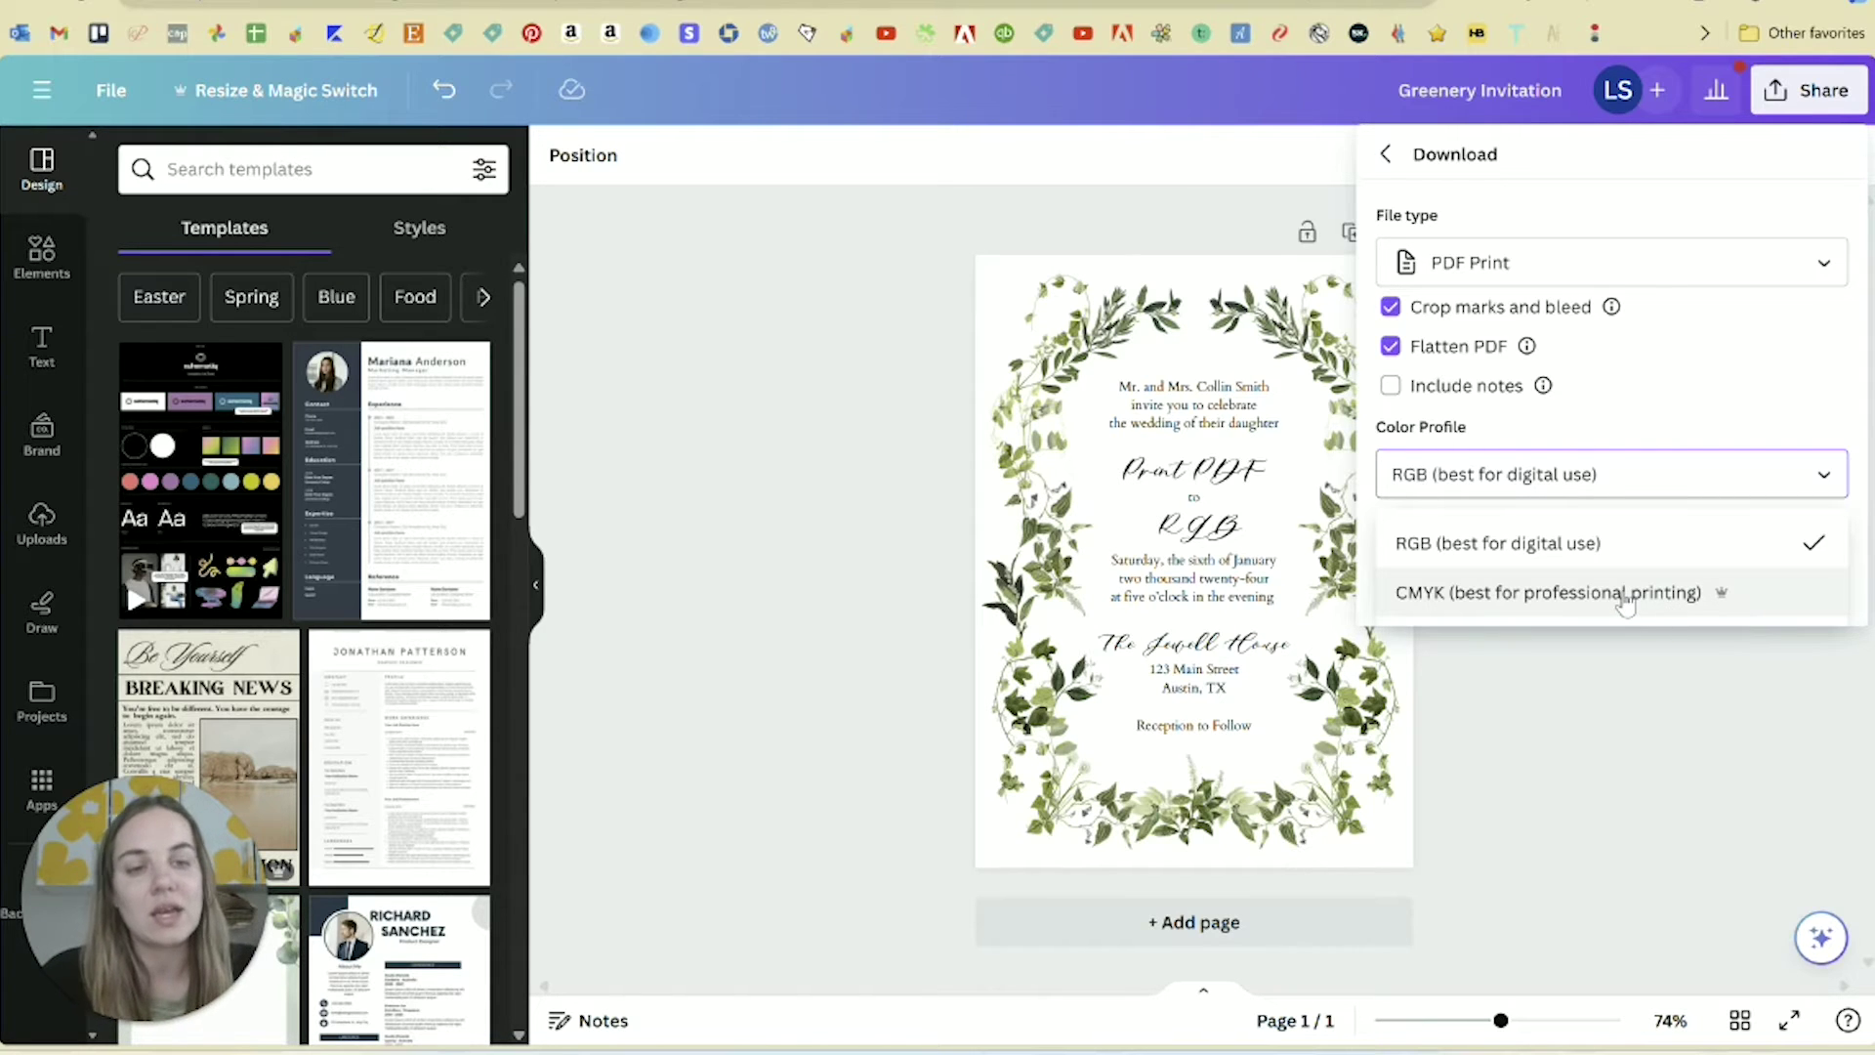
Step: Check the printer's artwork guidelines for the color space files should be sent in
key("ctrl+Tab")
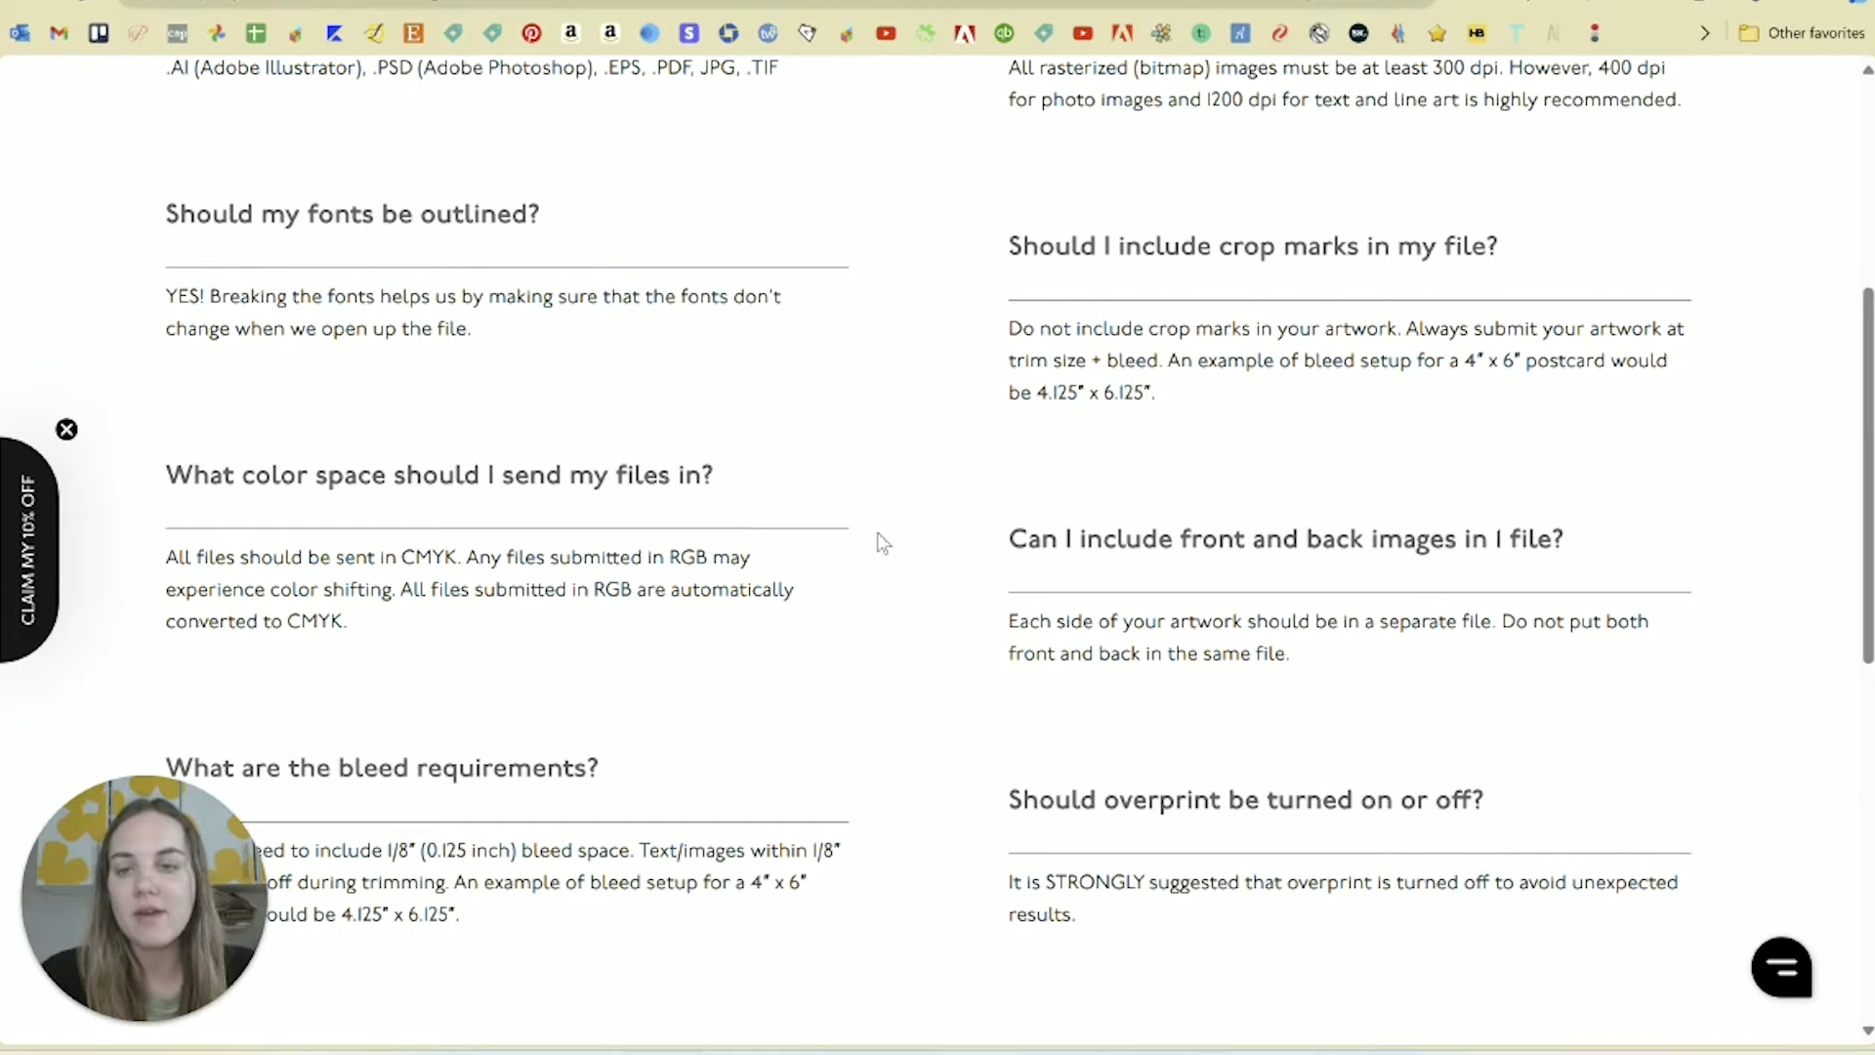
left_click_drag(166, 564, 420, 627)
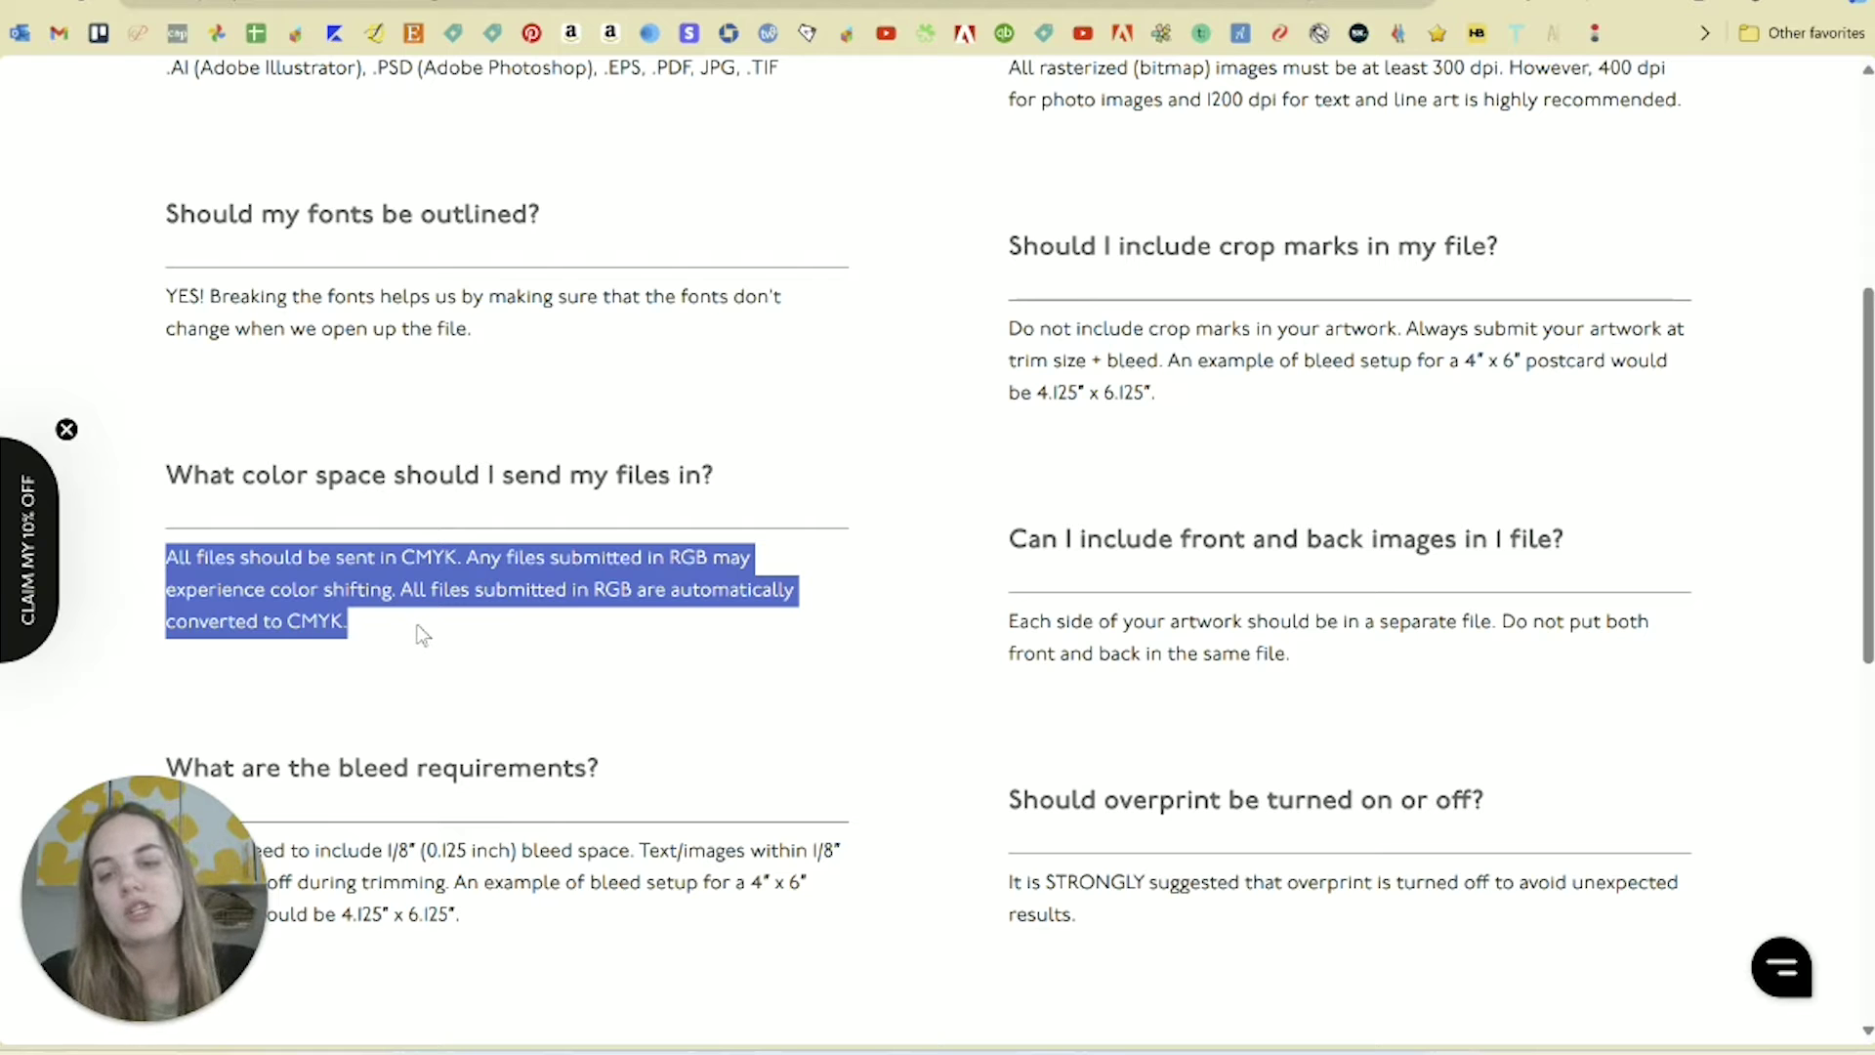
left_click(420, 633)
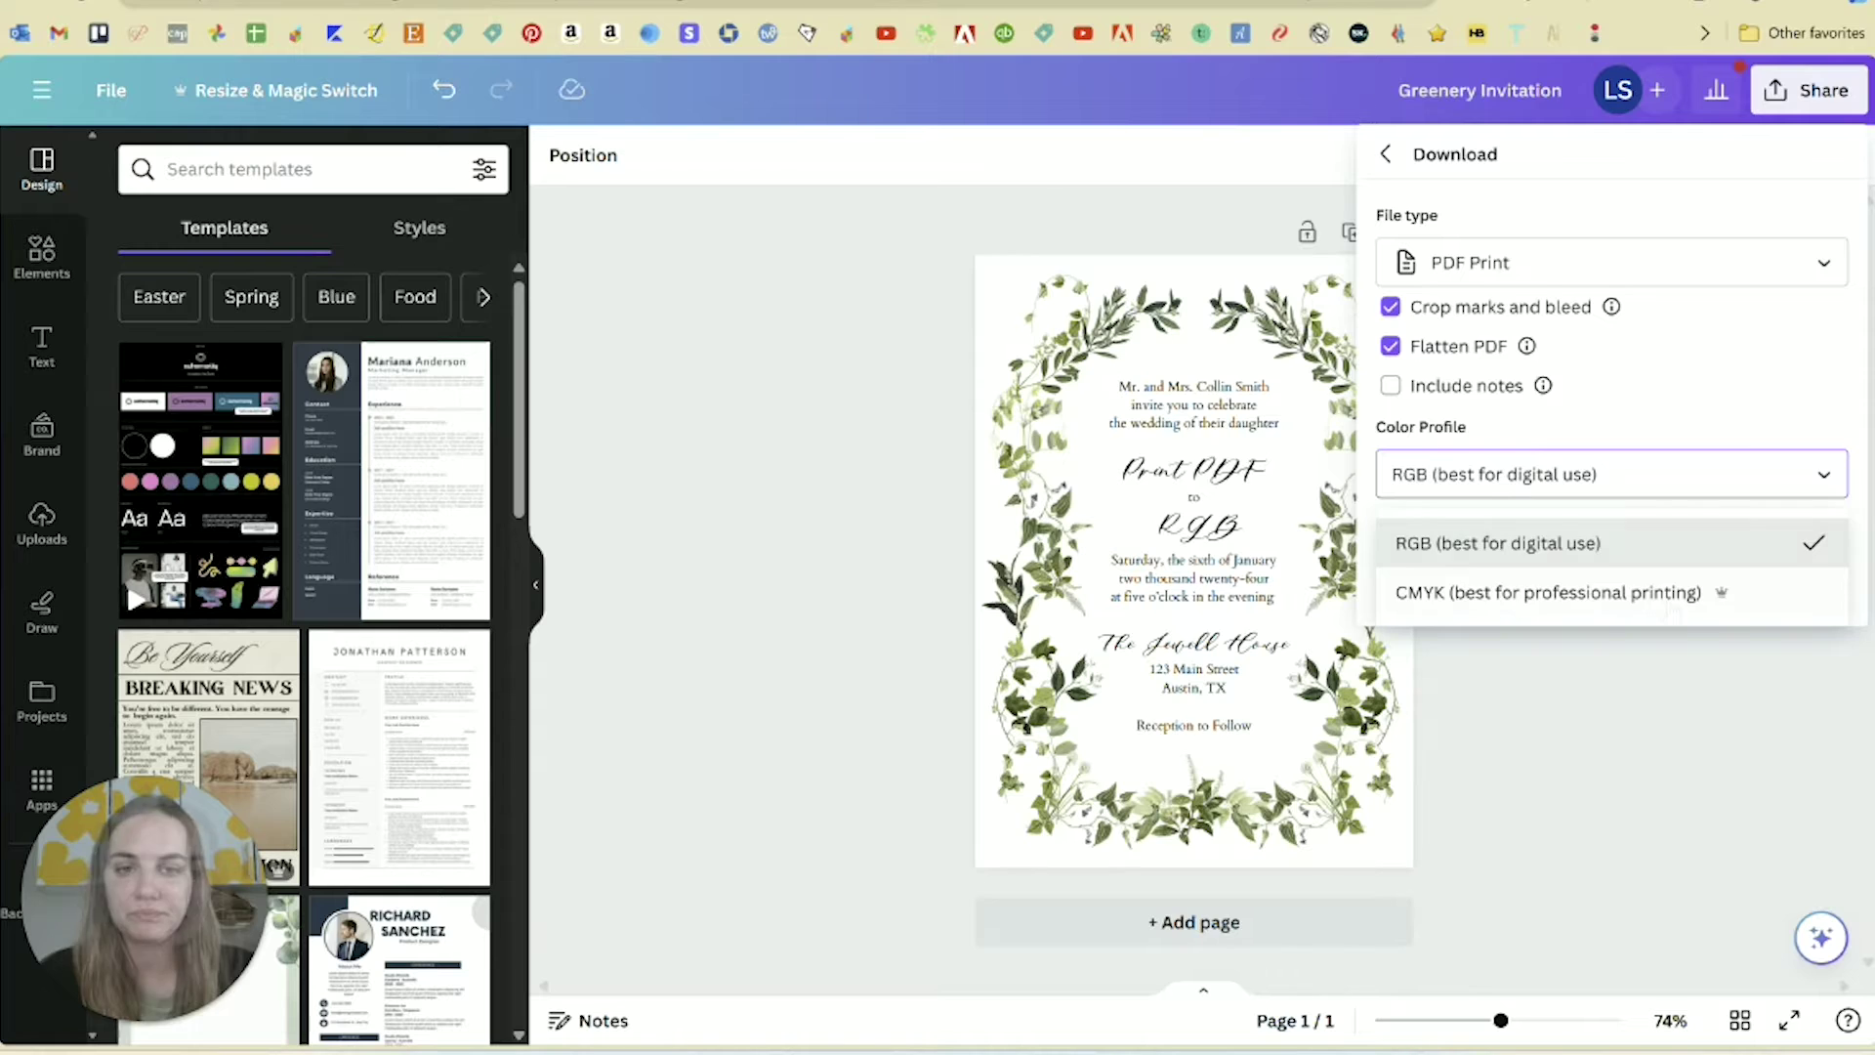
Step: Set the color profile of the invitation's PDF Print download to CMYK (best for professional printing)
left_click(1563, 590)
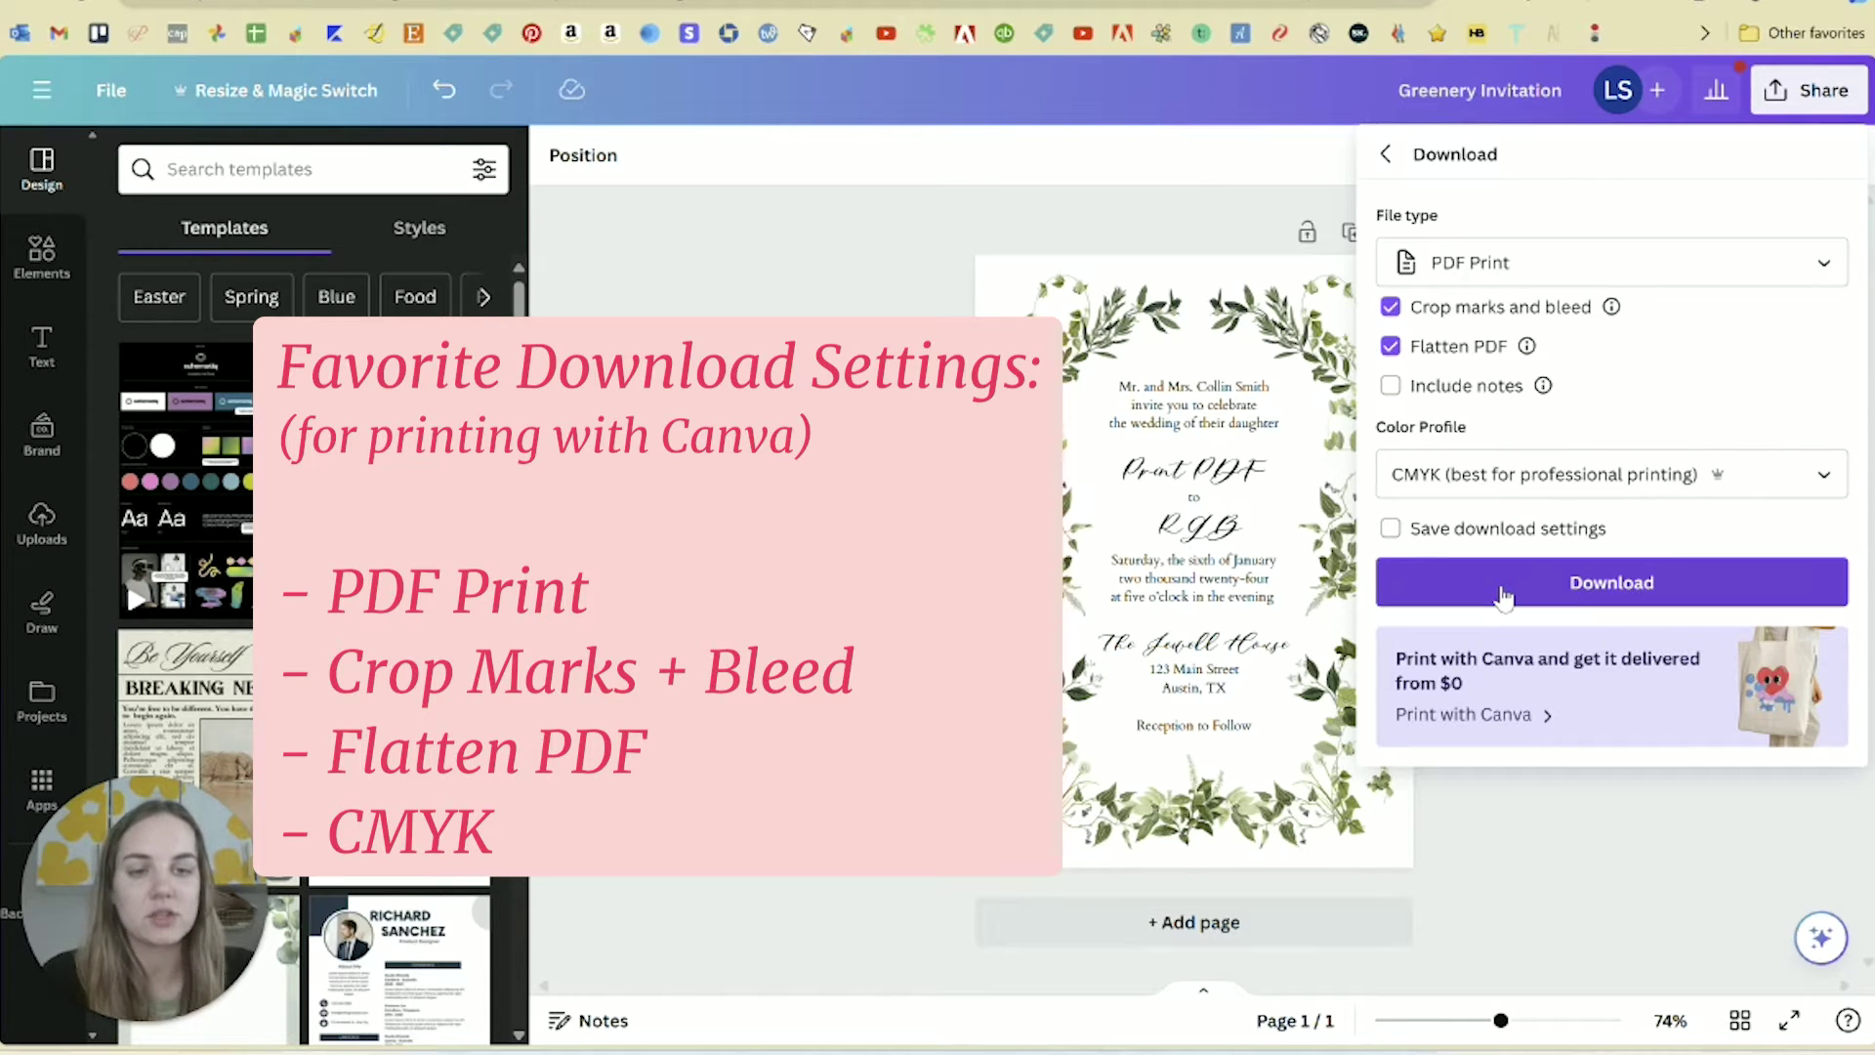
left_click(892, 534)
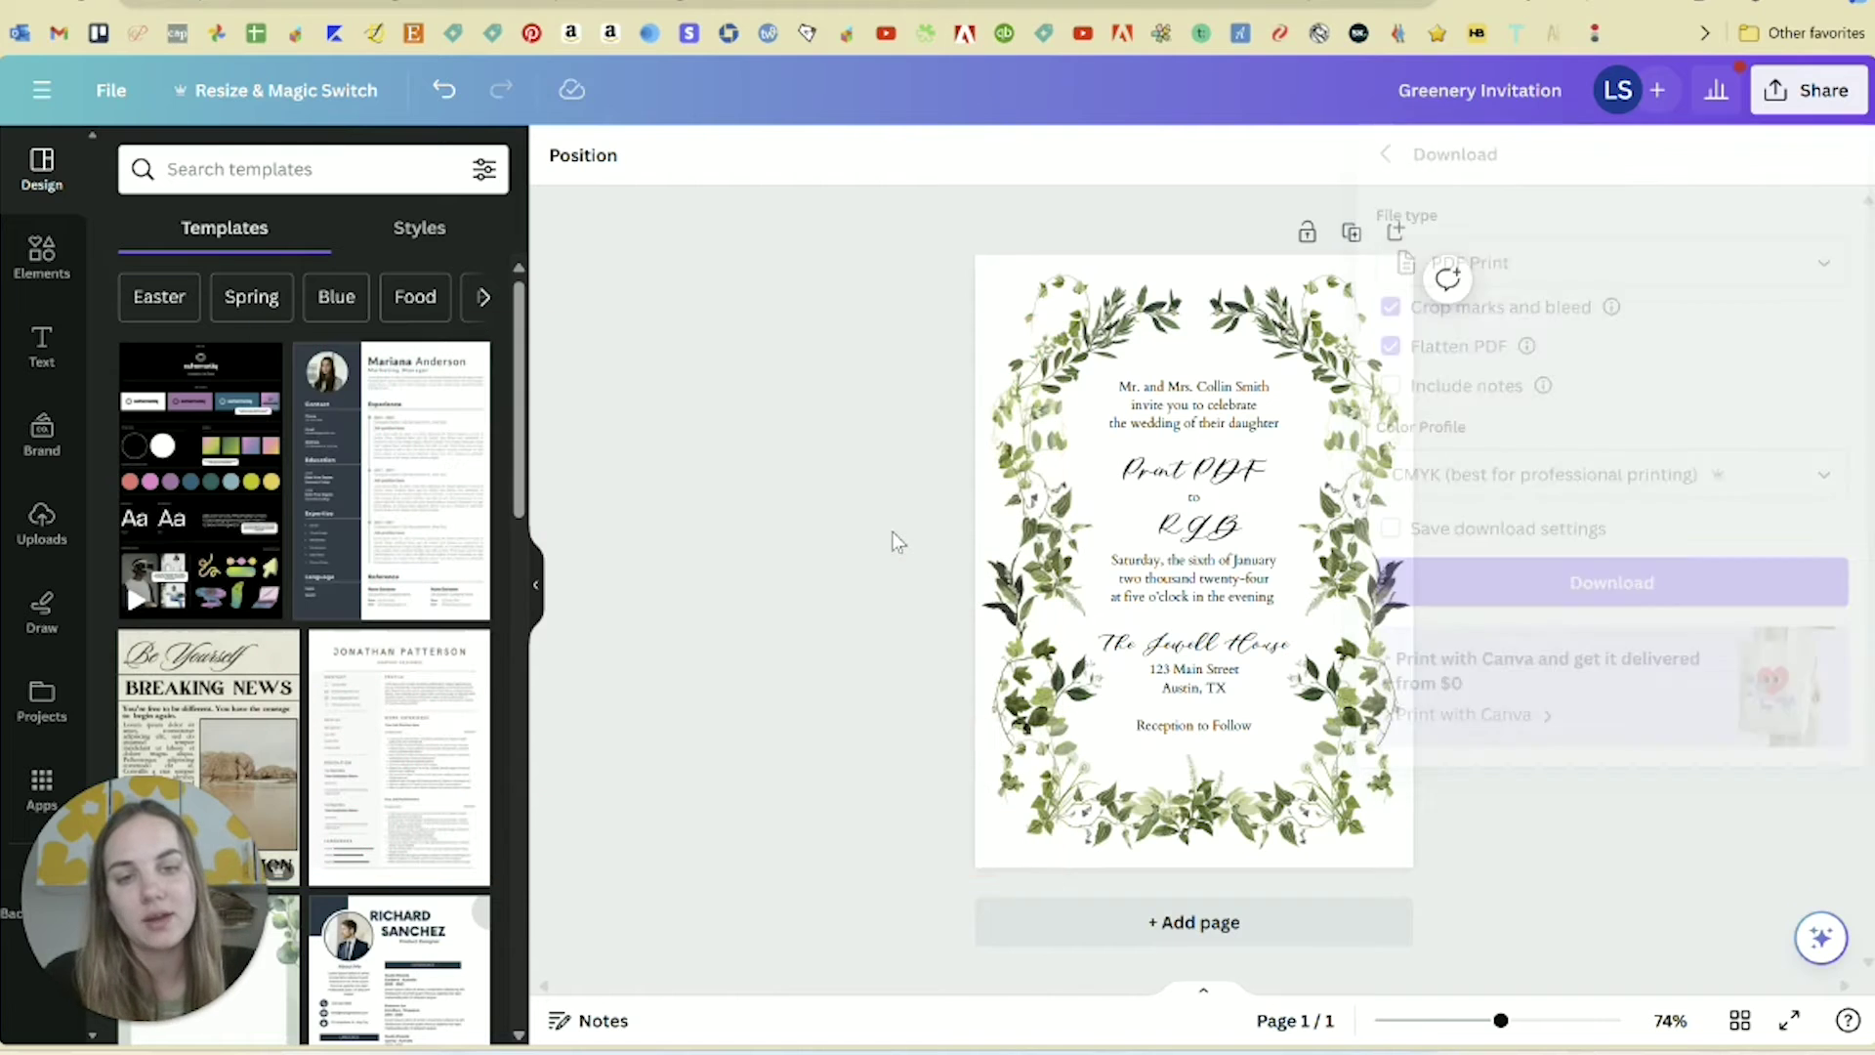
left_click(1249, 479)
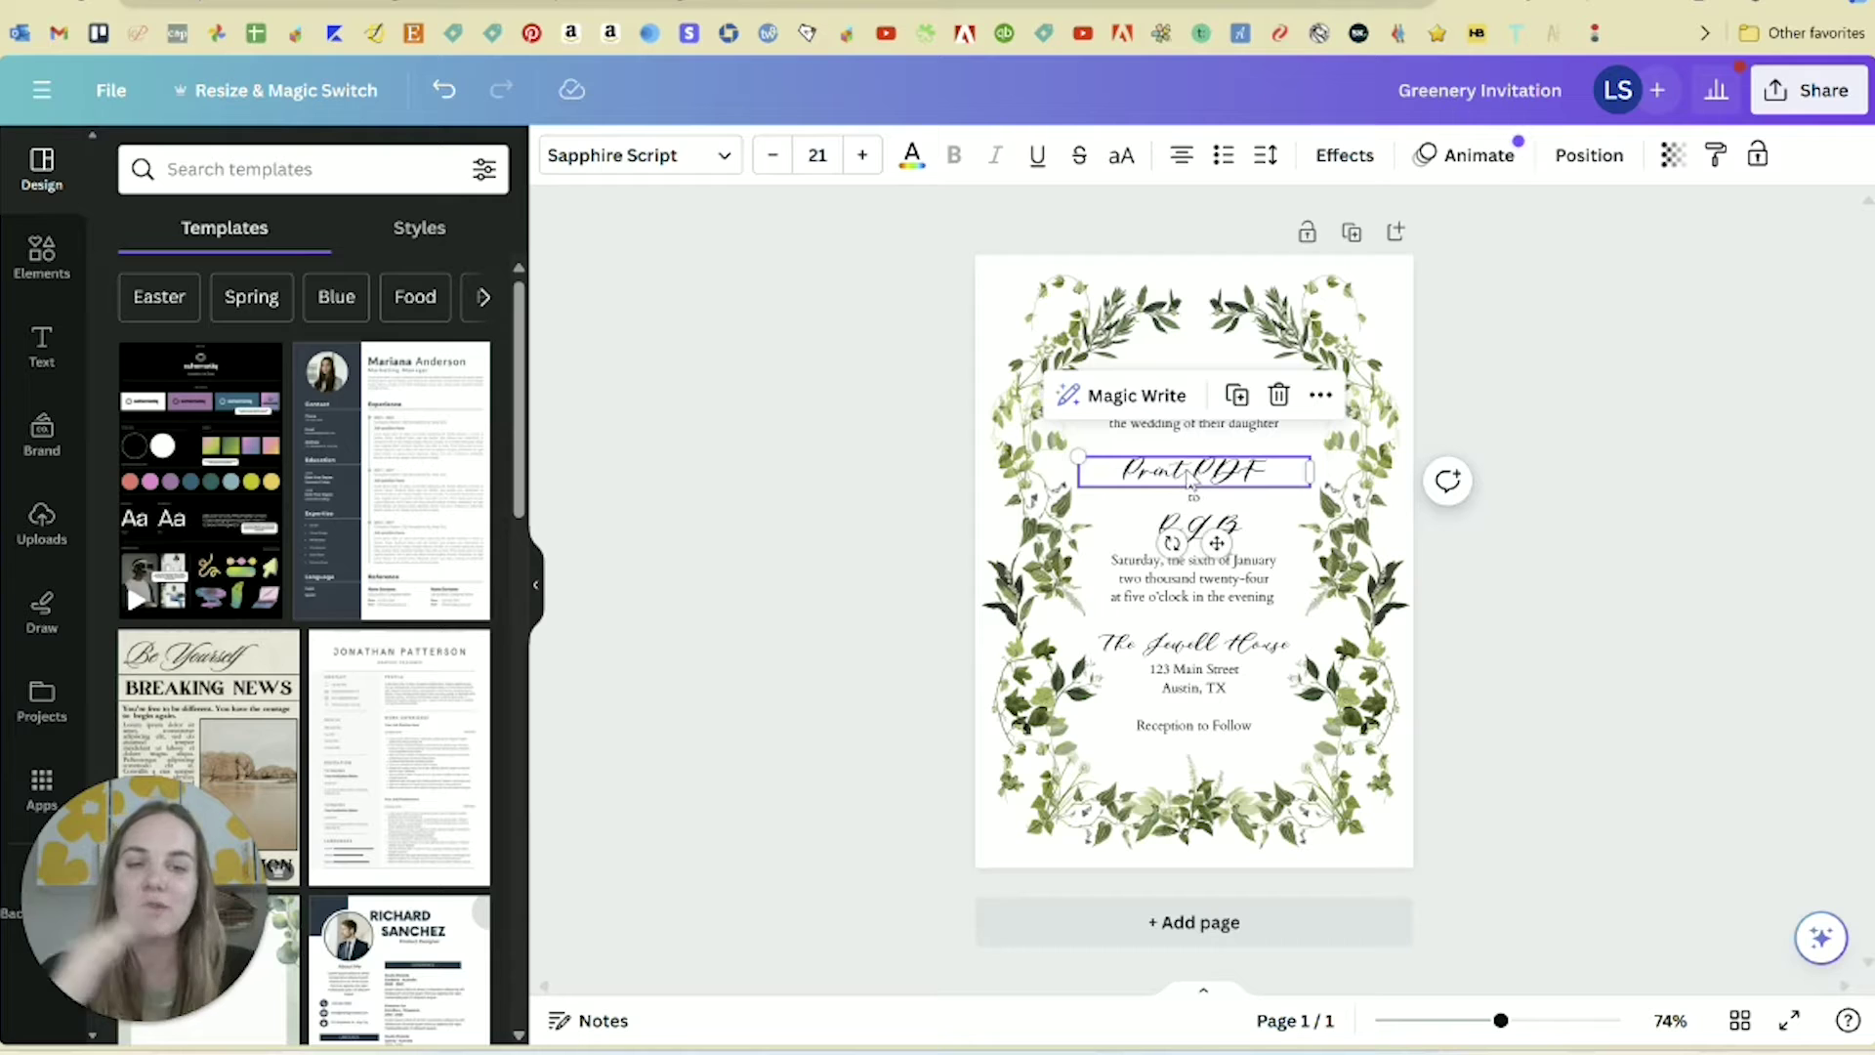
left_click(1239, 531)
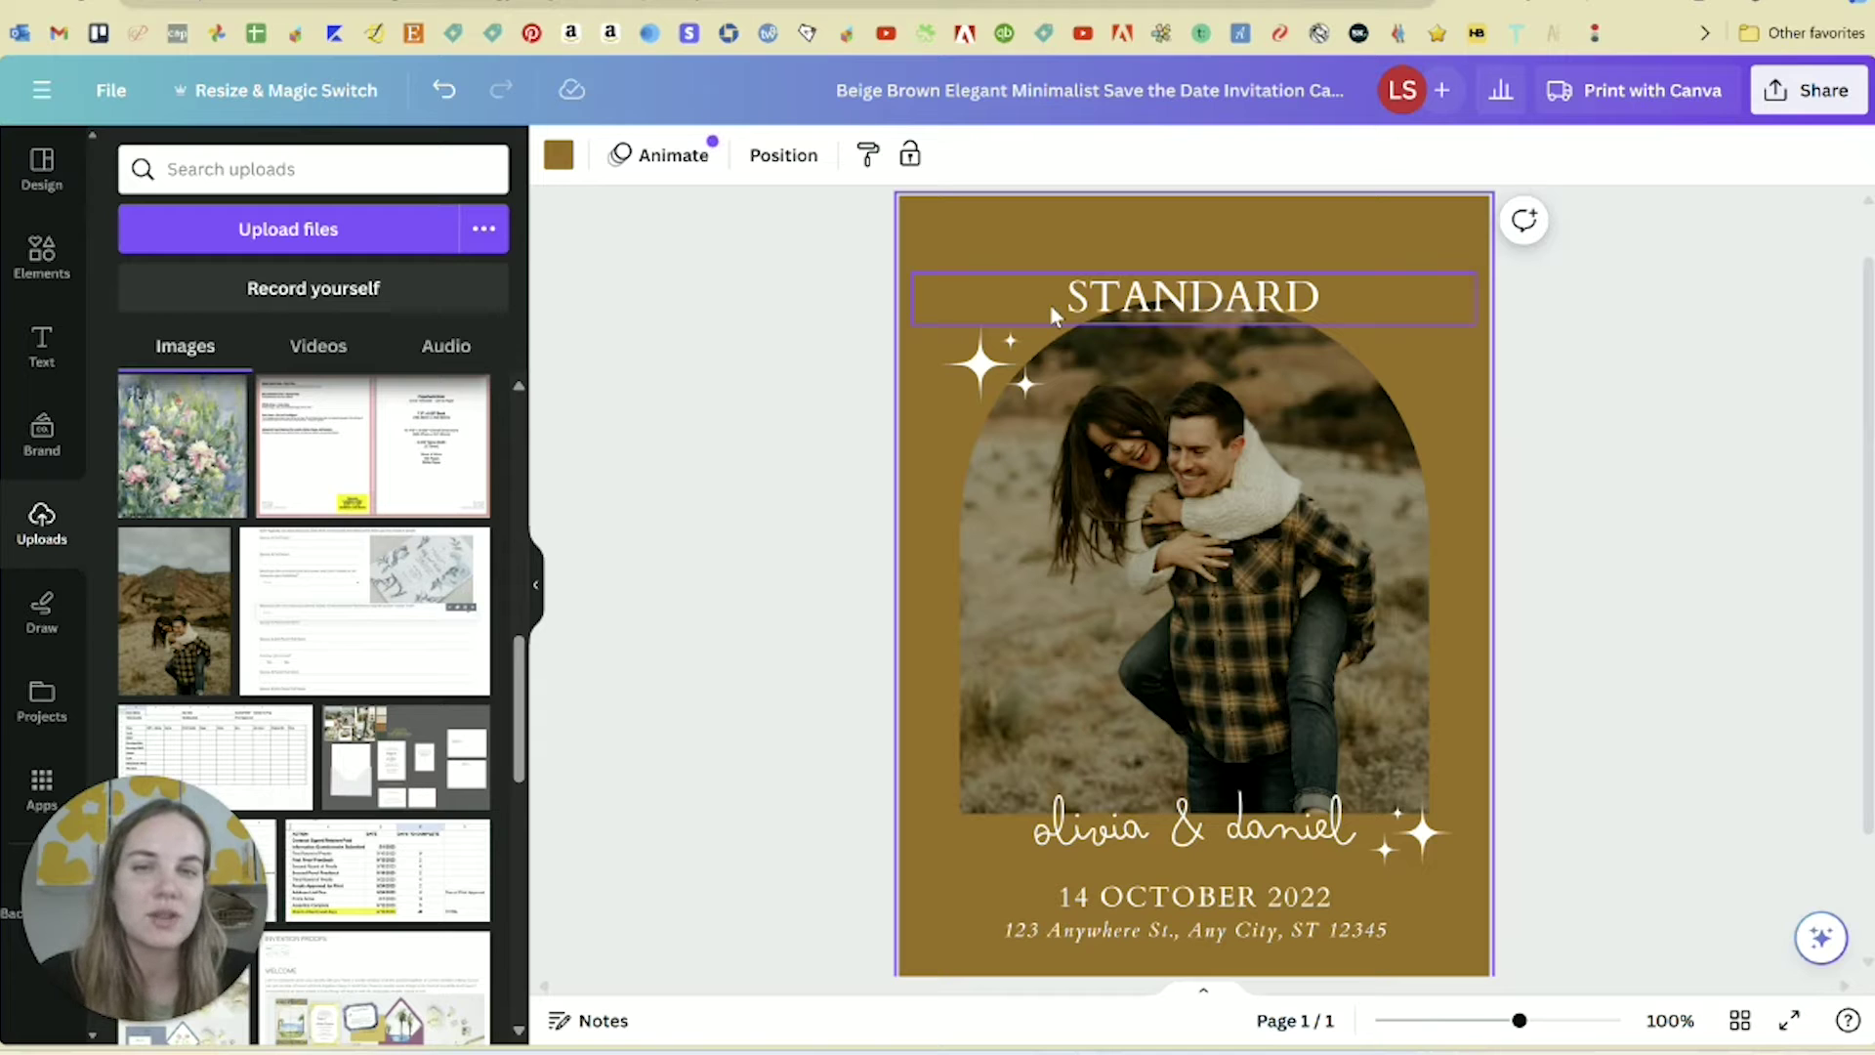
left_click(777, 359)
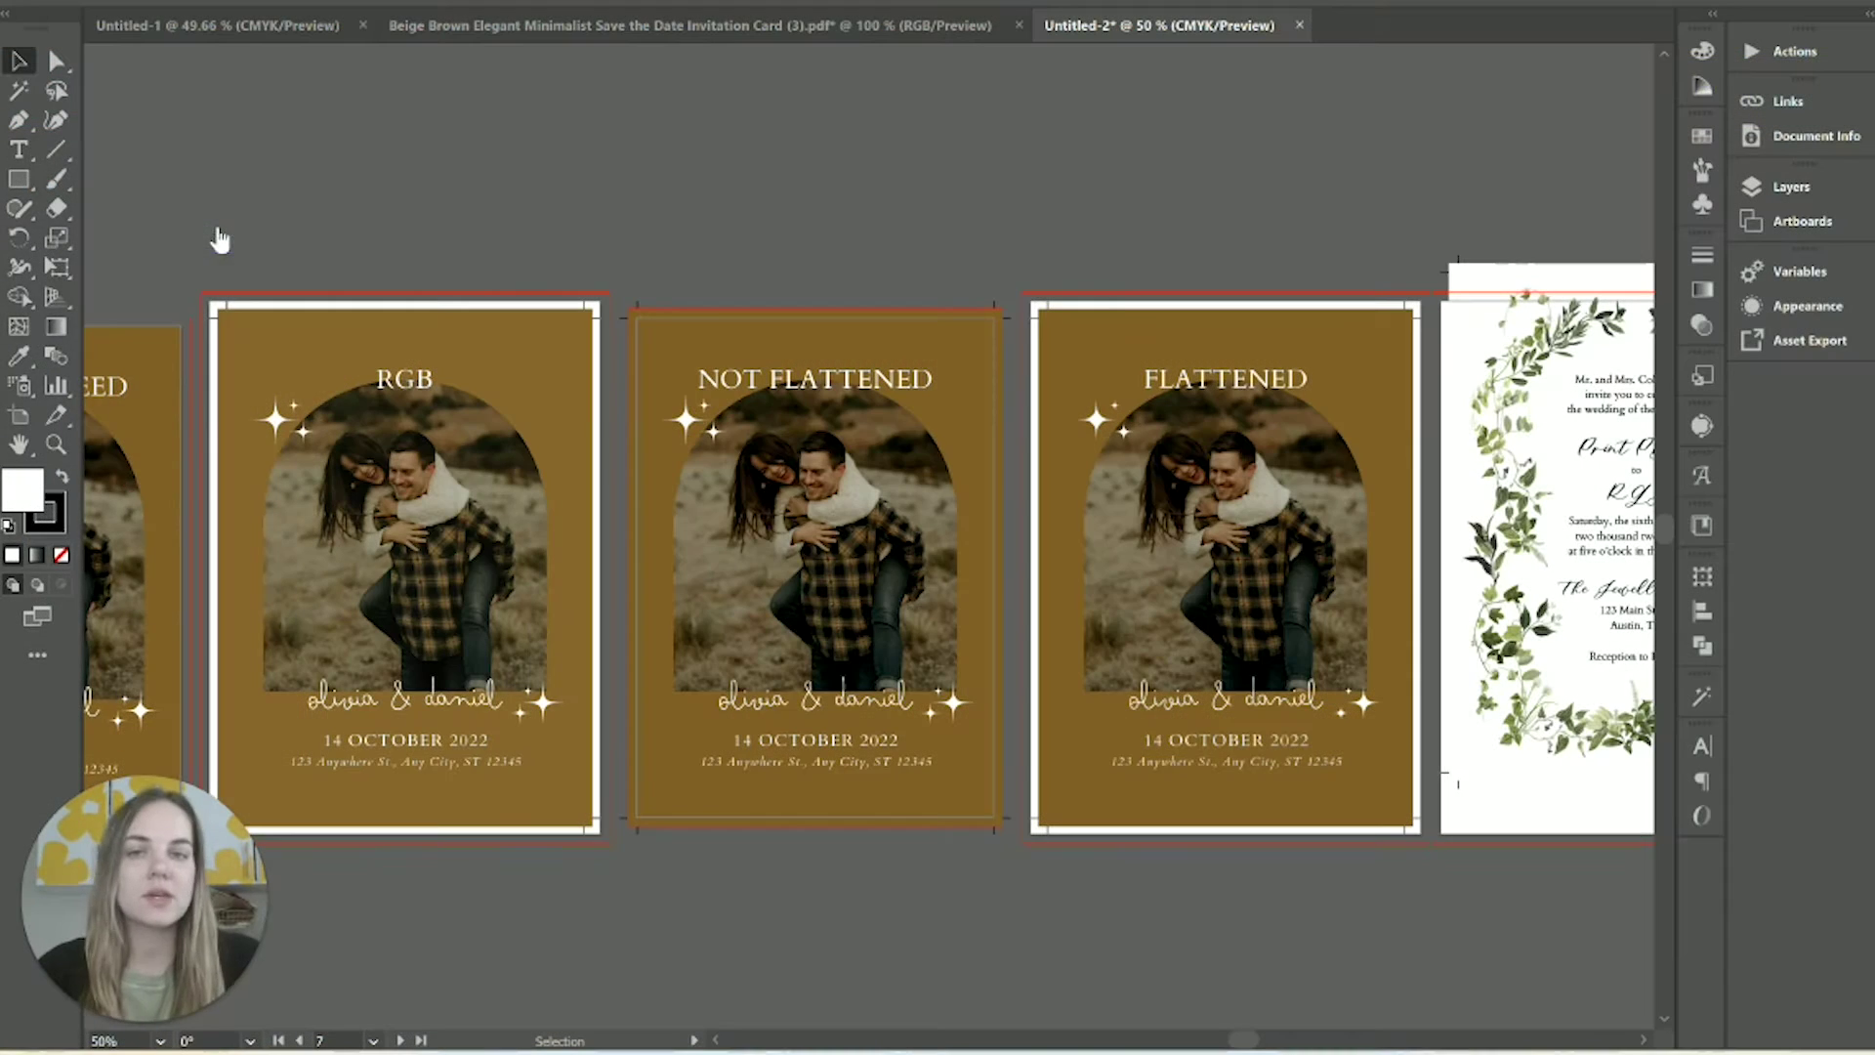
Step: Switch to Illustrator and examine the edges and crop marks of the NOT FLATTENED card against the neighbouring cards
scroll(816, 263, "left", 1)
left_click(809, 298)
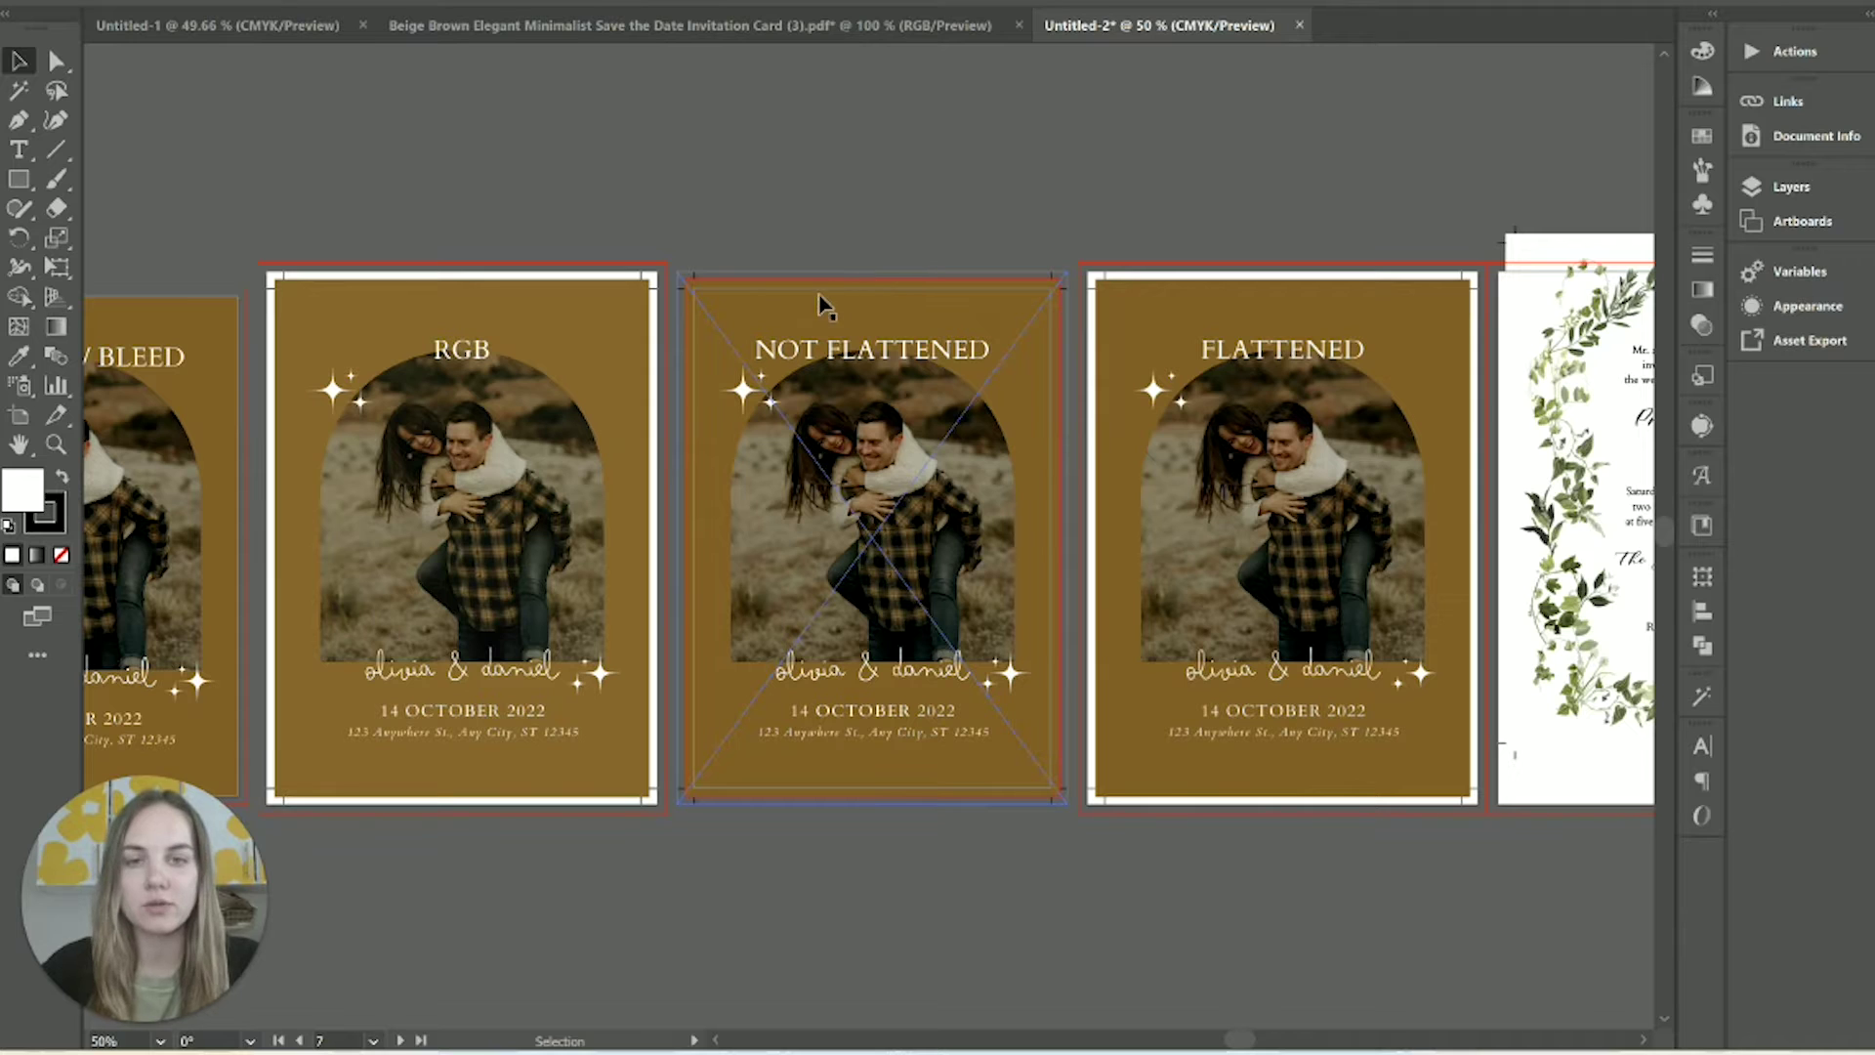
left_click(1058, 242)
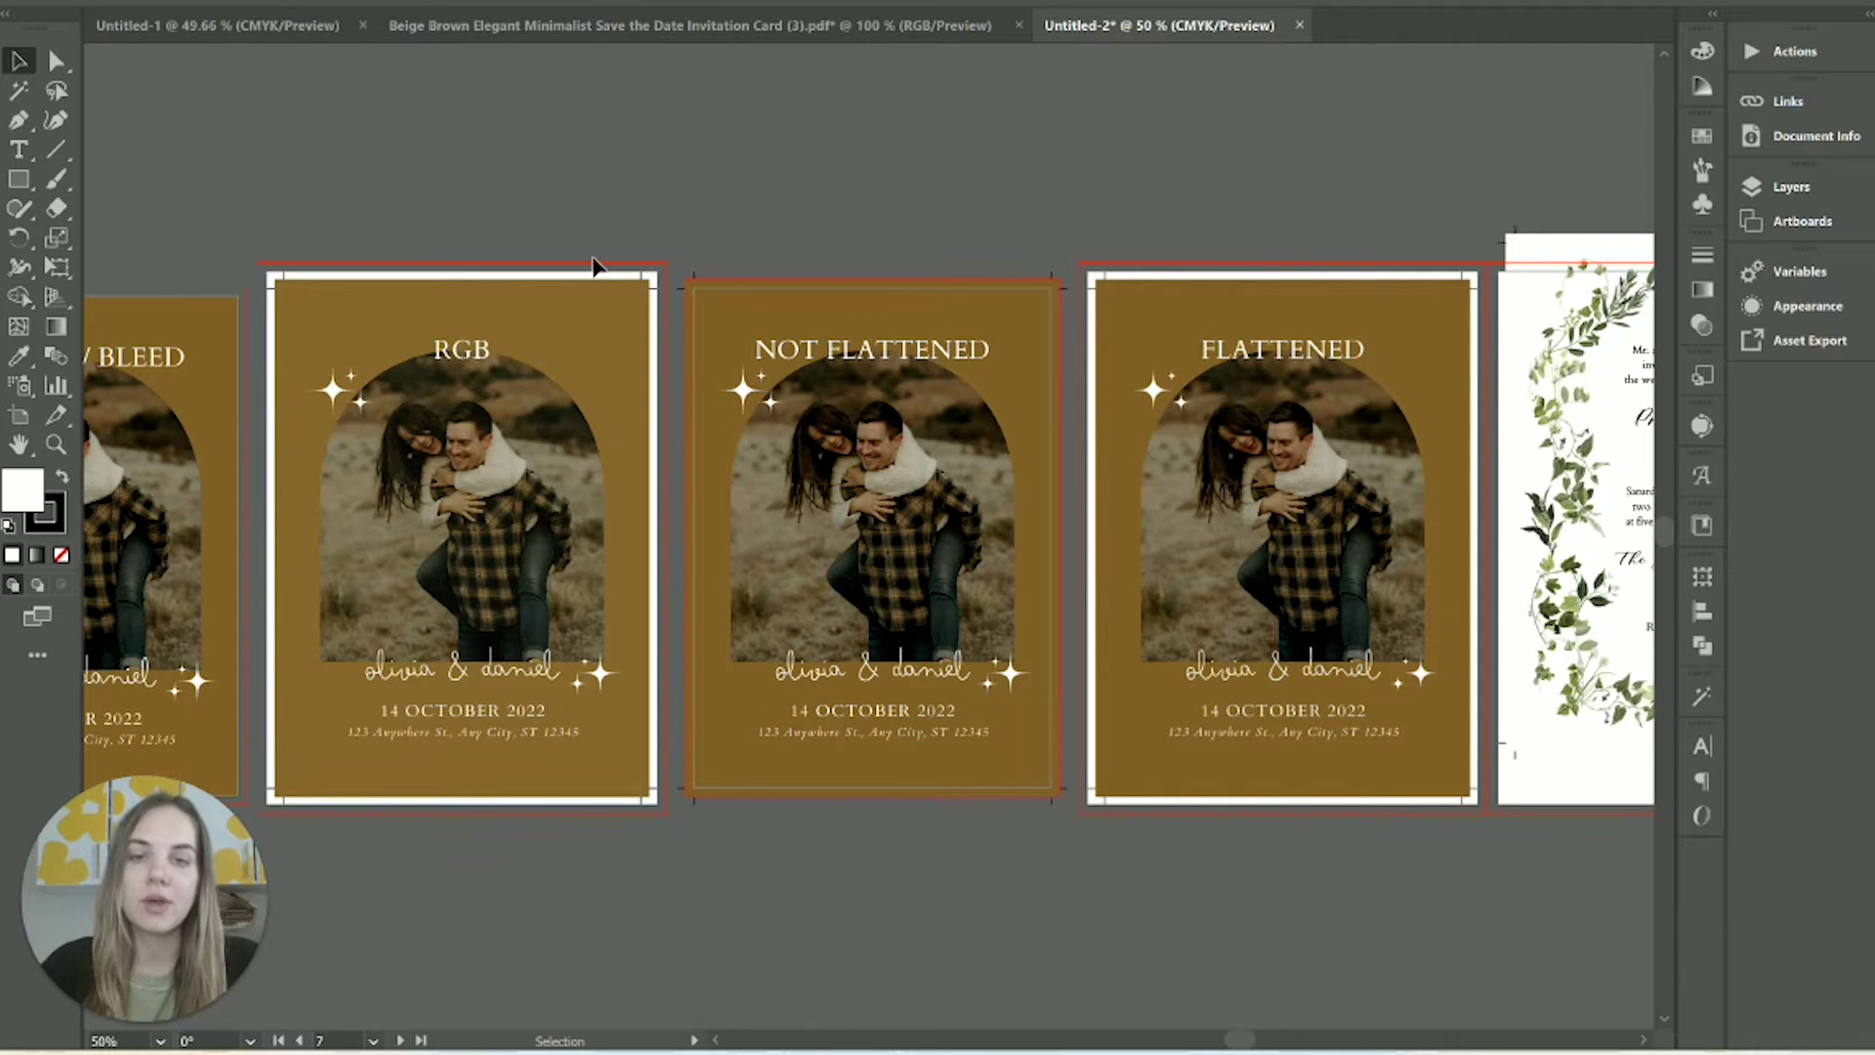
left_click(735, 296)
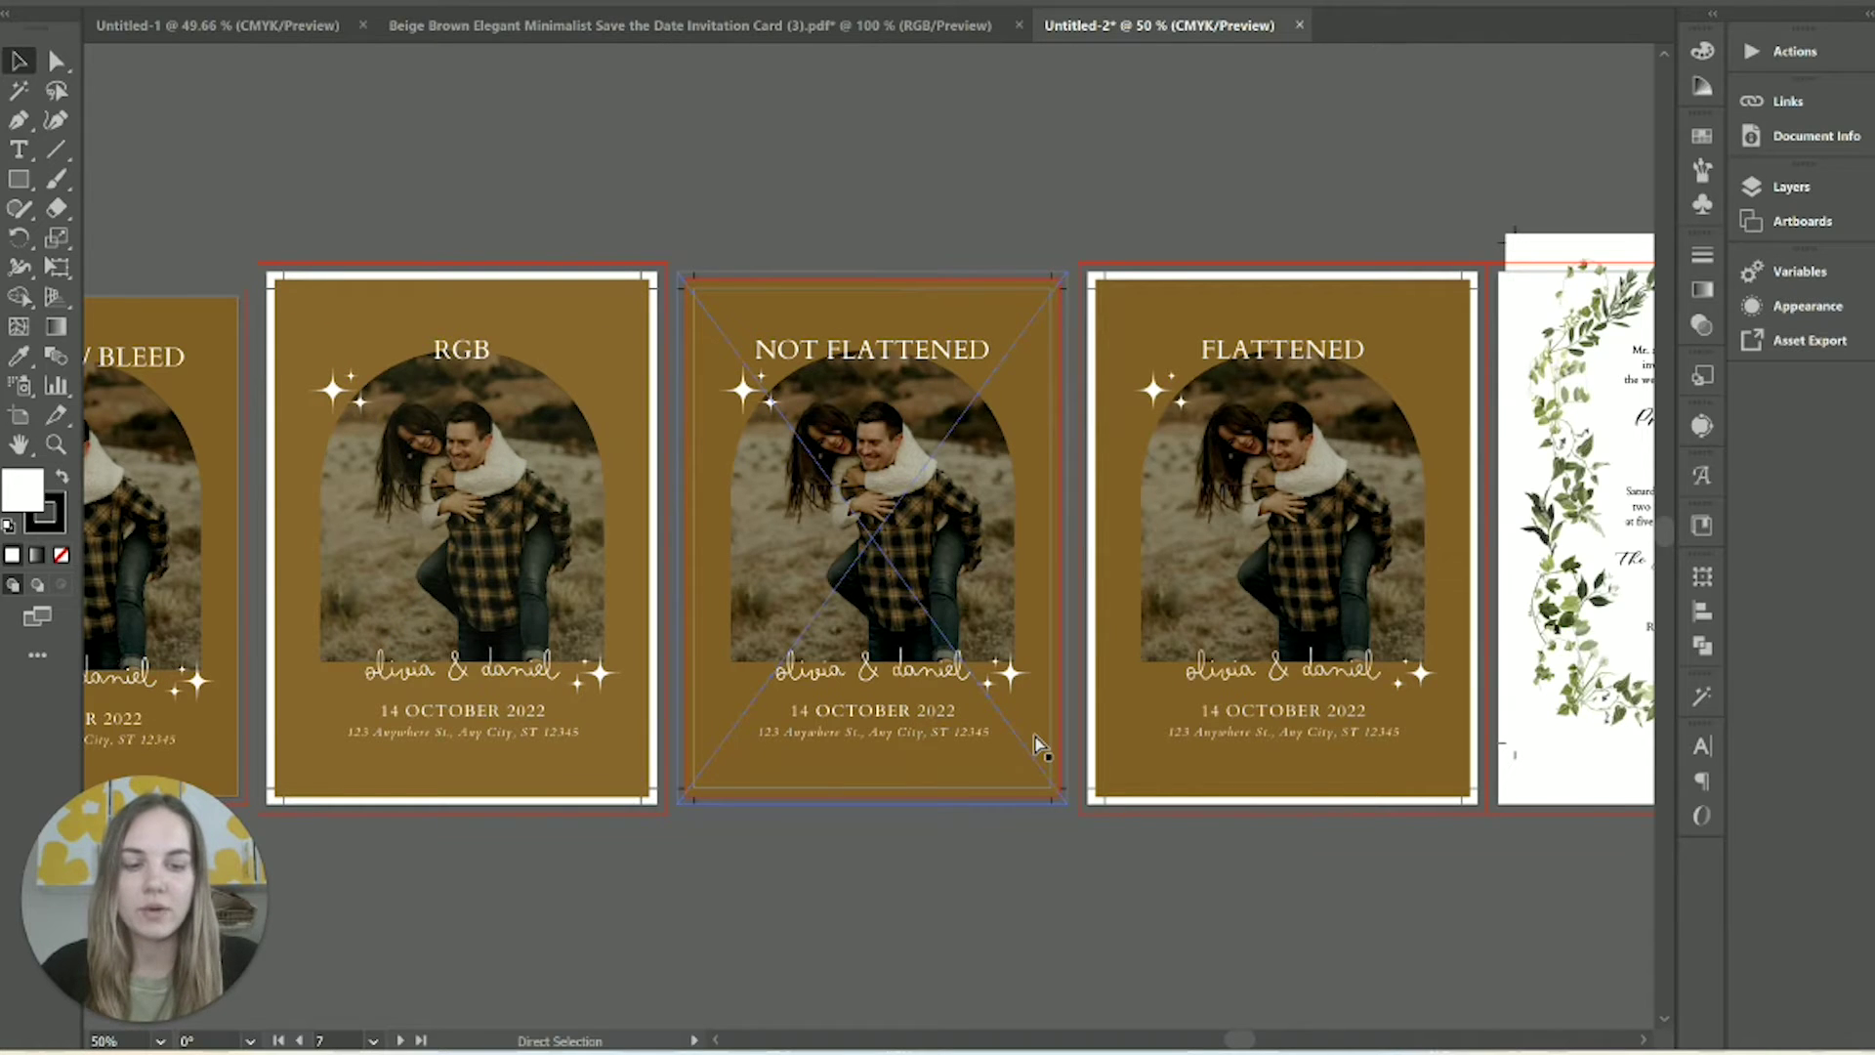
key("ctrl+plus")
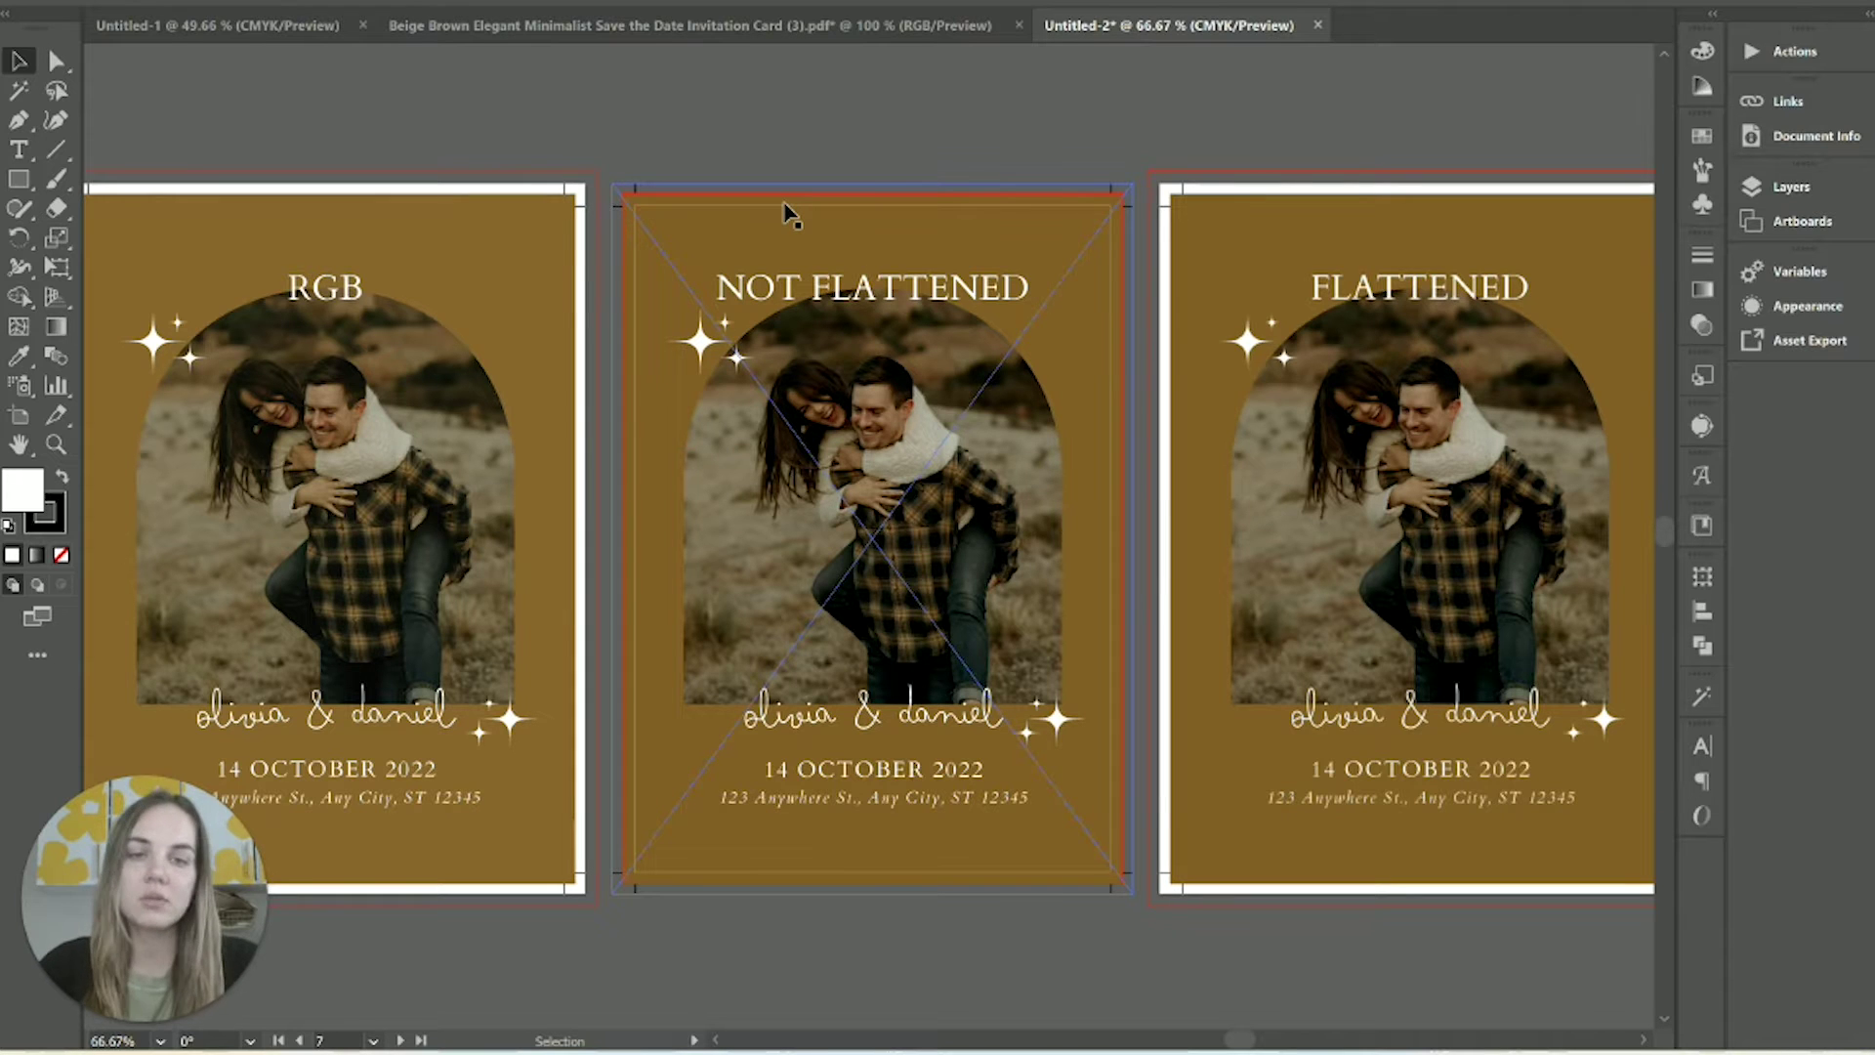
left_click(782, 172)
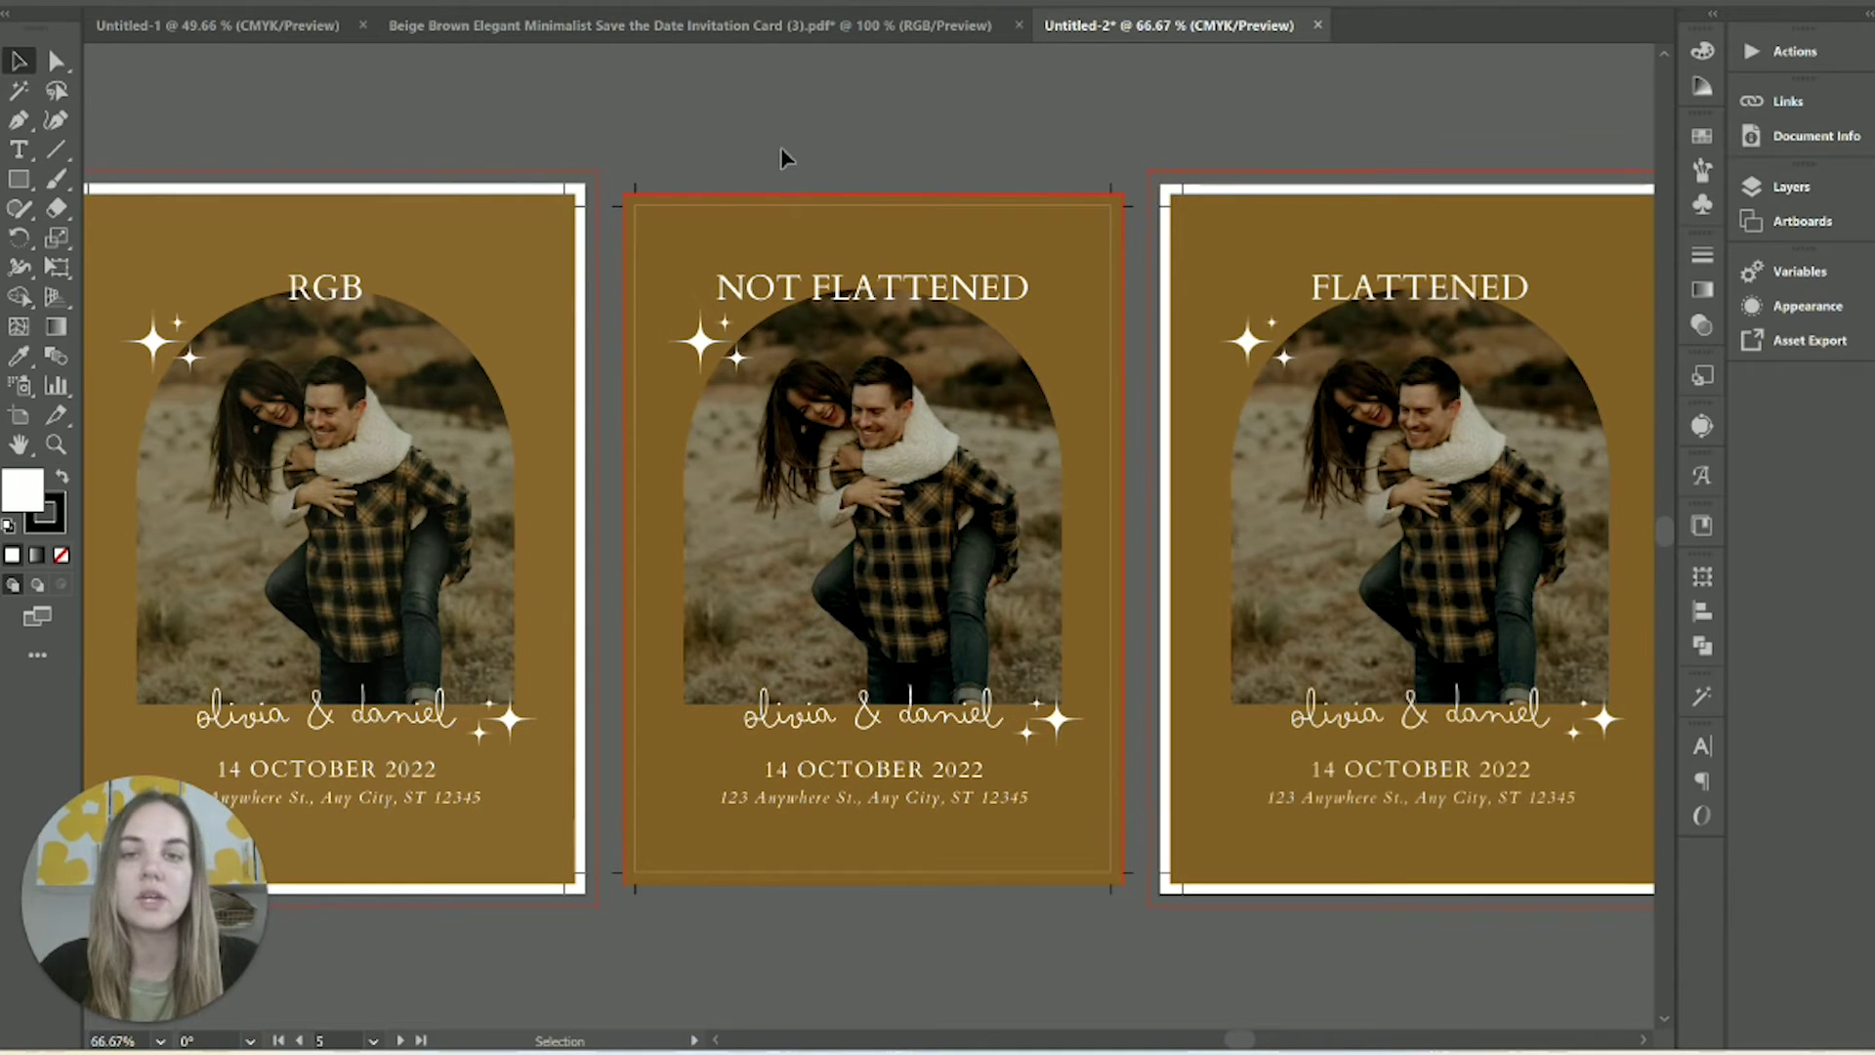
left_click(701, 205)
left_click_drag(874, 182, 874, 198)
left_click(1068, 186)
key("ctrl+z")
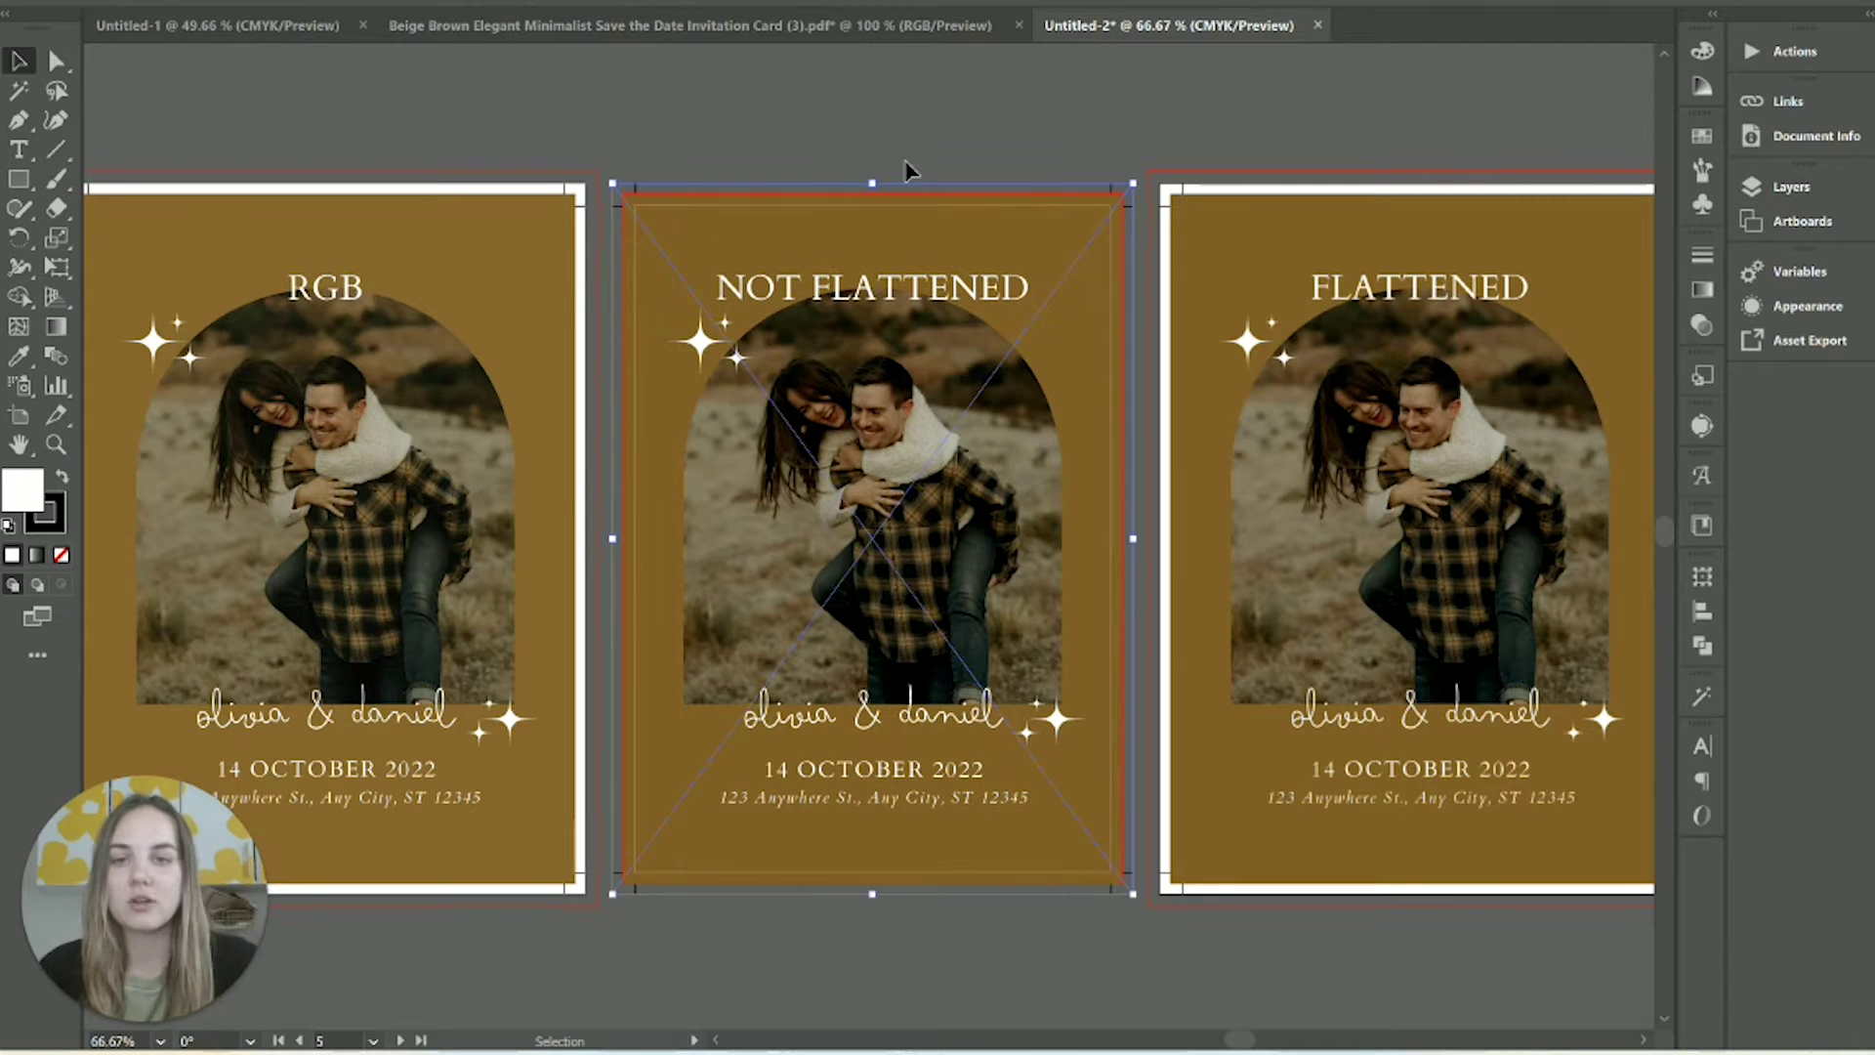
left_click(907, 171)
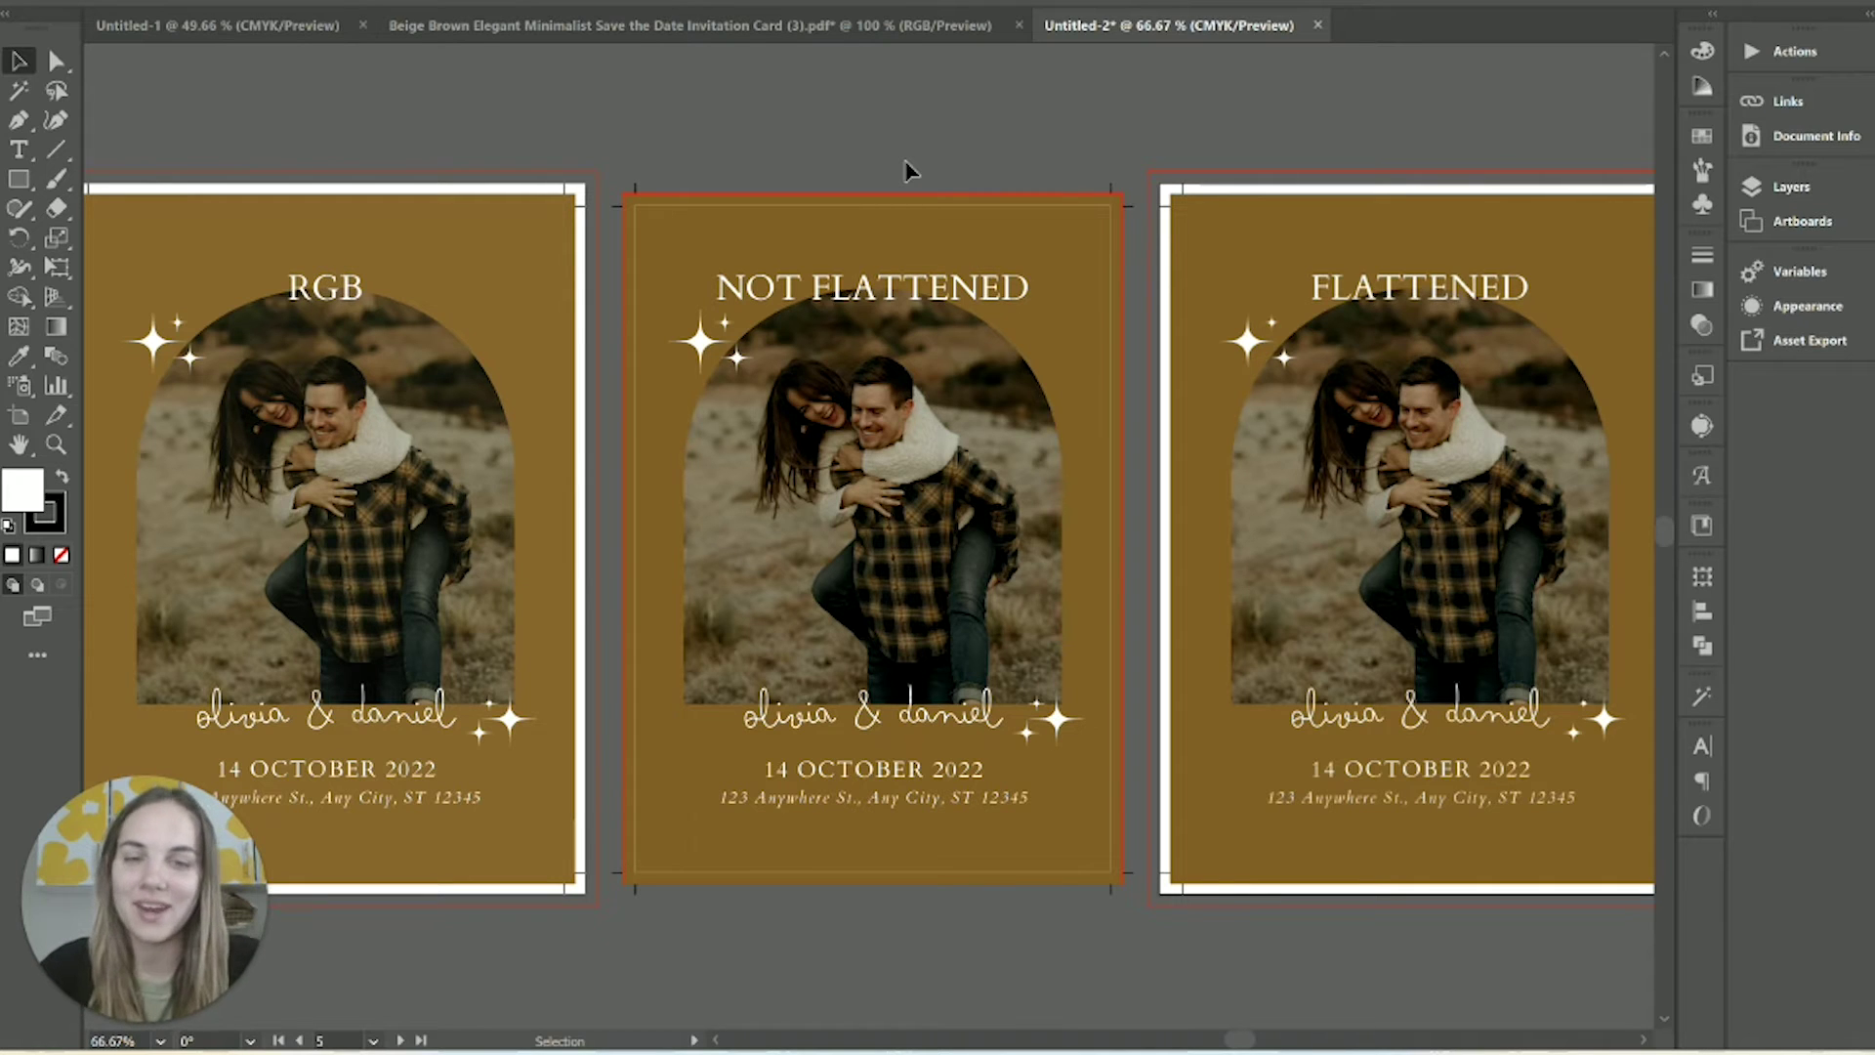
left_click(884, 235)
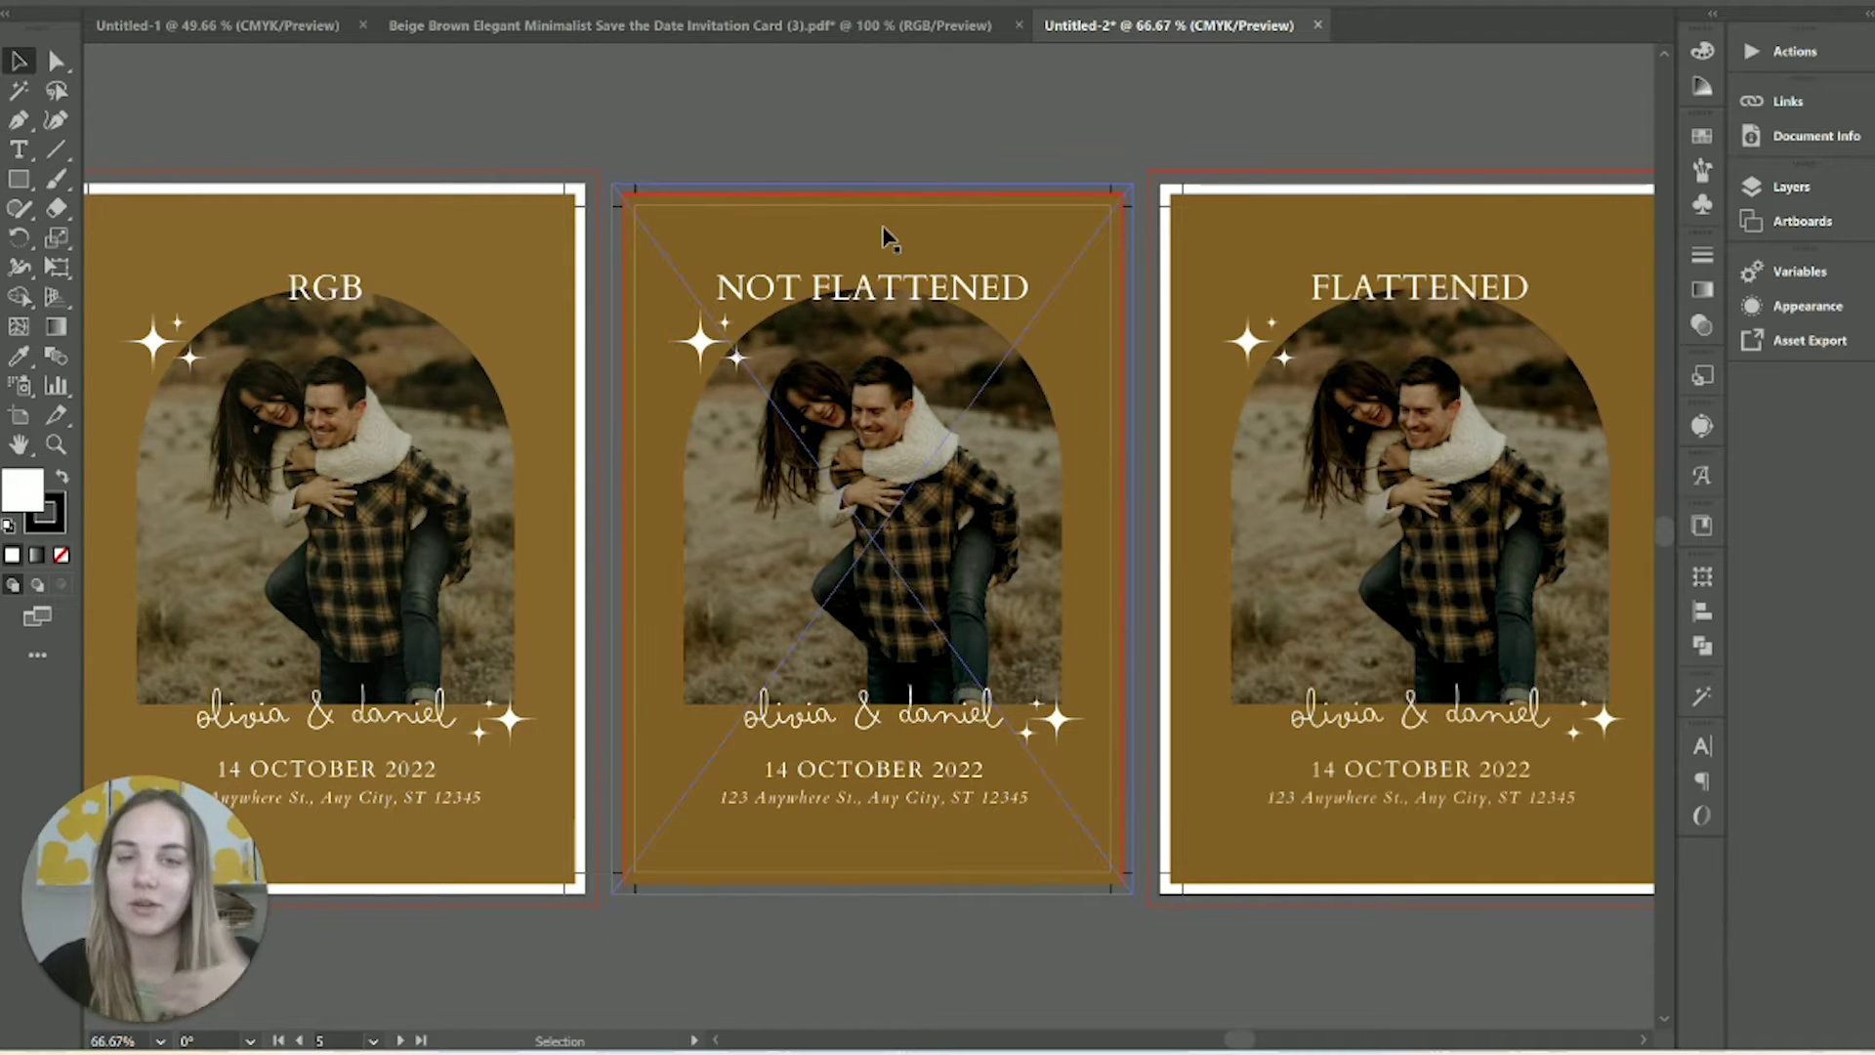
left_click(896, 151)
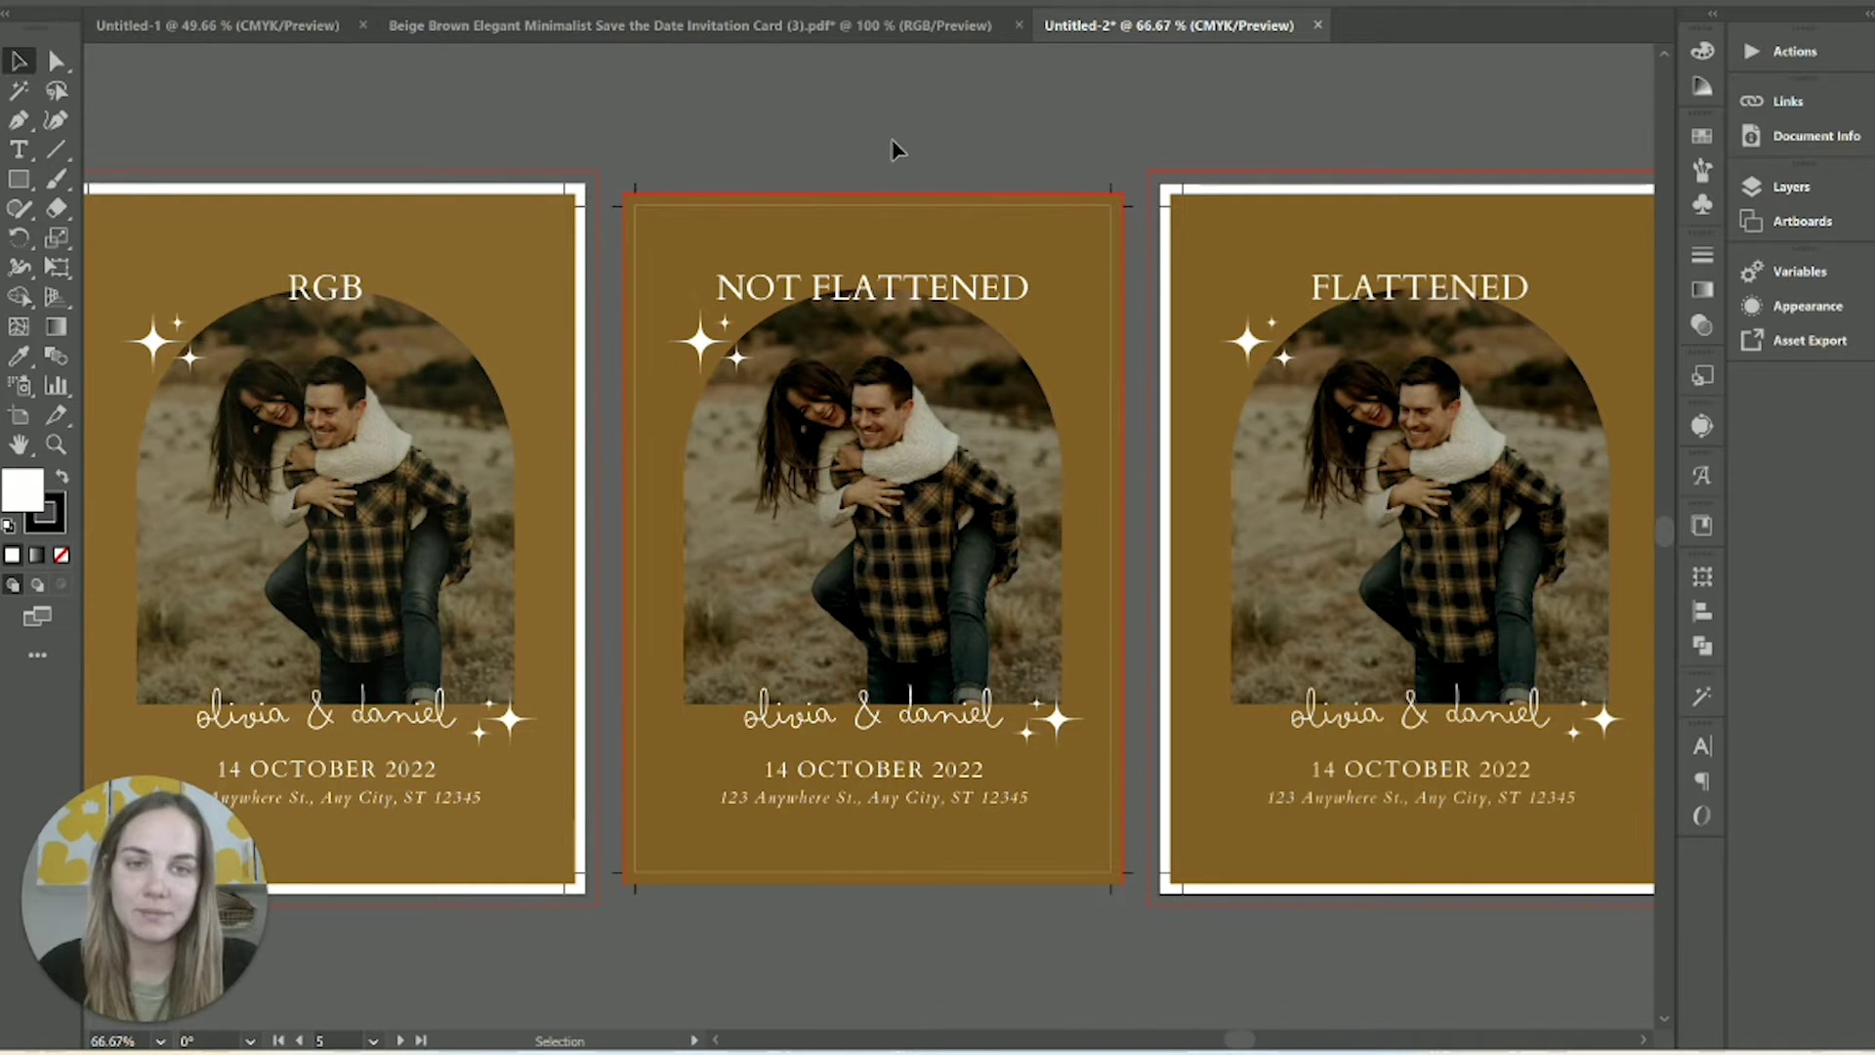
Step: Check the placed FLATTENED card's width and height in its transform values
left_click(1235, 280)
scroll(1236, 277, "right", 5)
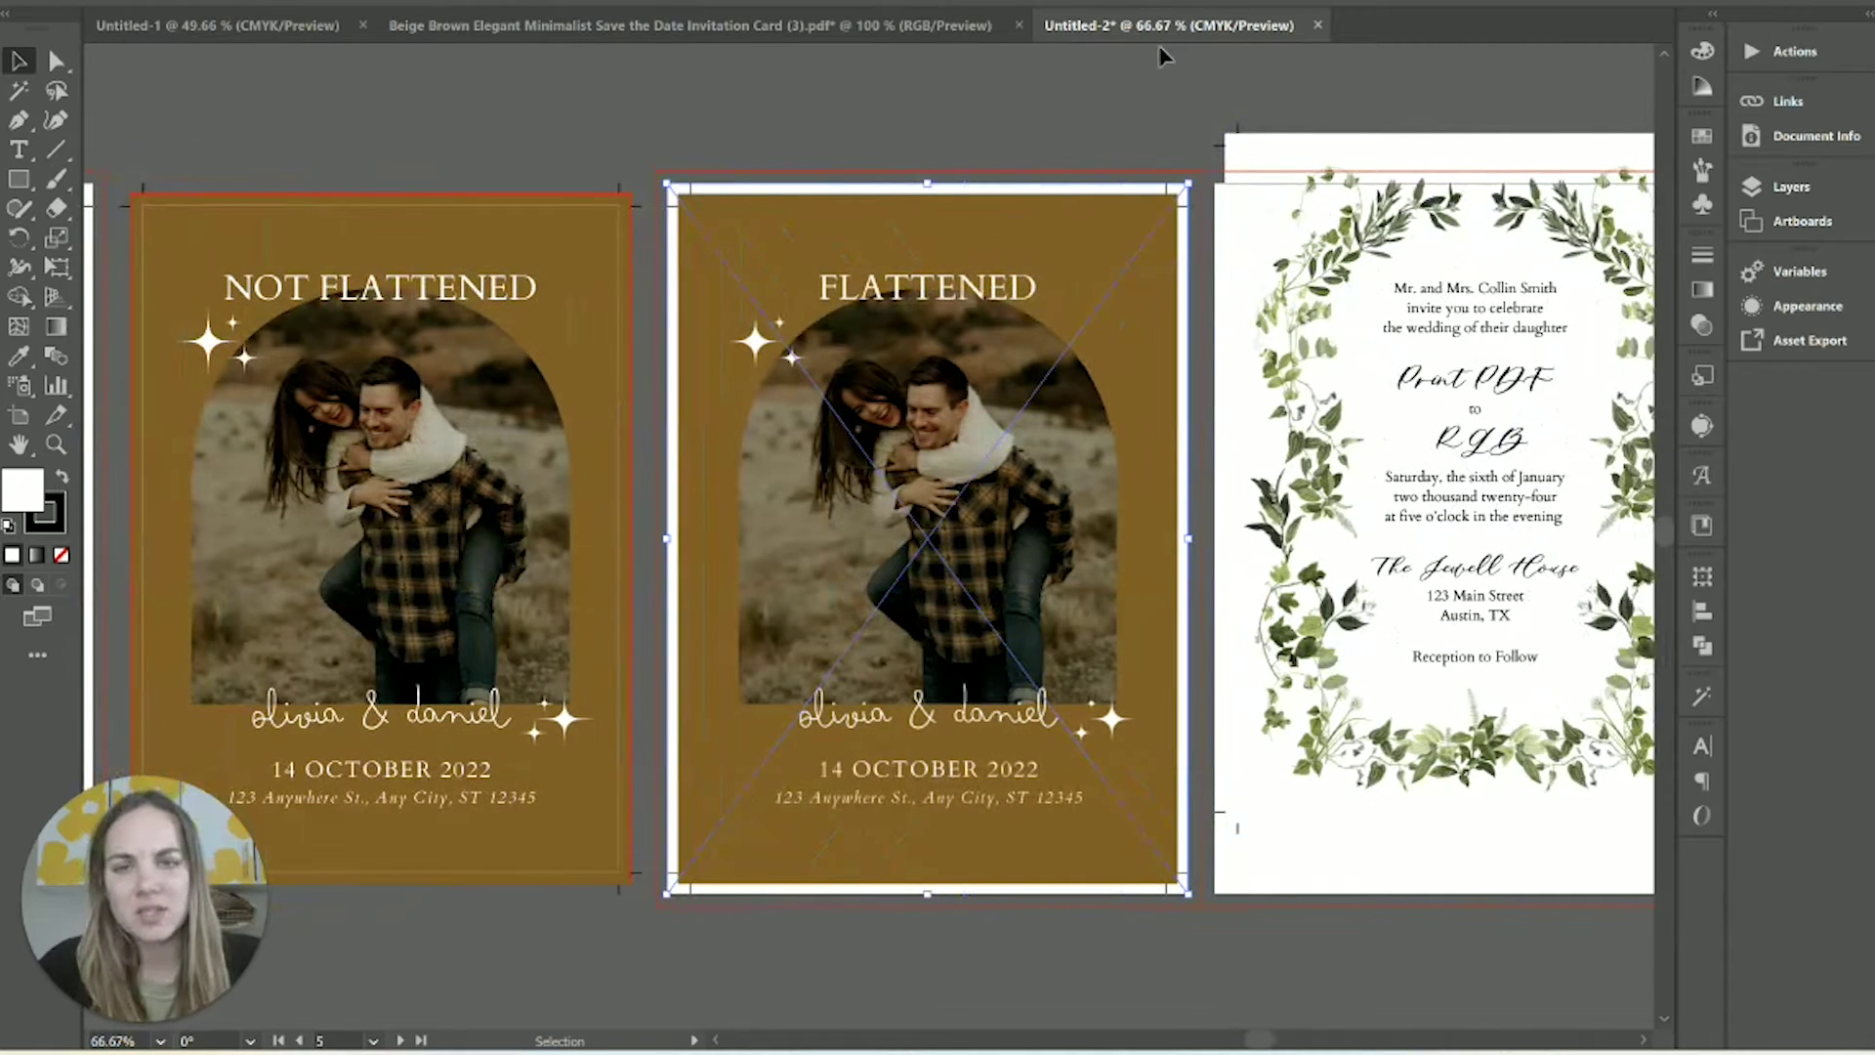
left_click(1365, 2)
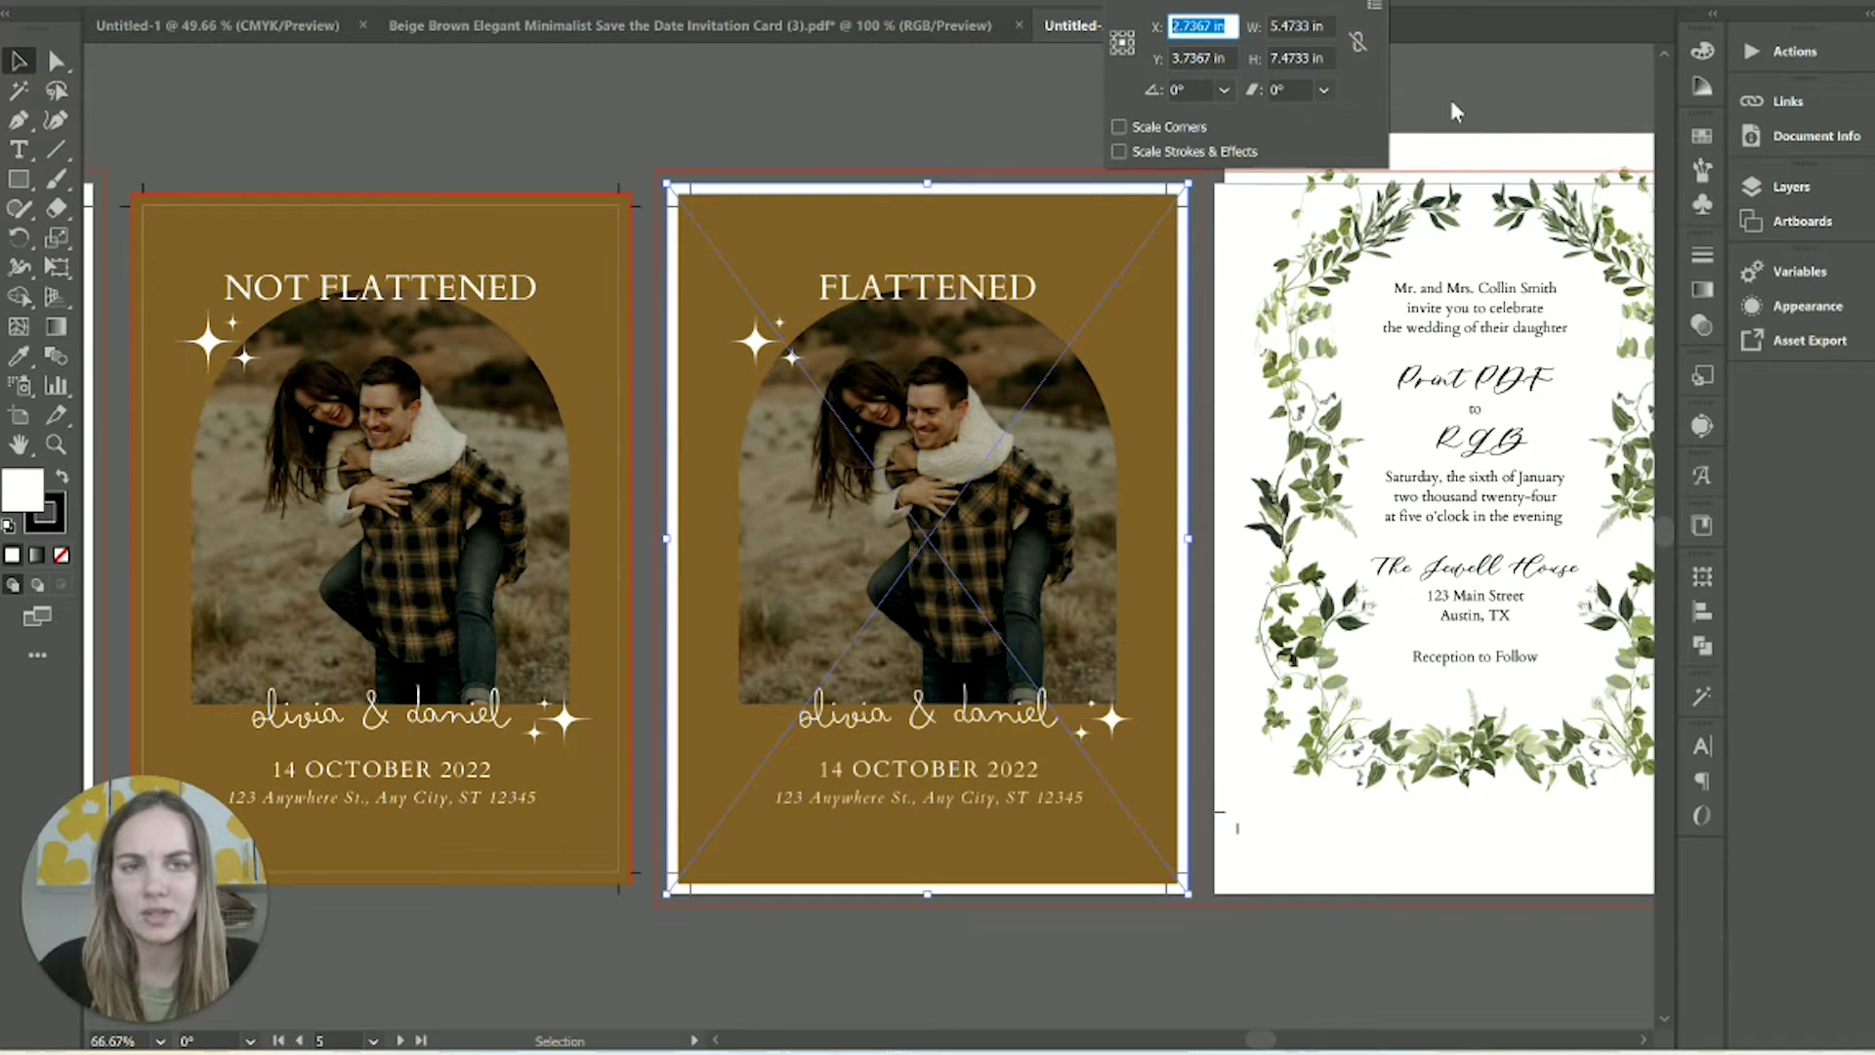
Step: Check the placed greenery wedding invitation's width and height in its transform values
left_click(1372, 183)
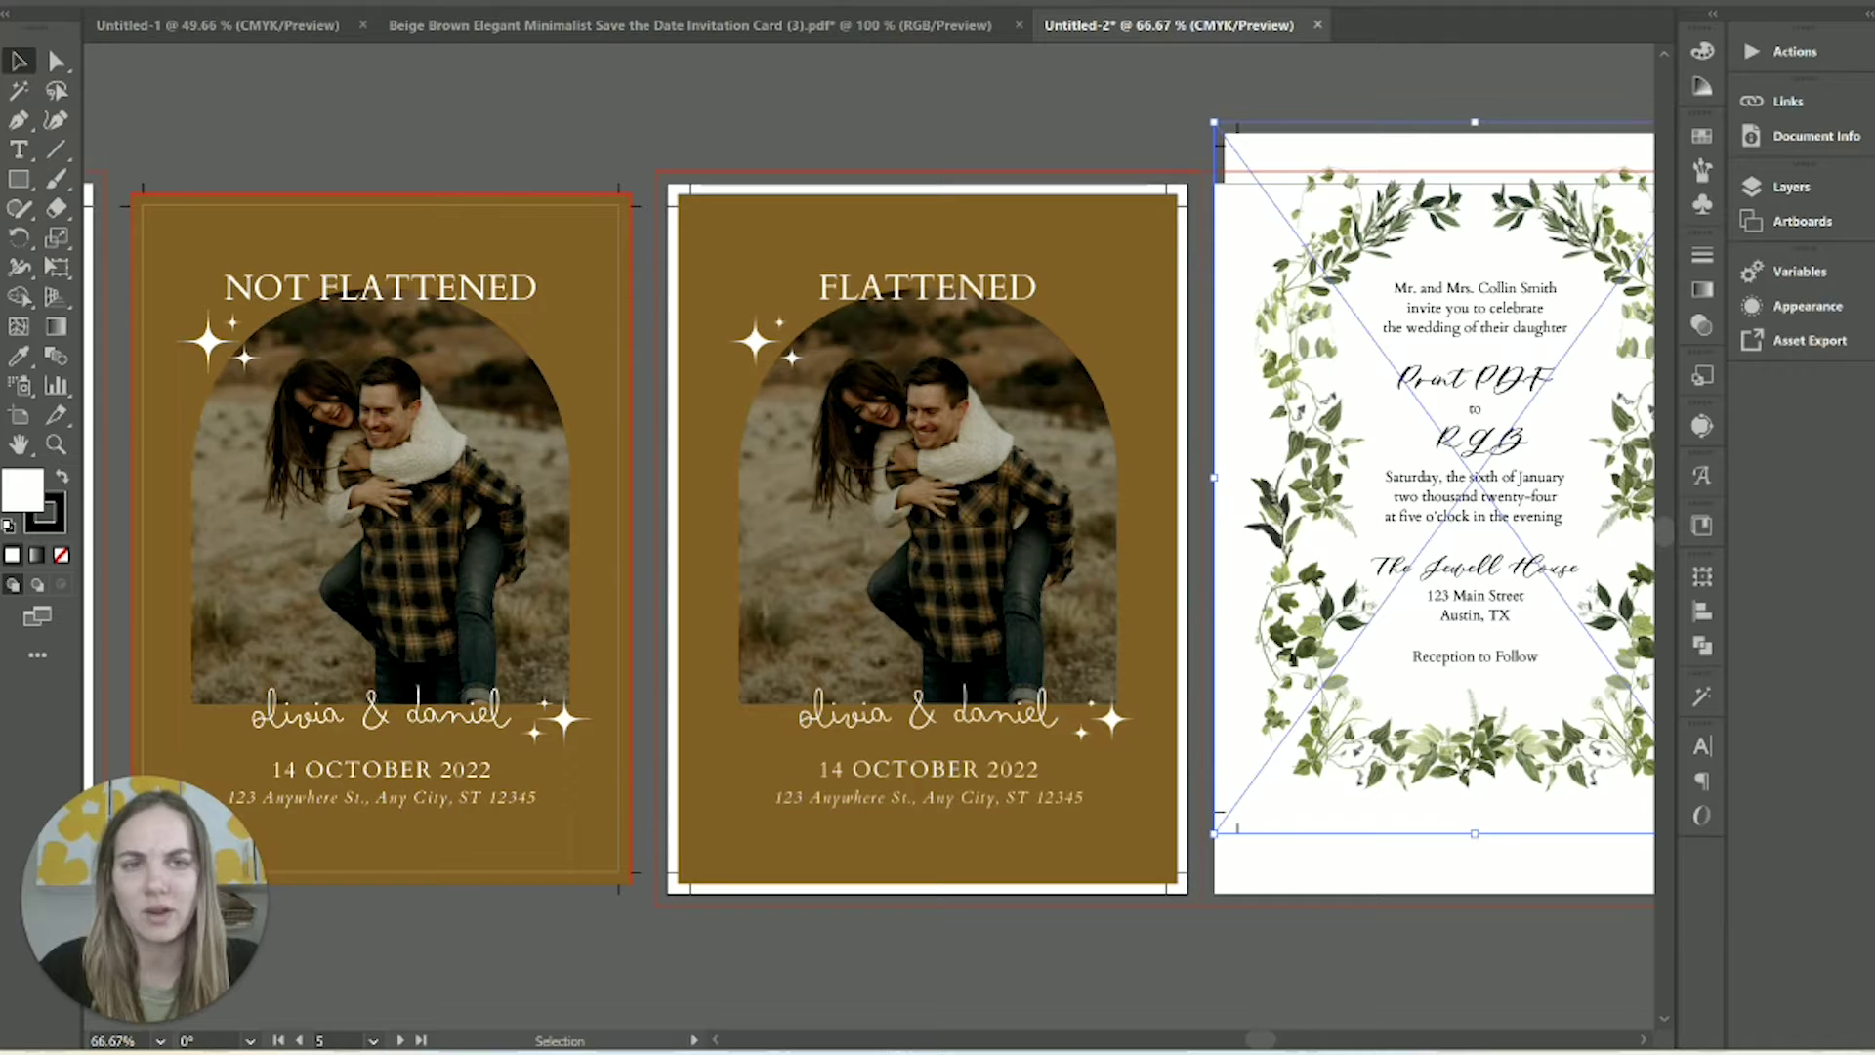
left_click(1207, 2)
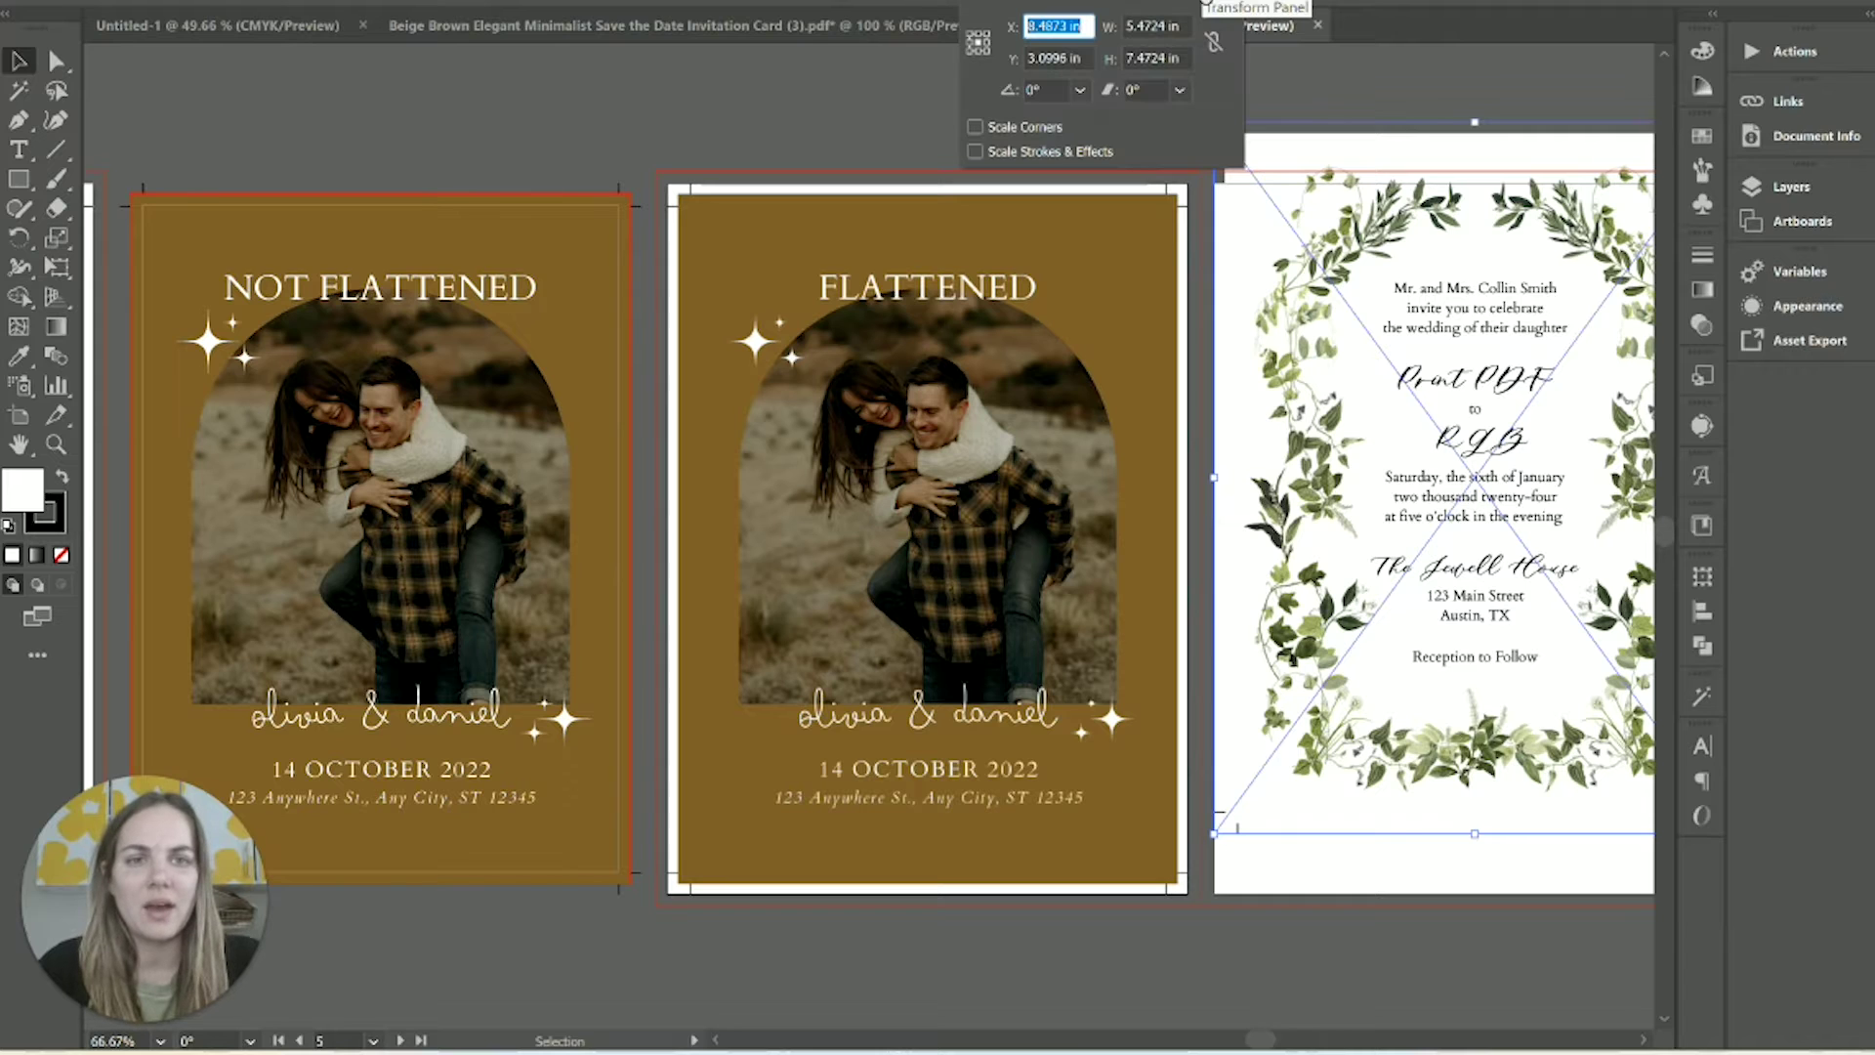
left_click(1161, 24)
key("Return")
scroll(1359, 88, "right", 3)
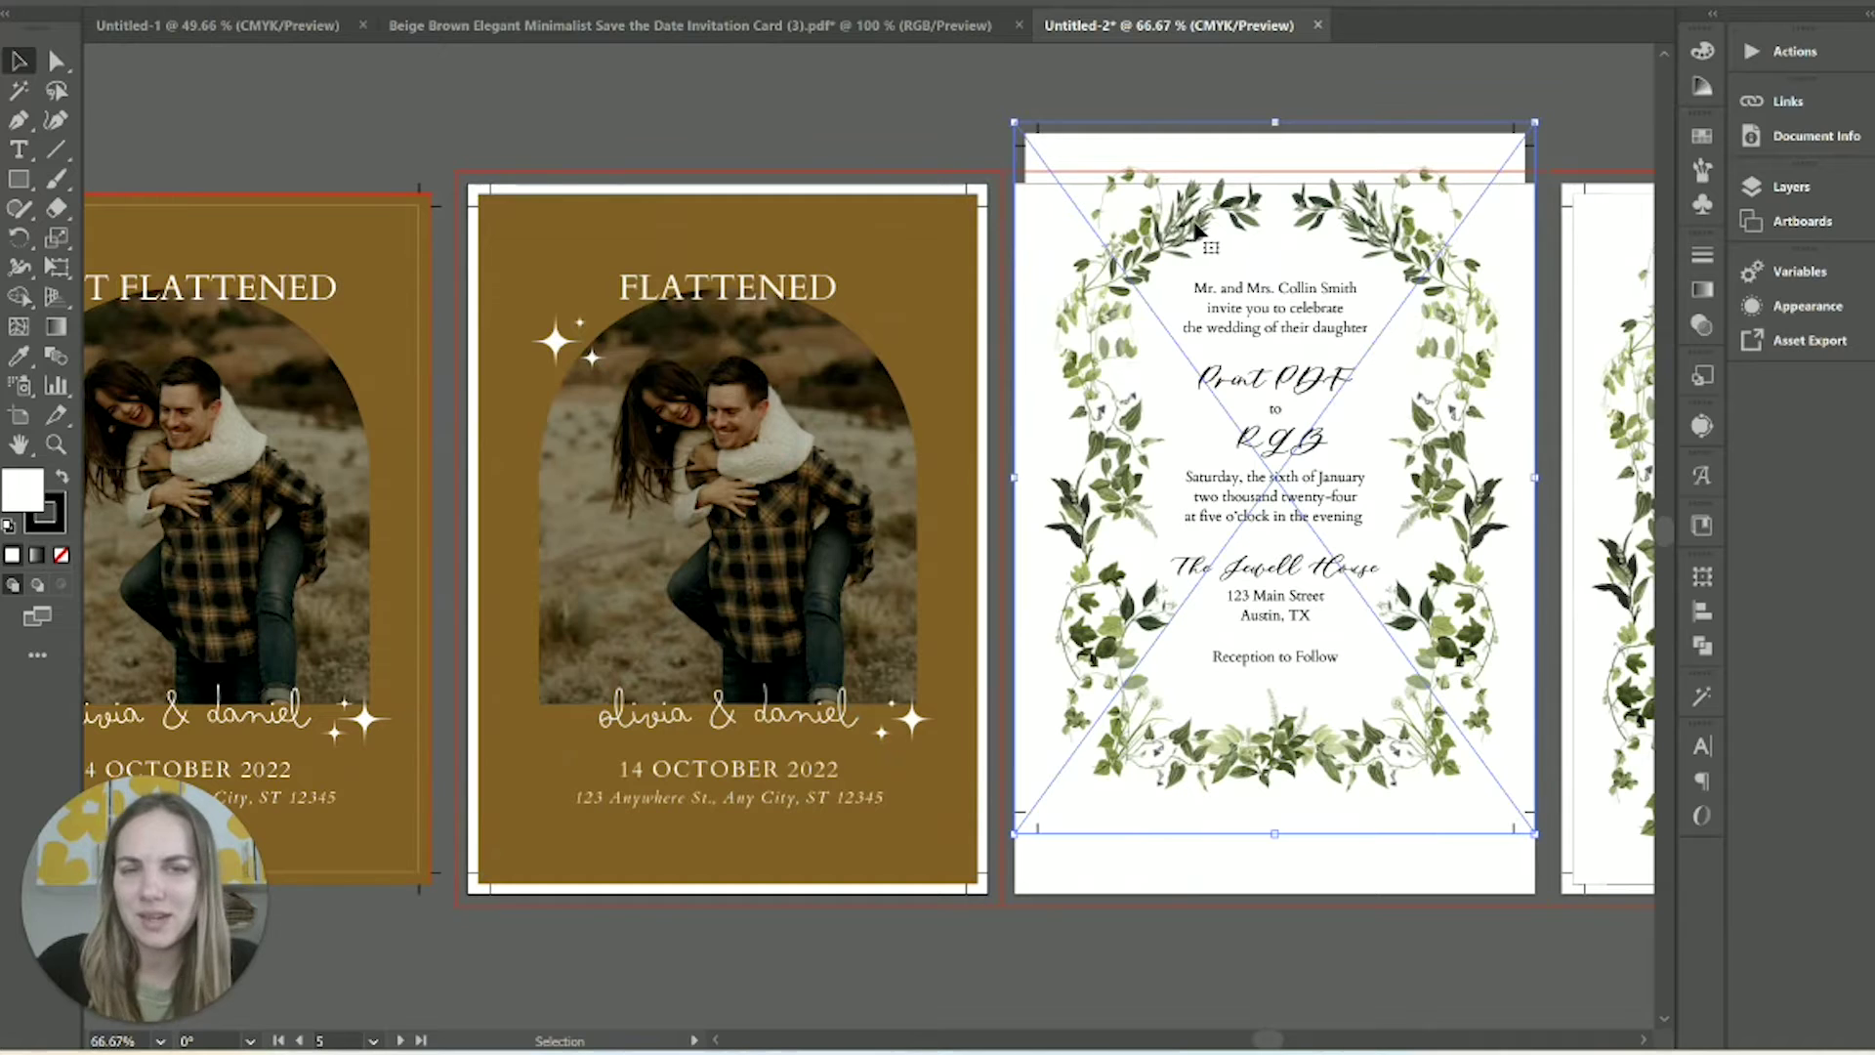
left_click(882, 125)
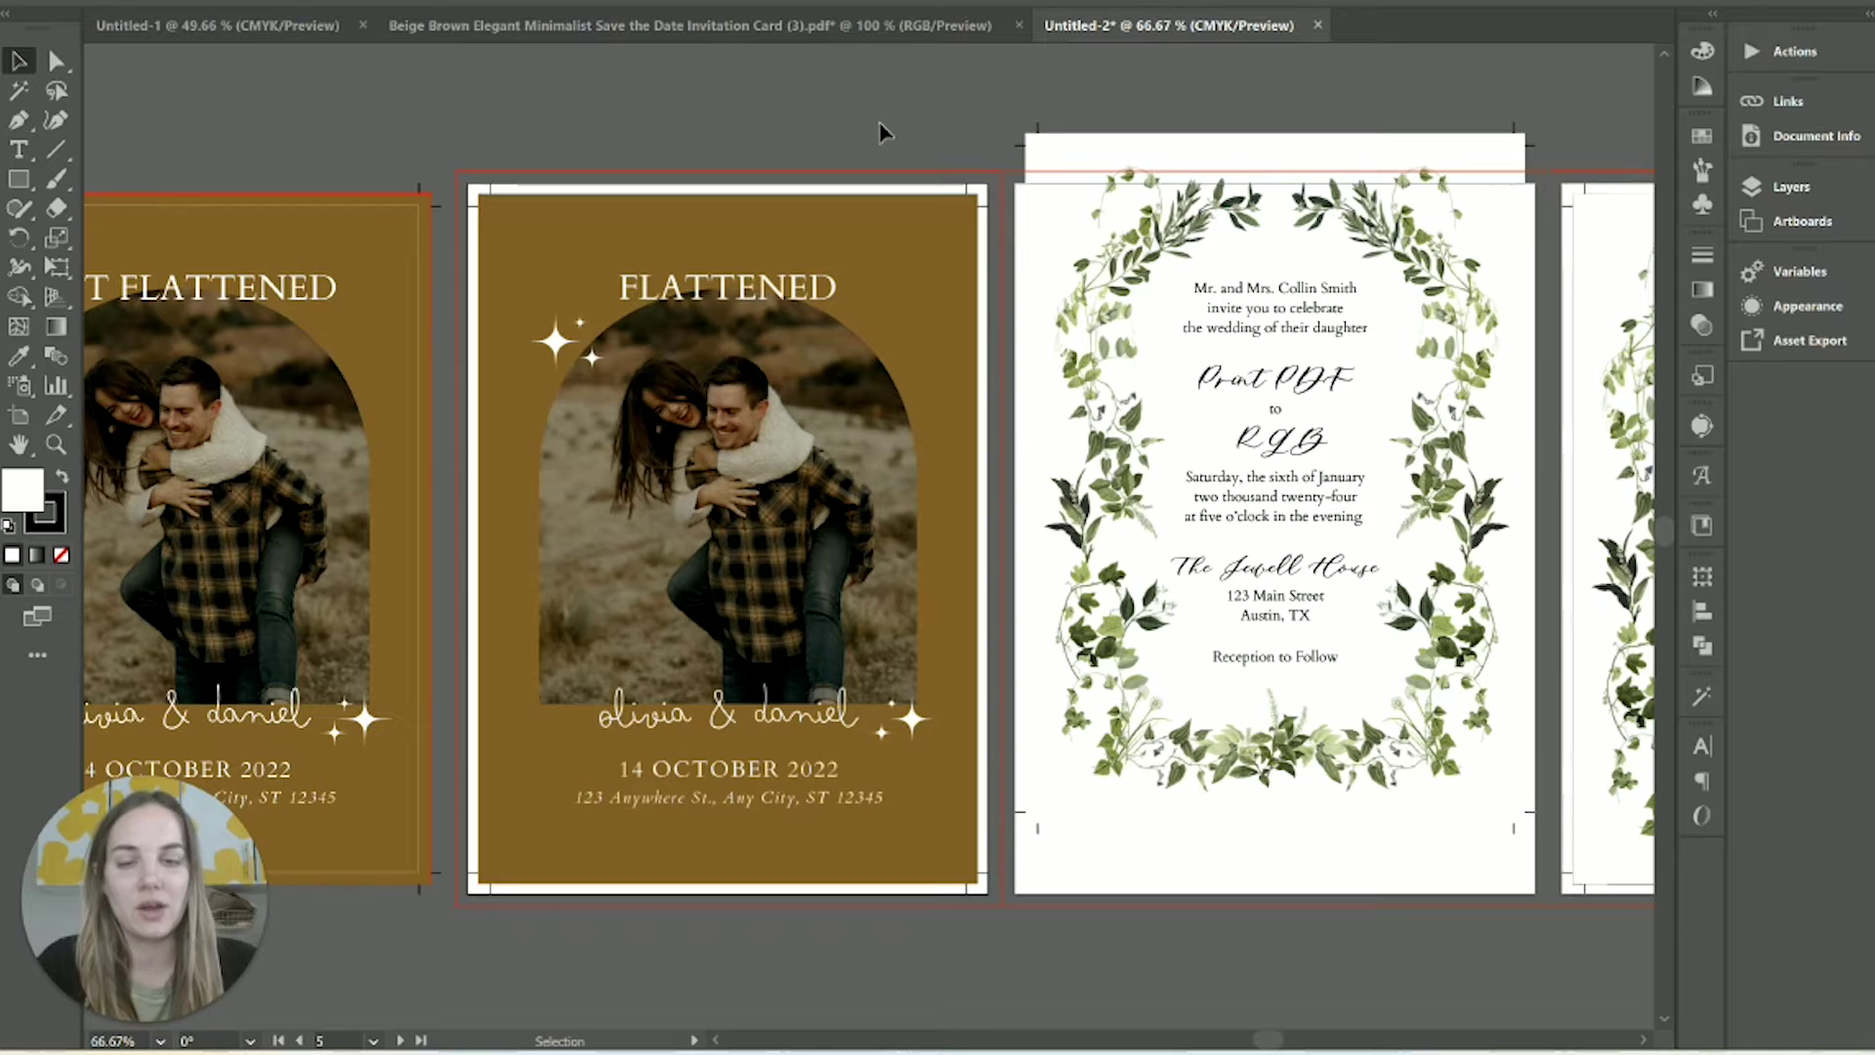
Step: Switch to the browser and review the Prints of Love card ordering page from its footer up to the occasion choices
left_click(891, 750)
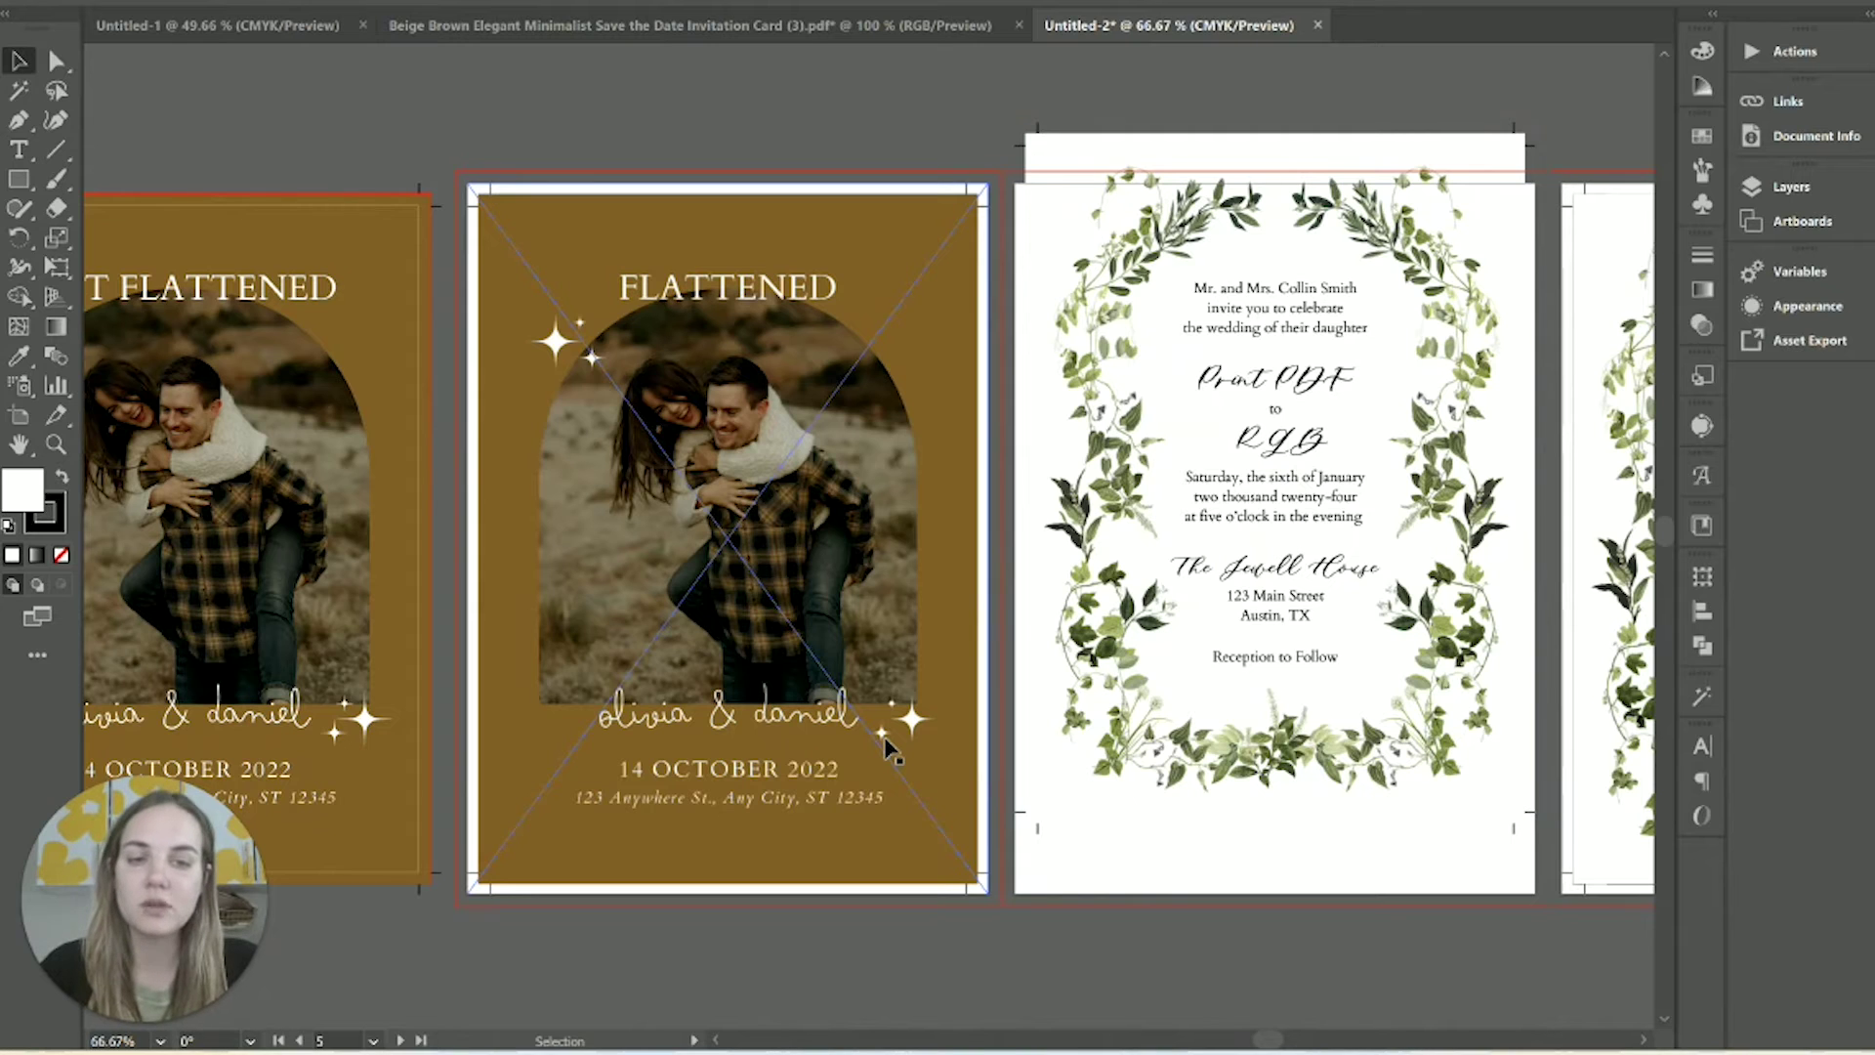
mouse_move(1047, 1038)
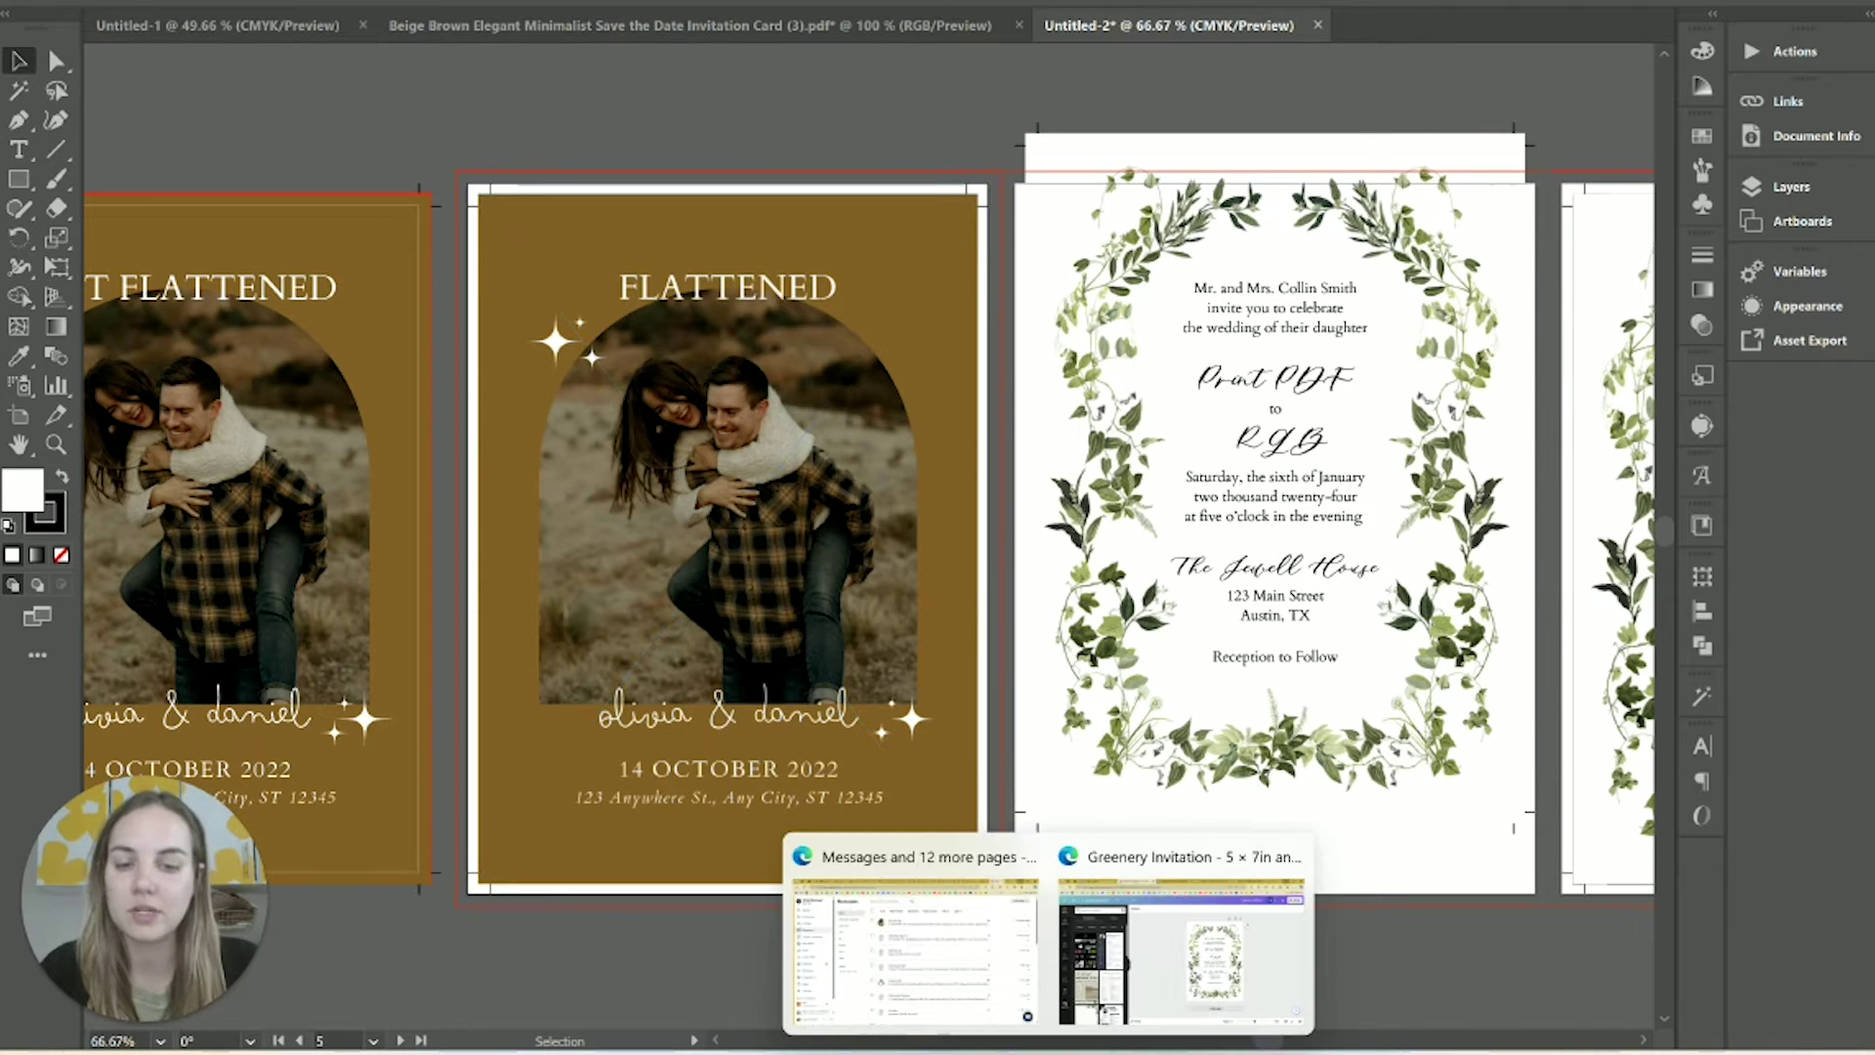
left_click(1163, 937)
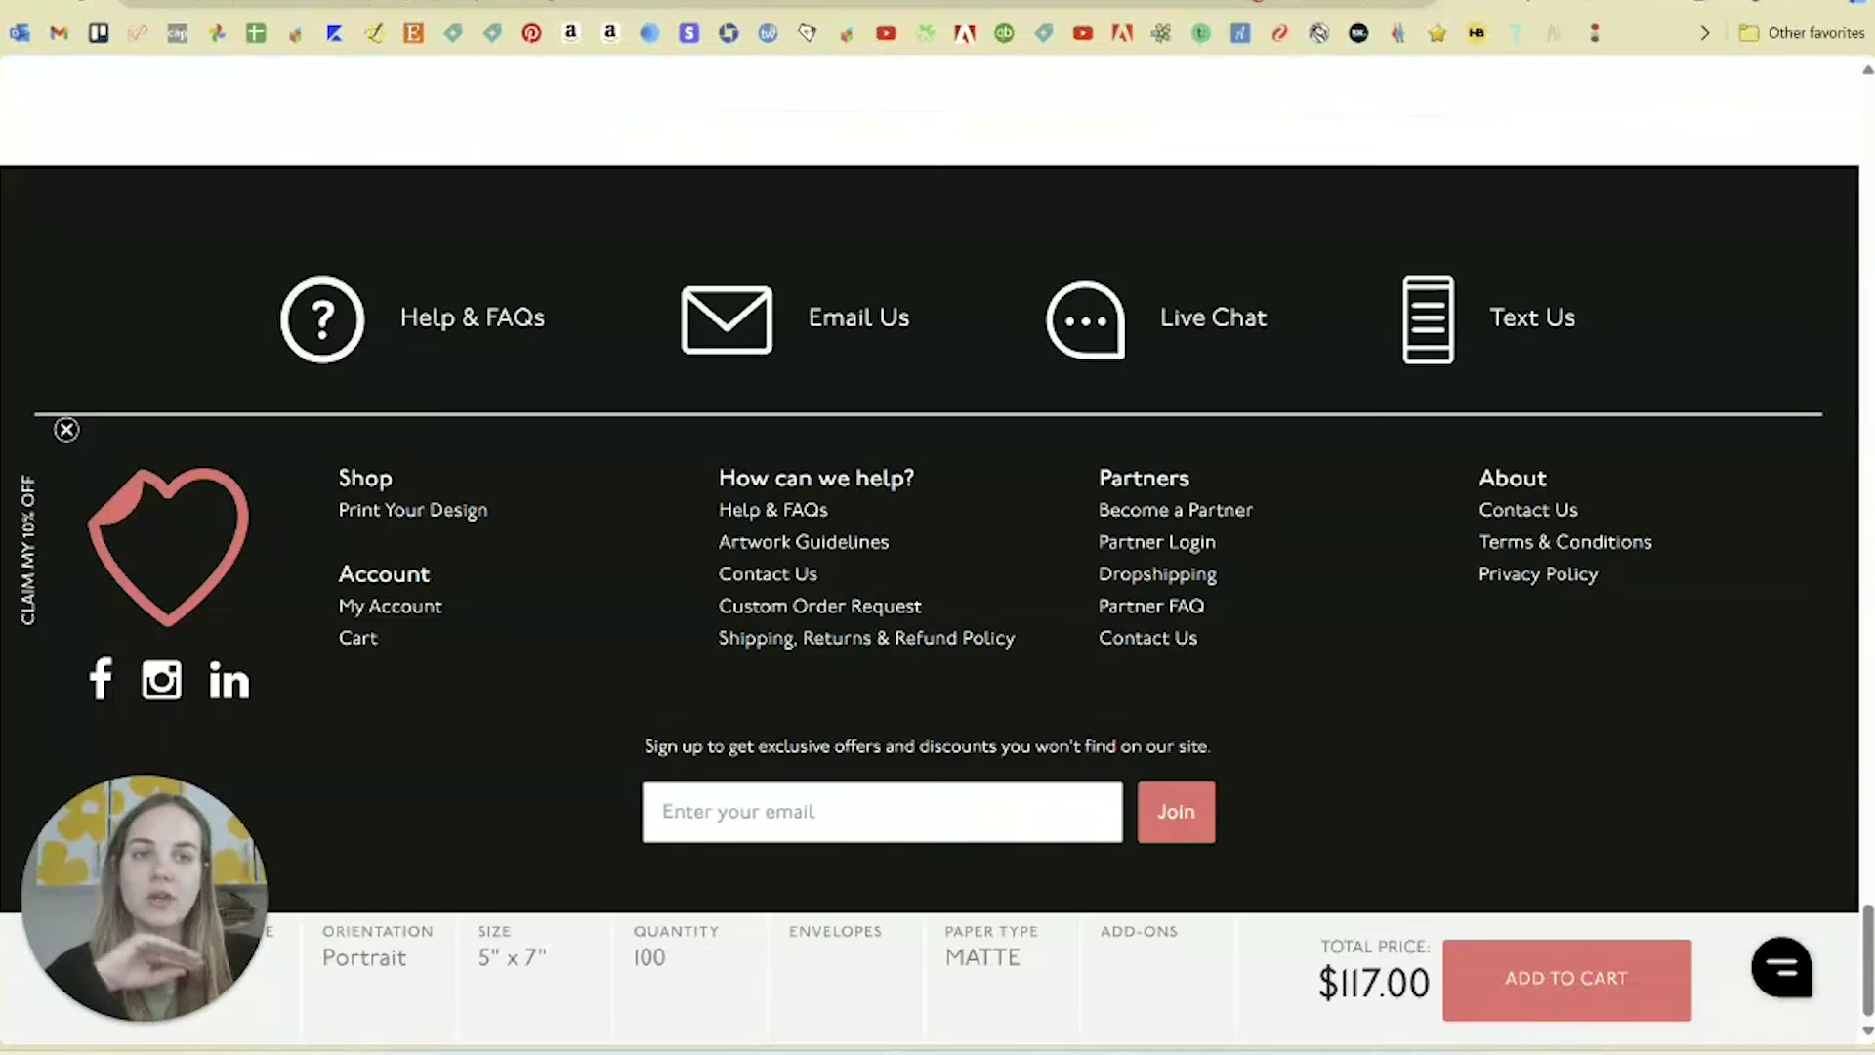
scroll(1036, 613, "up", 20)
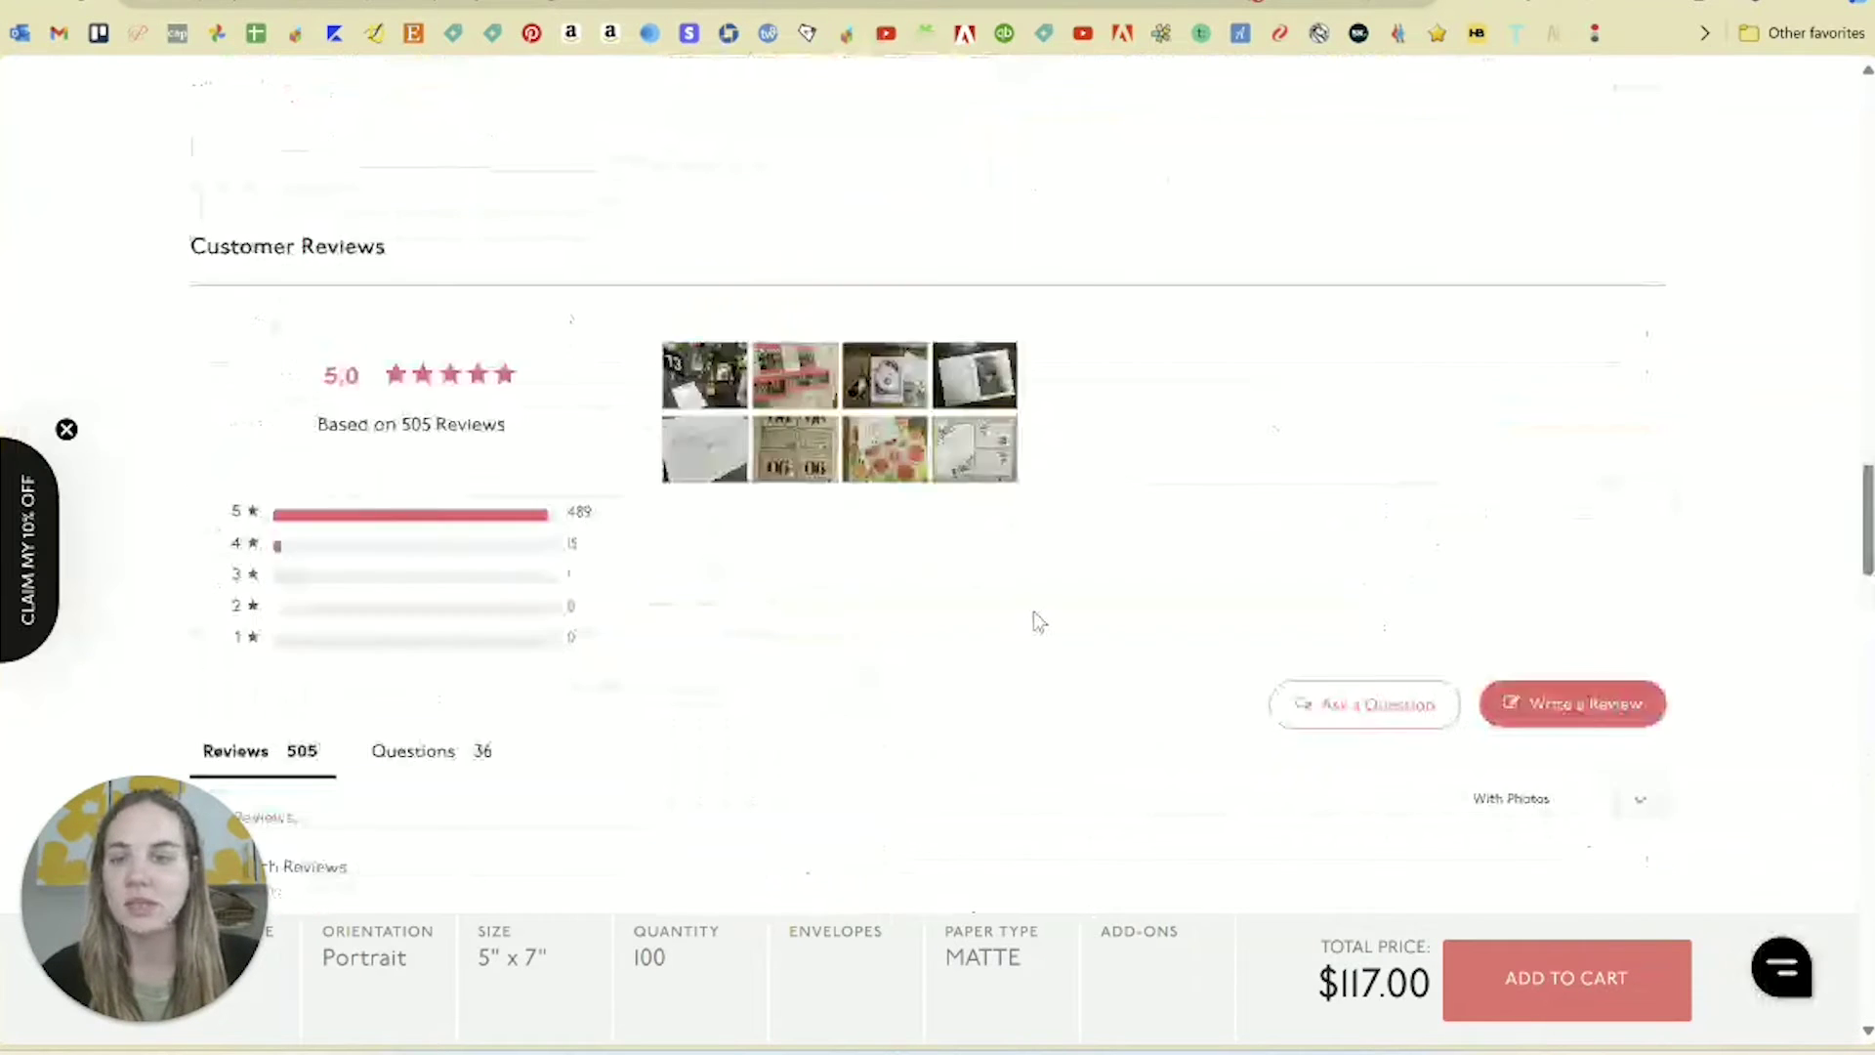
scroll(1038, 612, "up", 10)
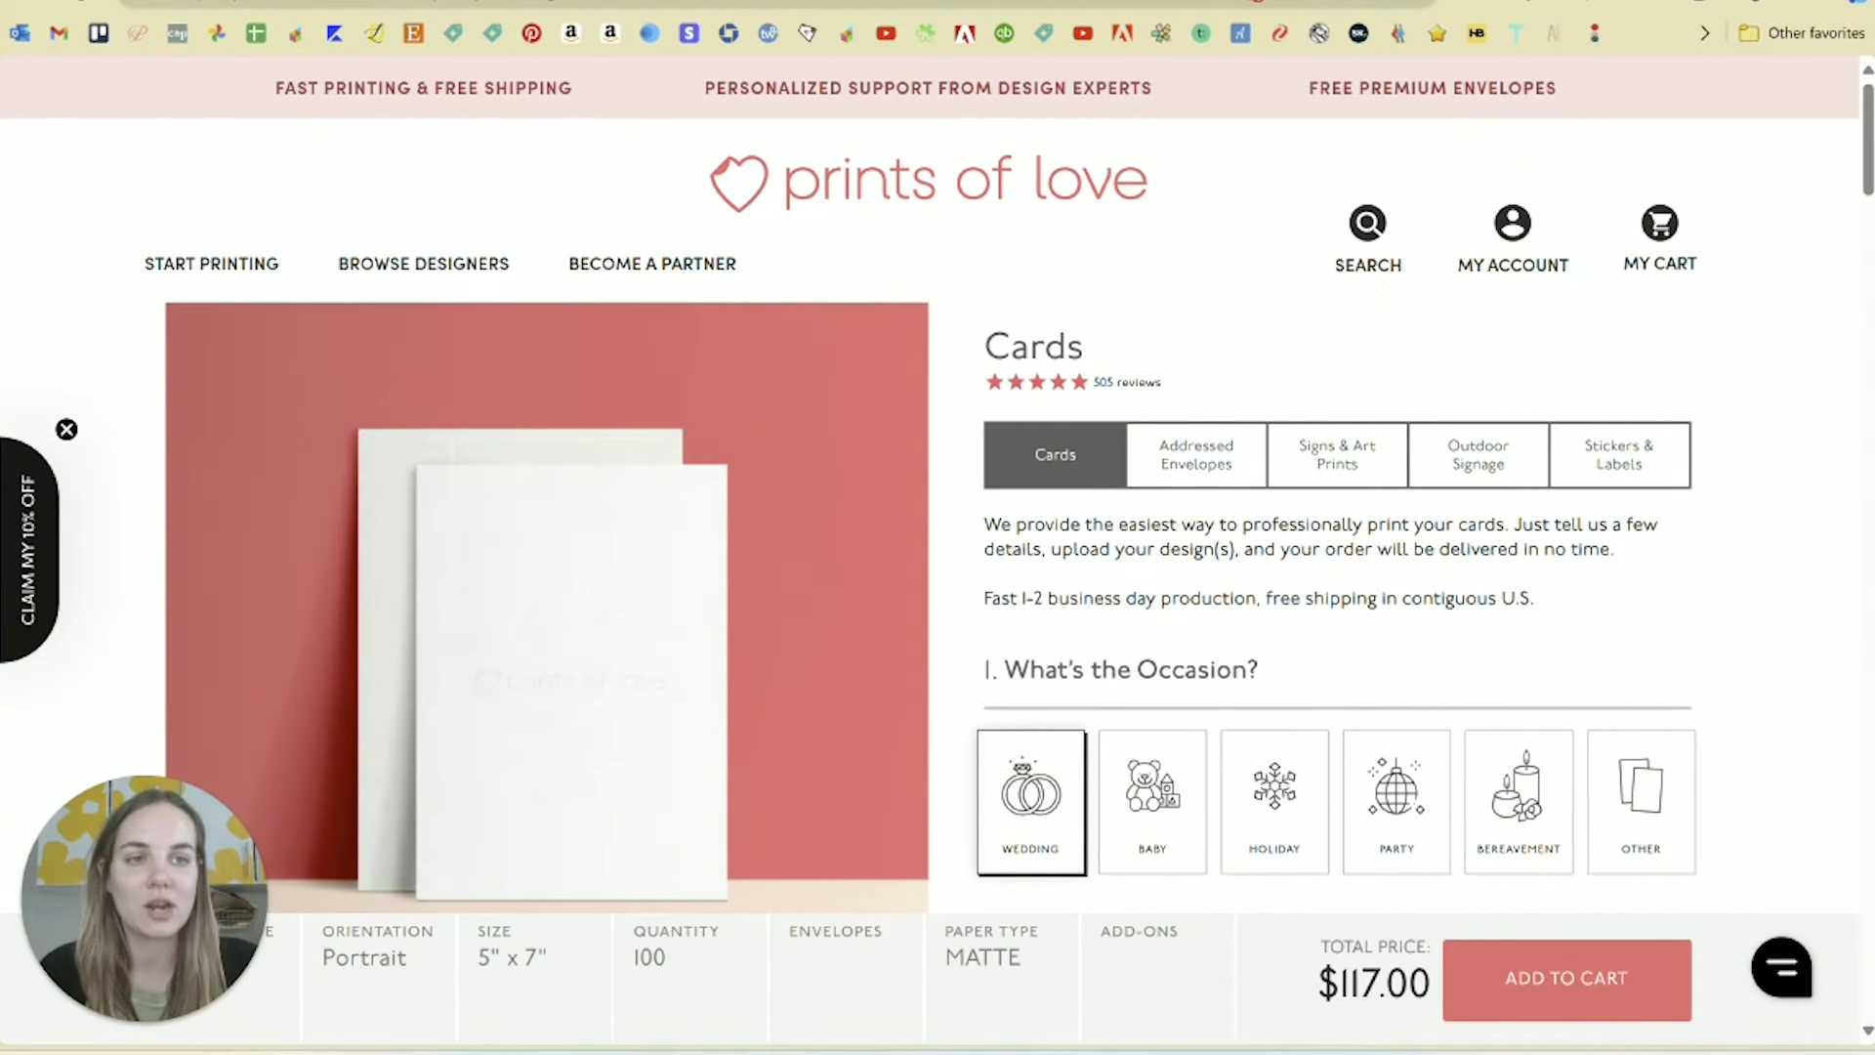
Step: Open the PrintsWell Fulfillment orders page in a new browser tab
key("ctrl+t")
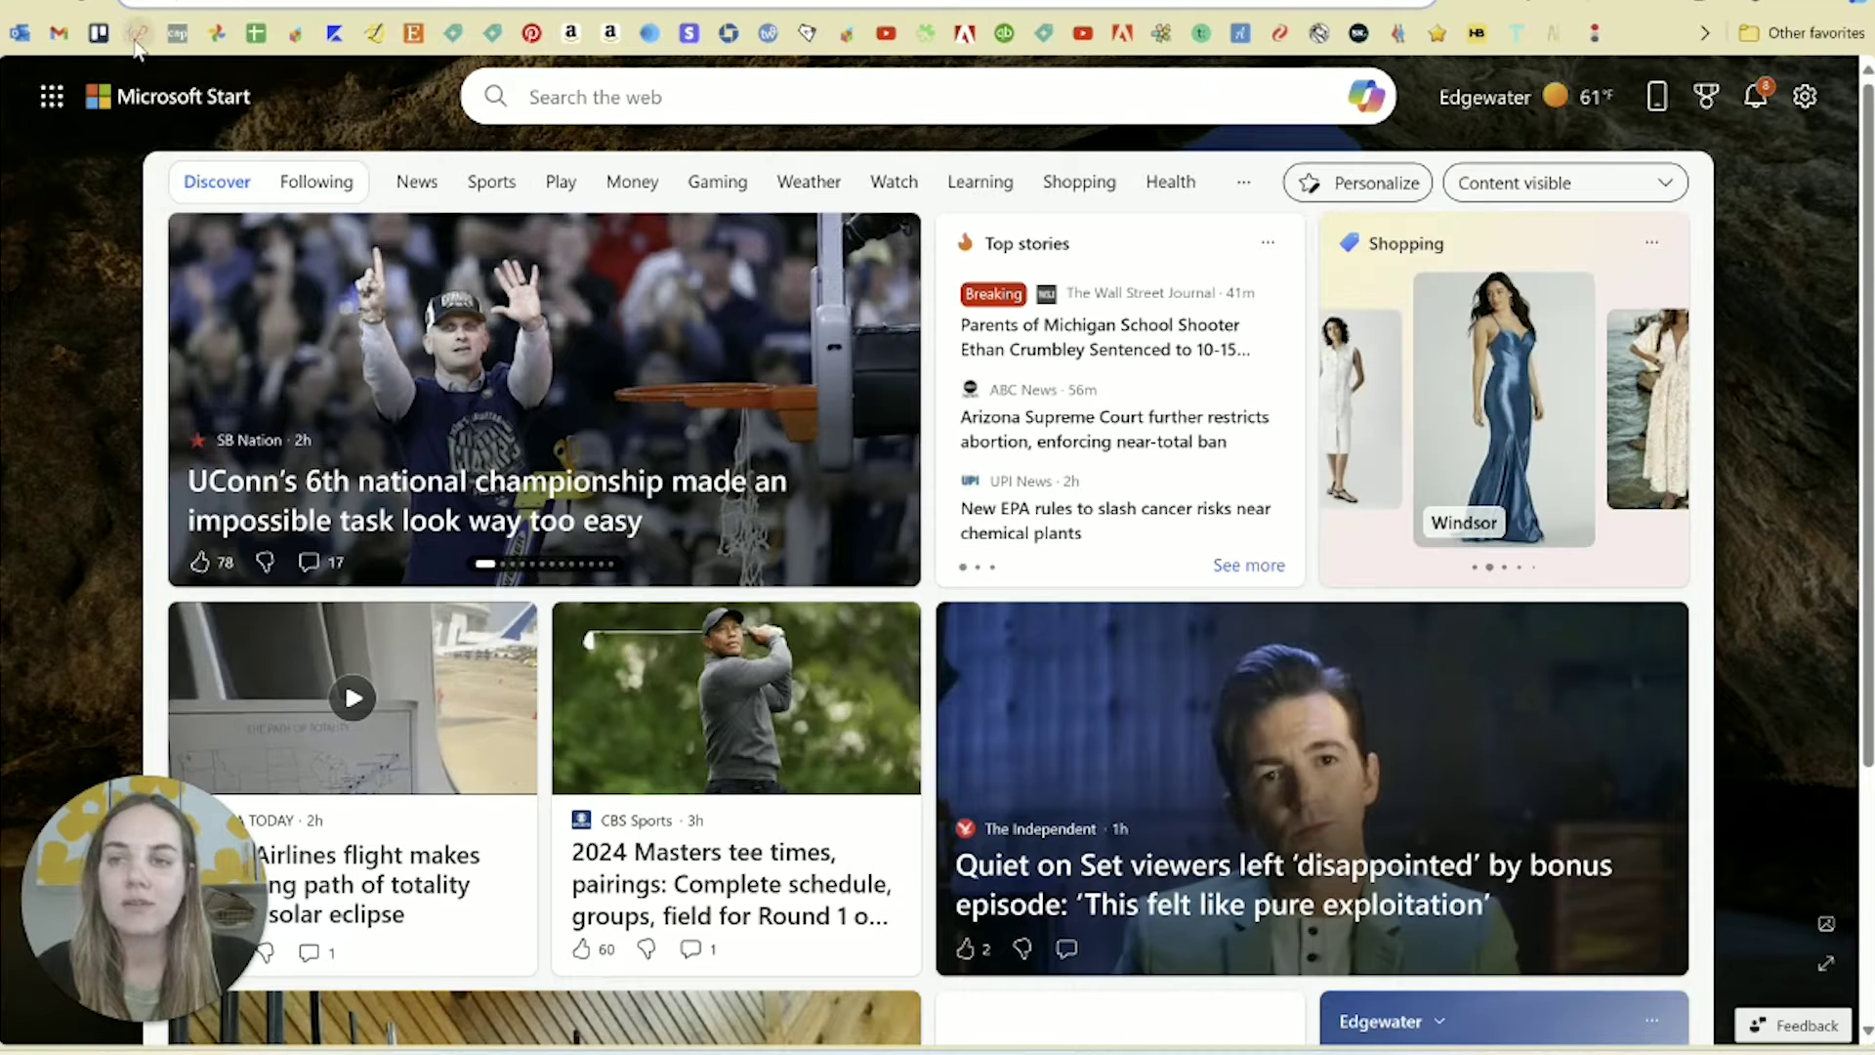
left_click(137, 35)
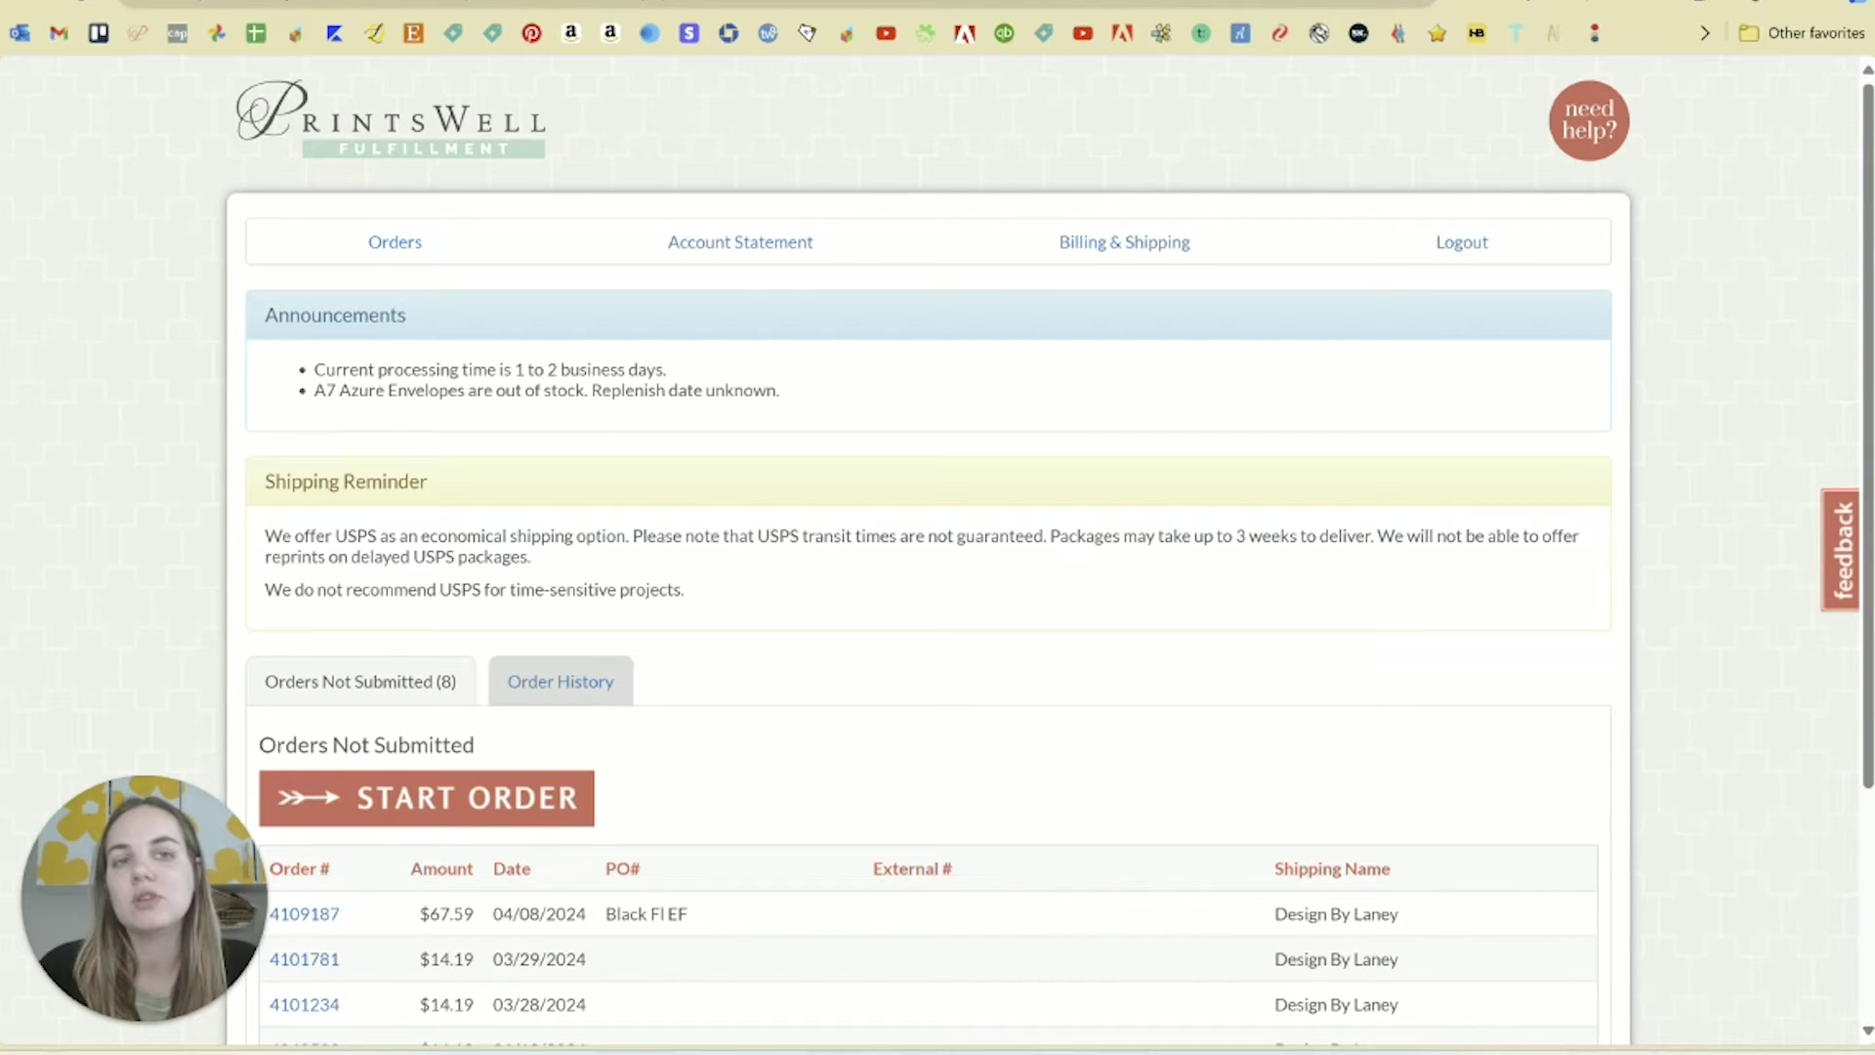
Step: Return to Illustrator, recheck the FLATTENED card's width and height, and compare it with the NOT FLATTENED card
key("ctrl+Tab")
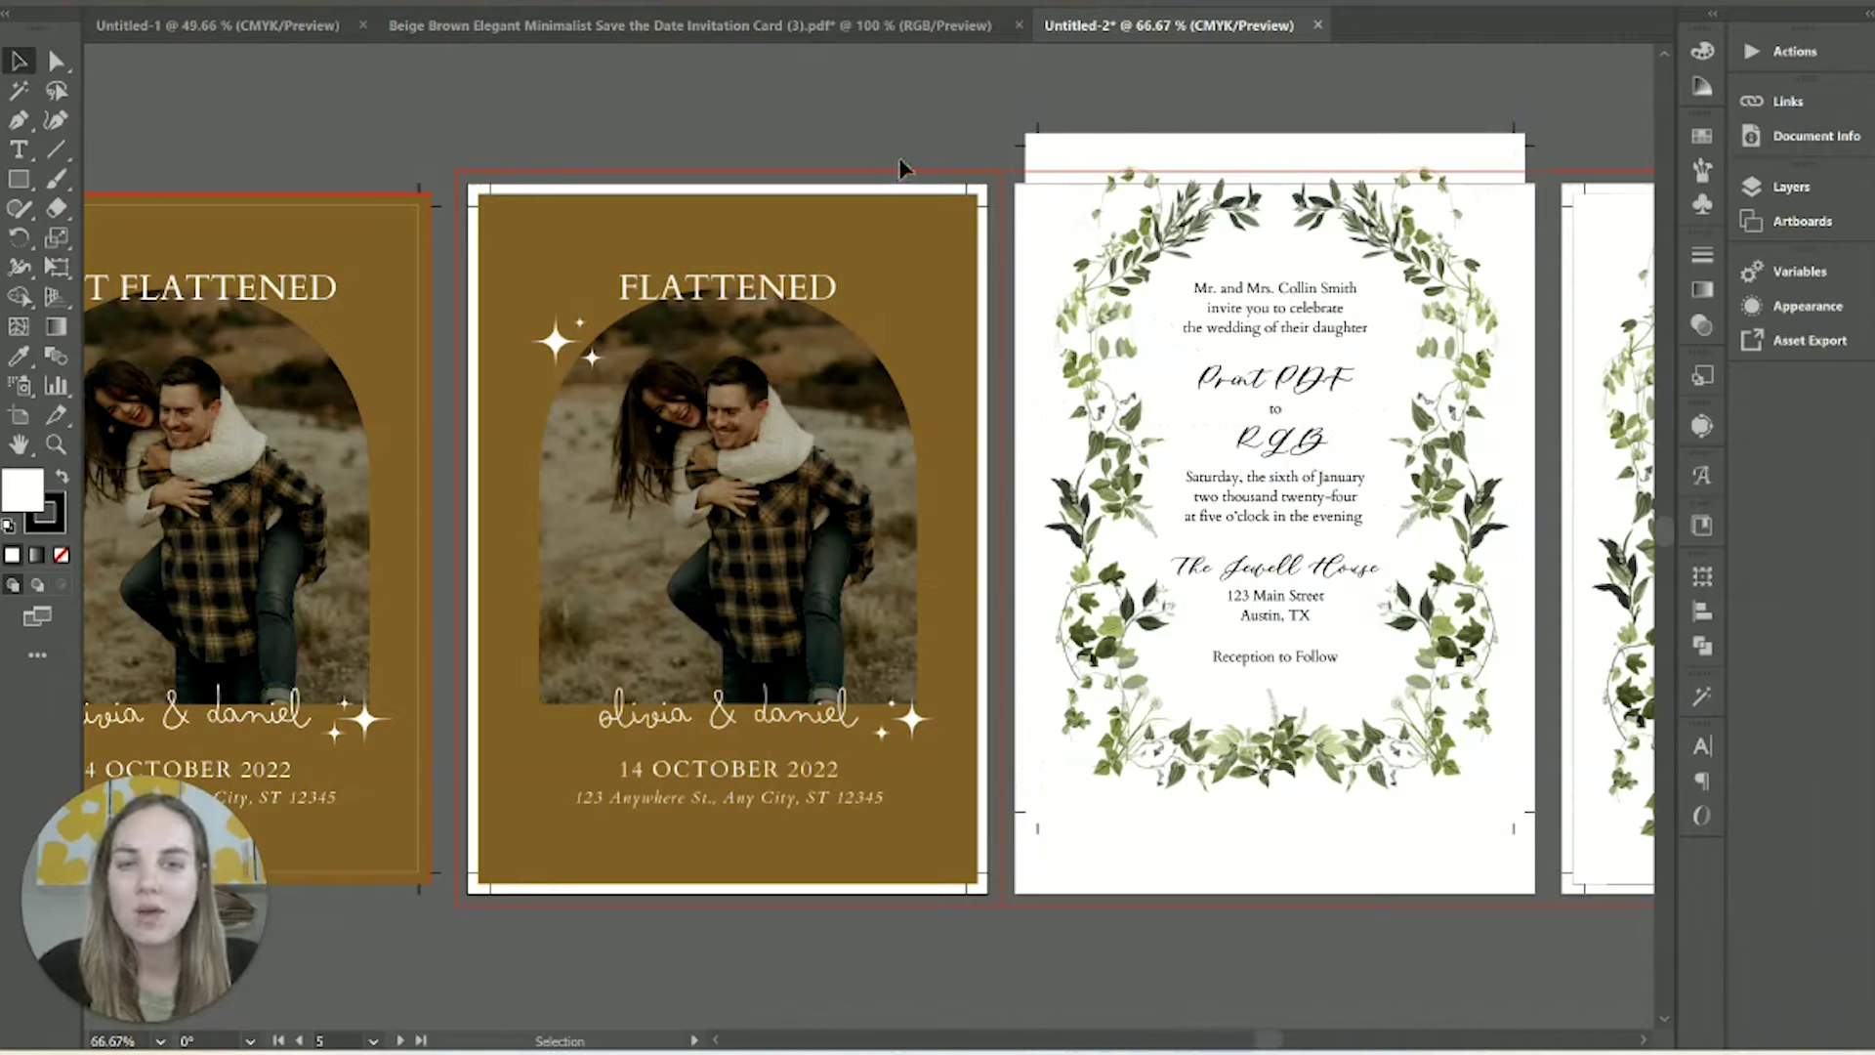
left_click(907, 219)
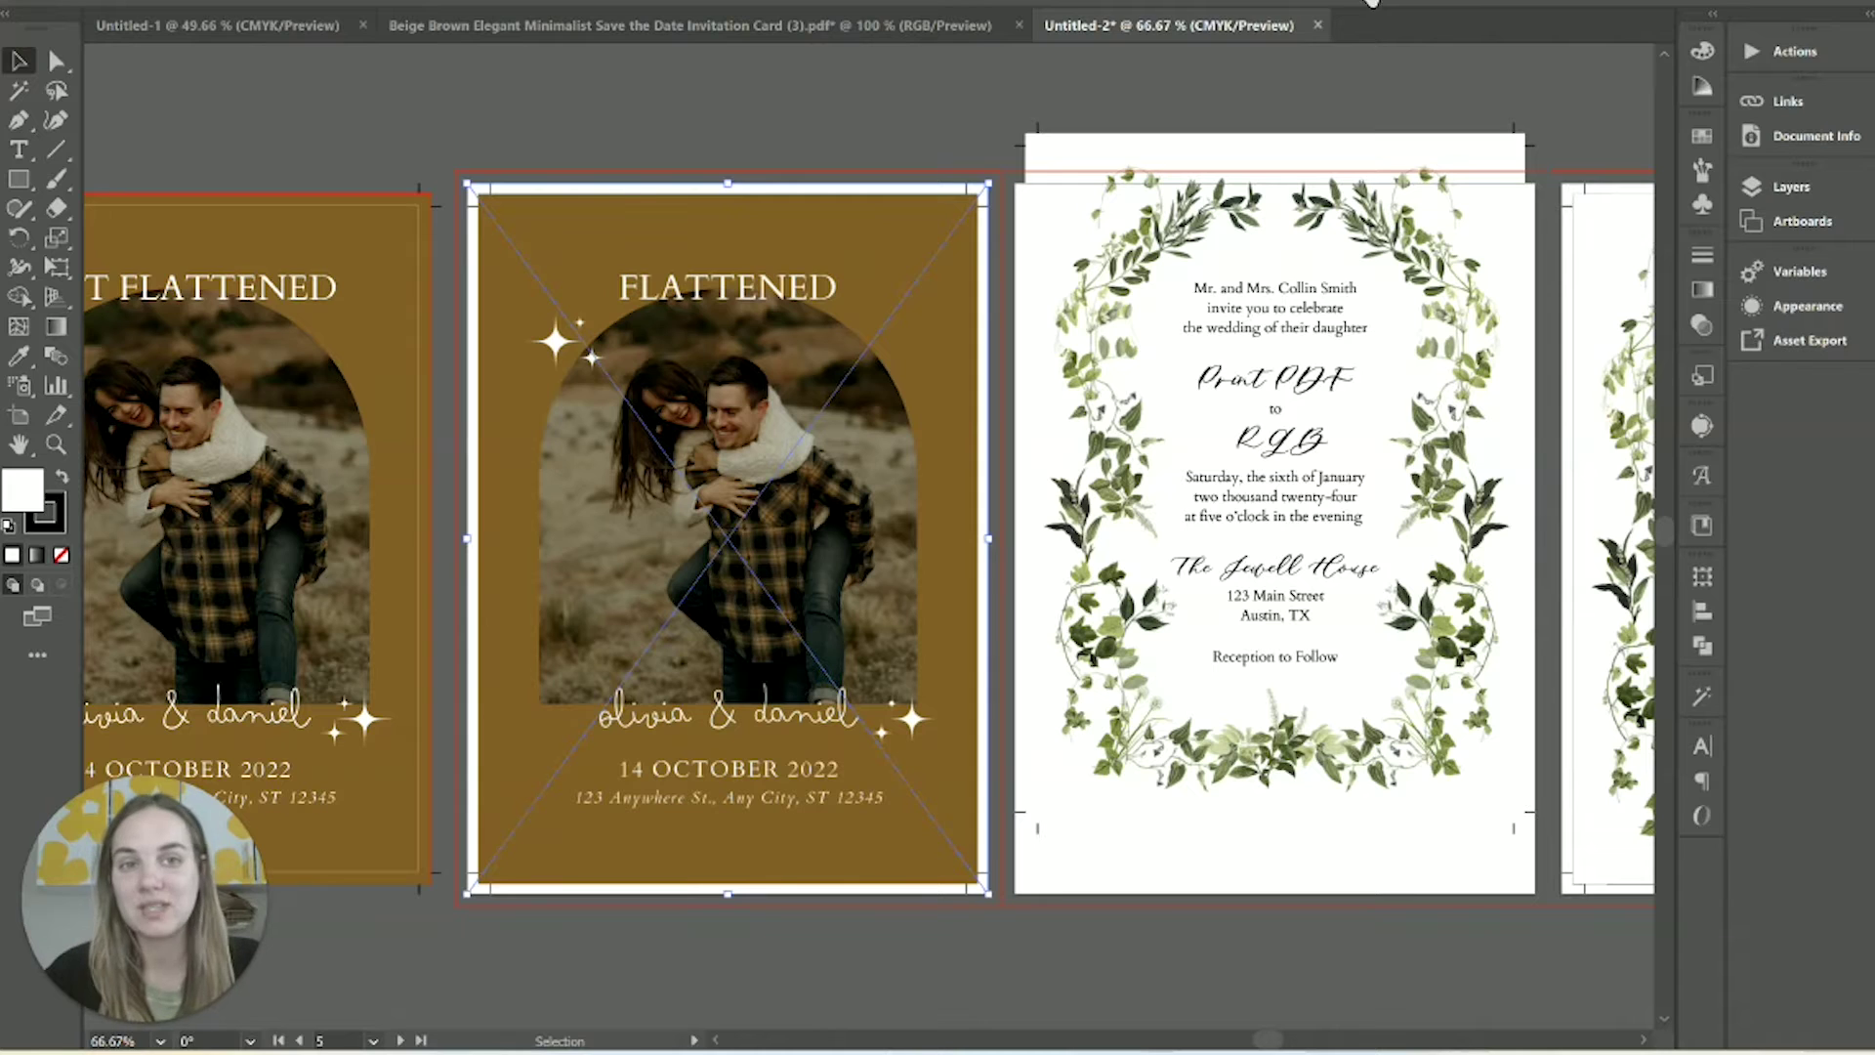
left_click(1372, 3)
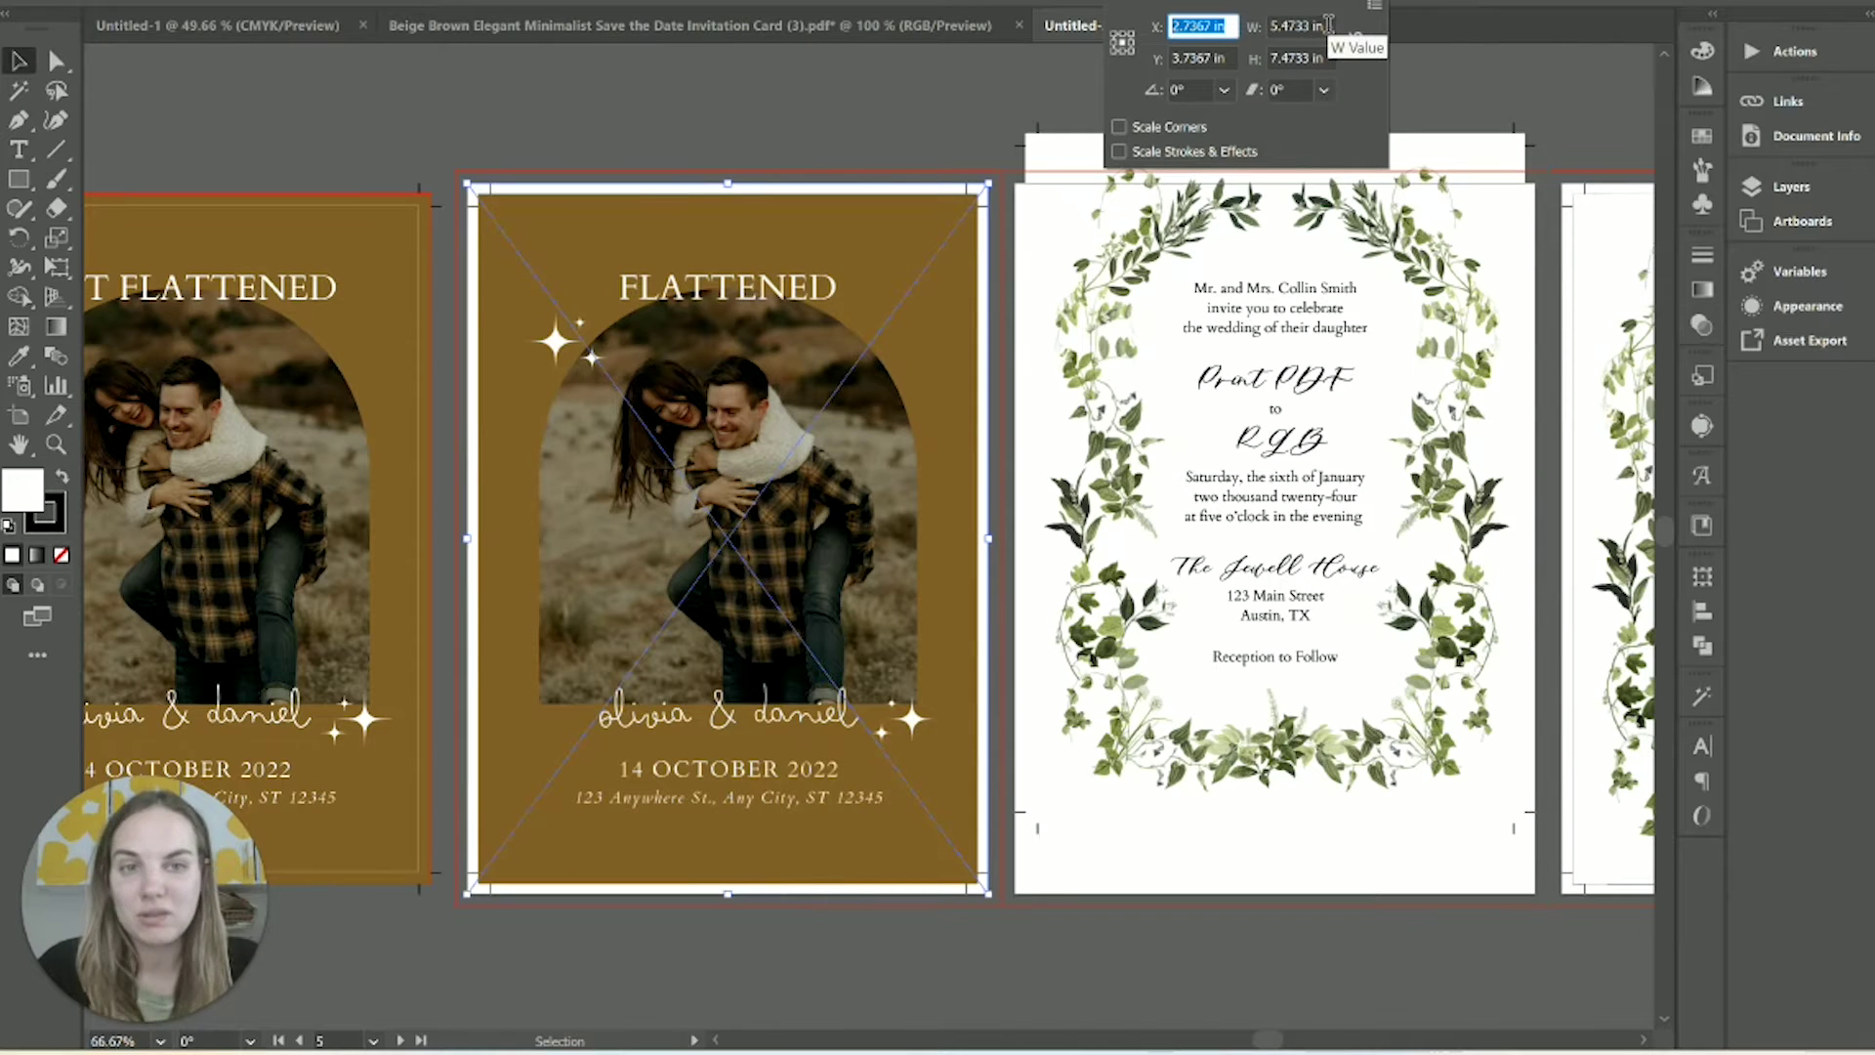
left_click(1330, 59)
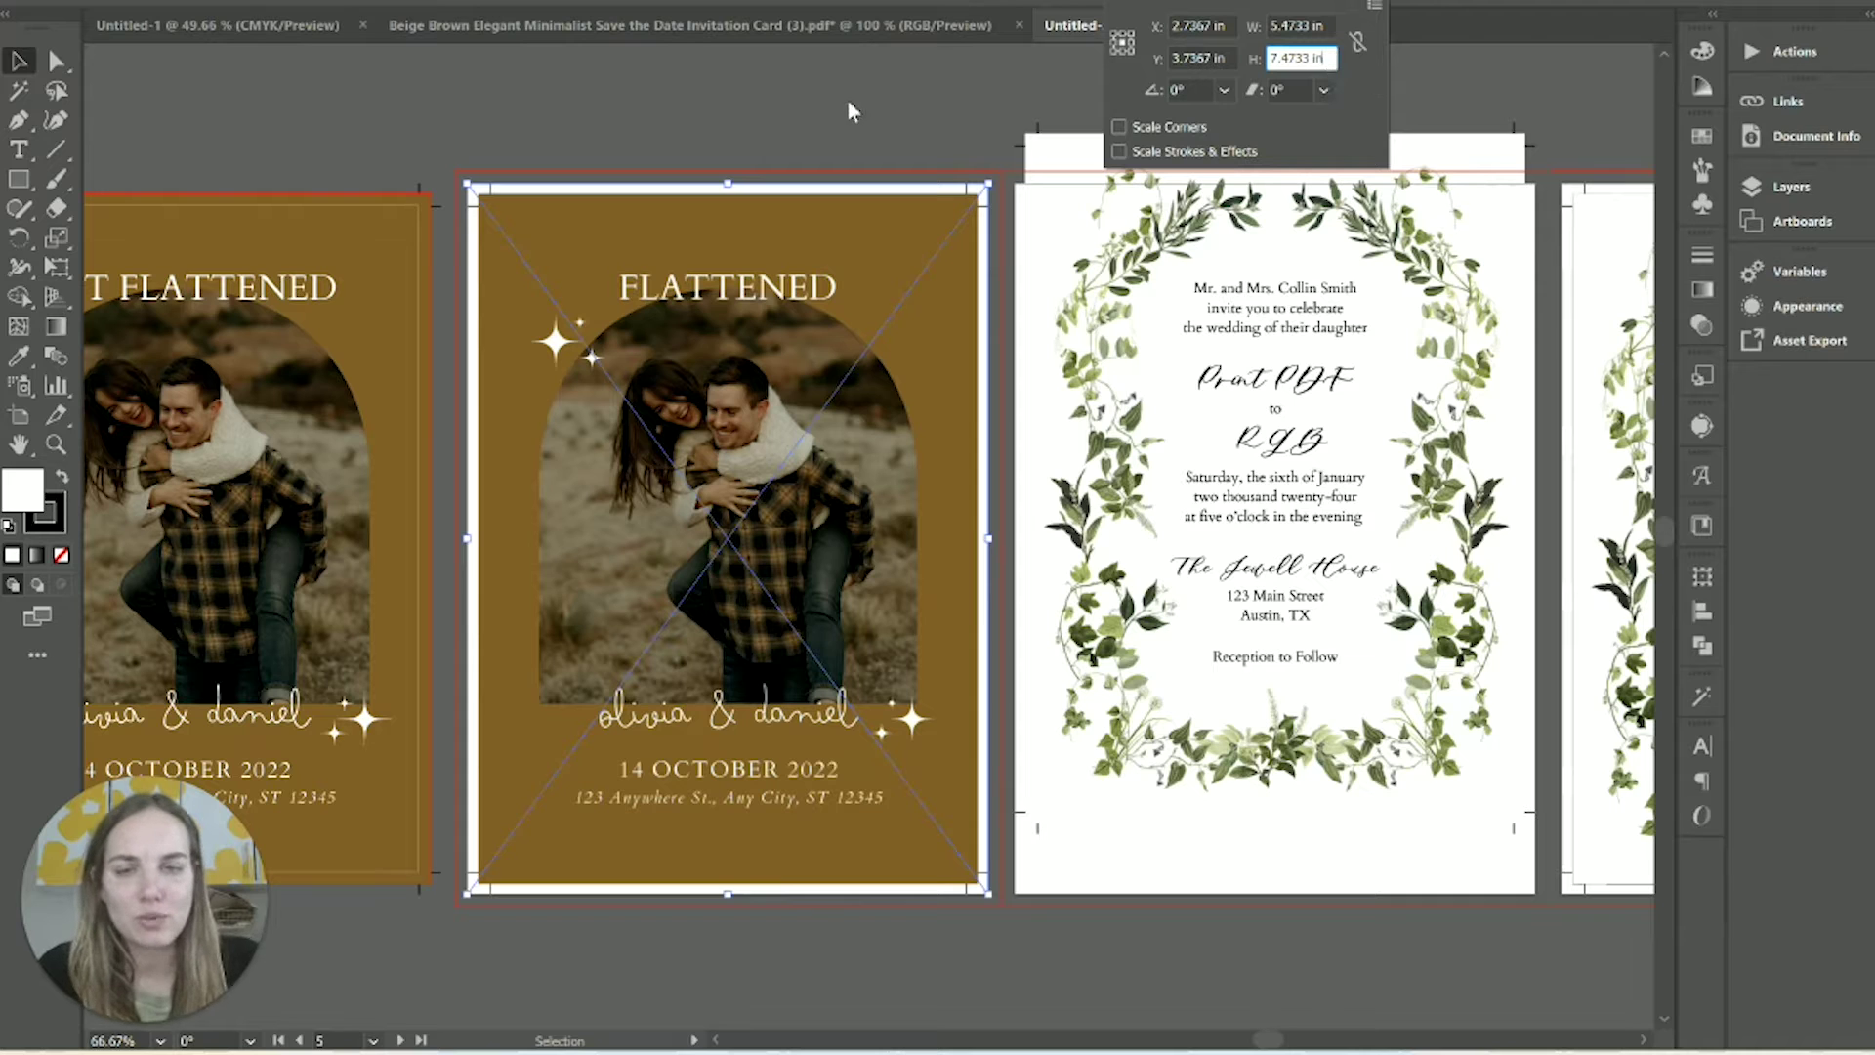
left_click(842, 145)
scroll(840, 141, "left", 3)
scroll(842, 144, "left", 1)
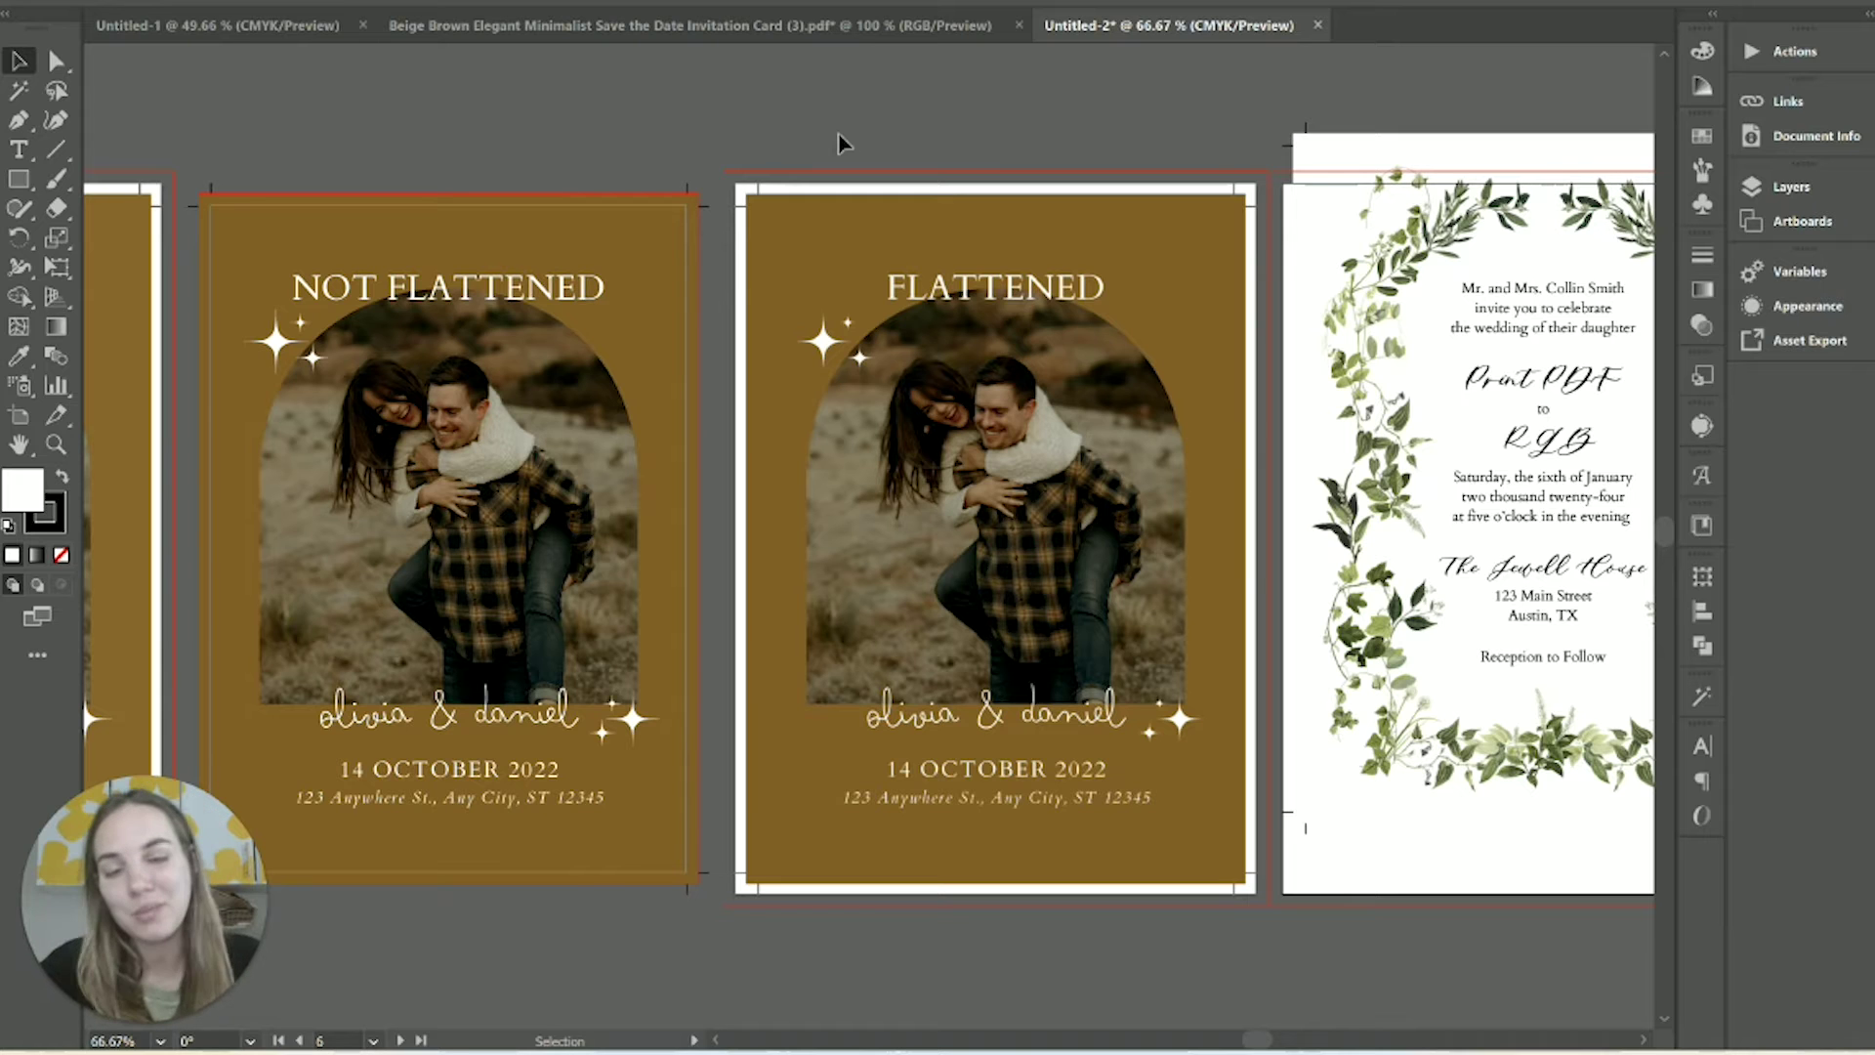
Step: Resize all artboards together so their edges match the cards' trim size at the crop marks
scroll(840, 143, "right", 3)
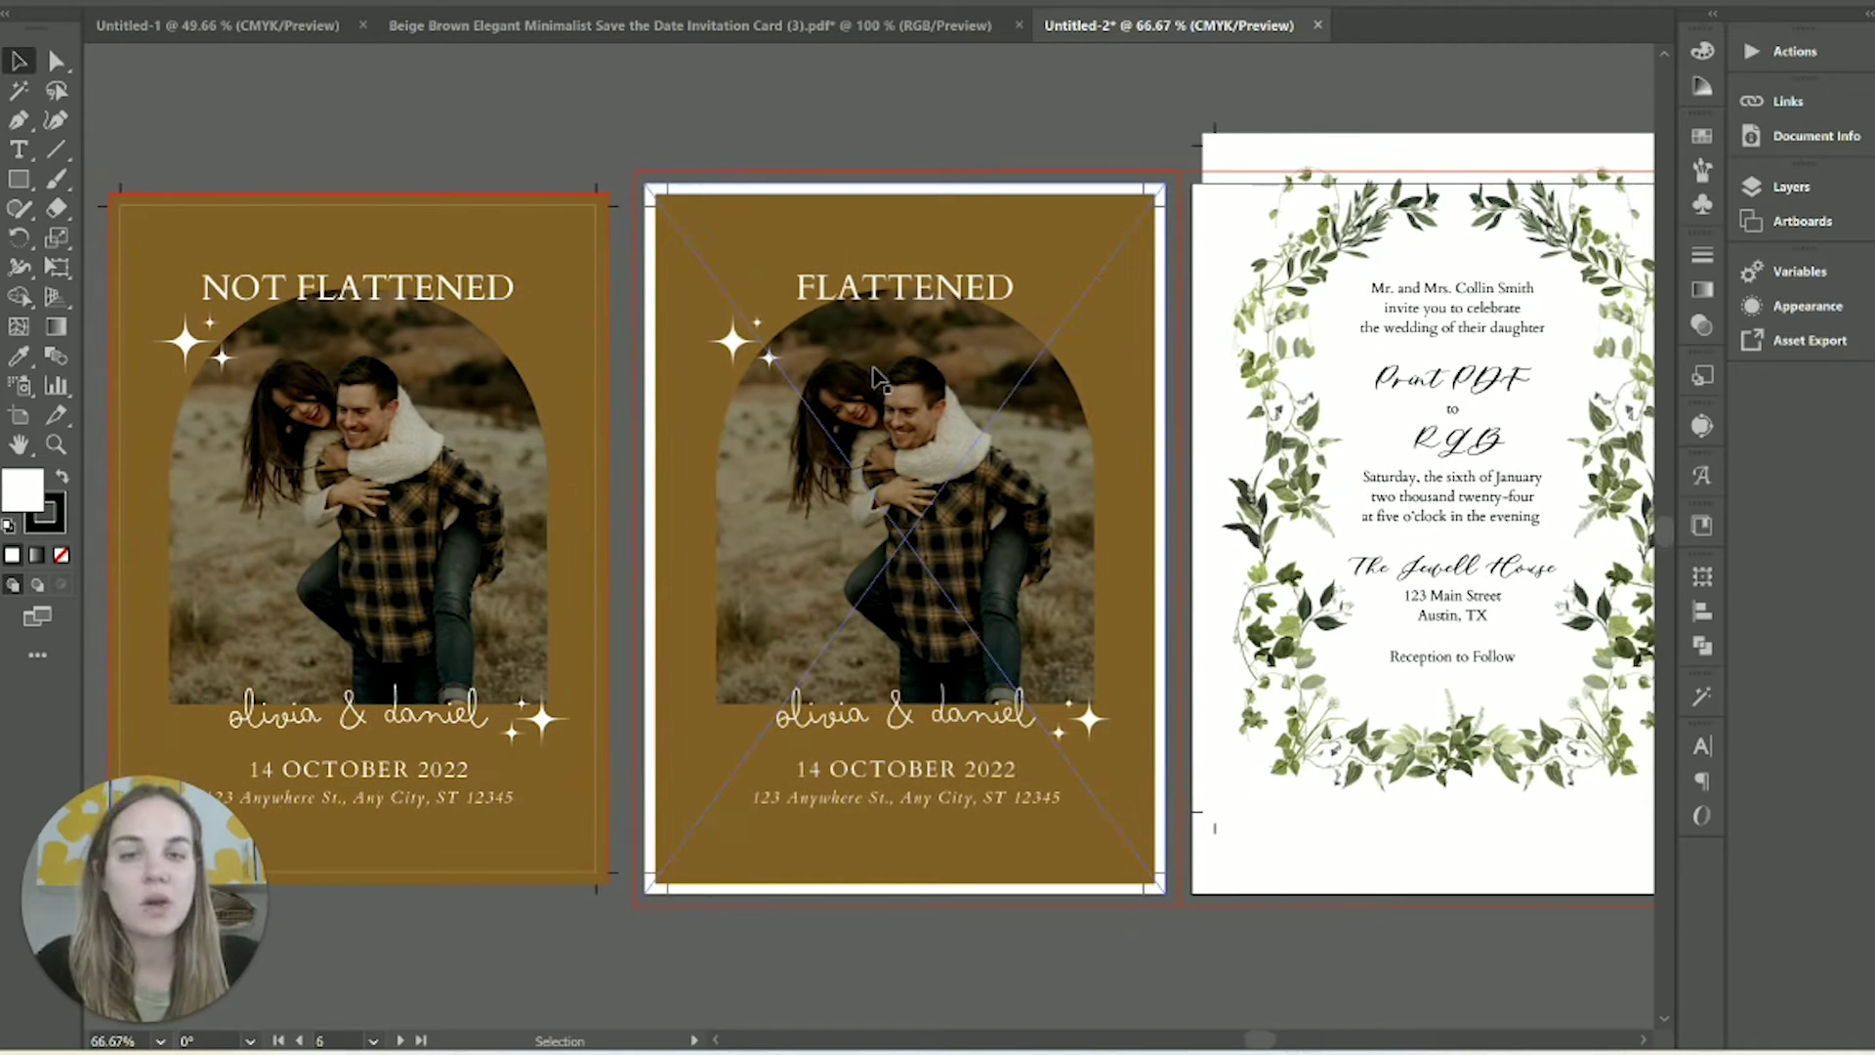
left_click(20, 416)
left_click(1004, 256)
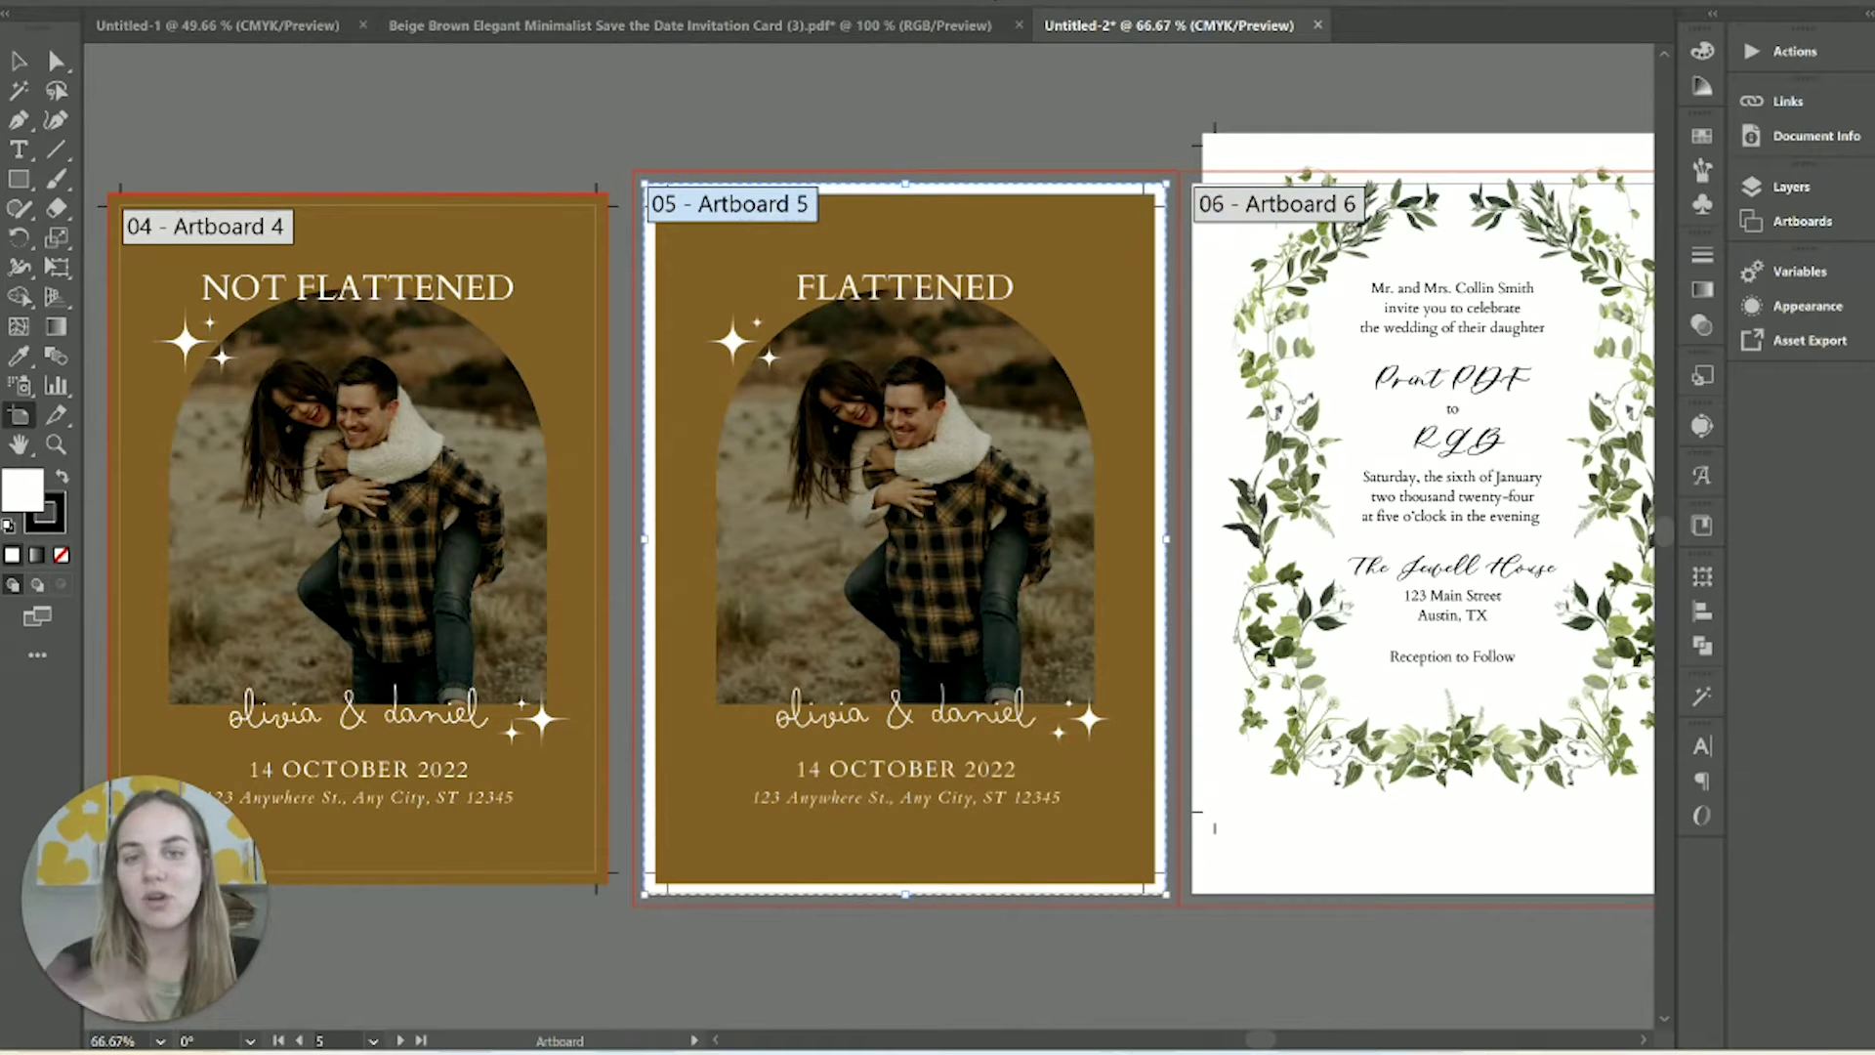
key("ctrl+alt+a")
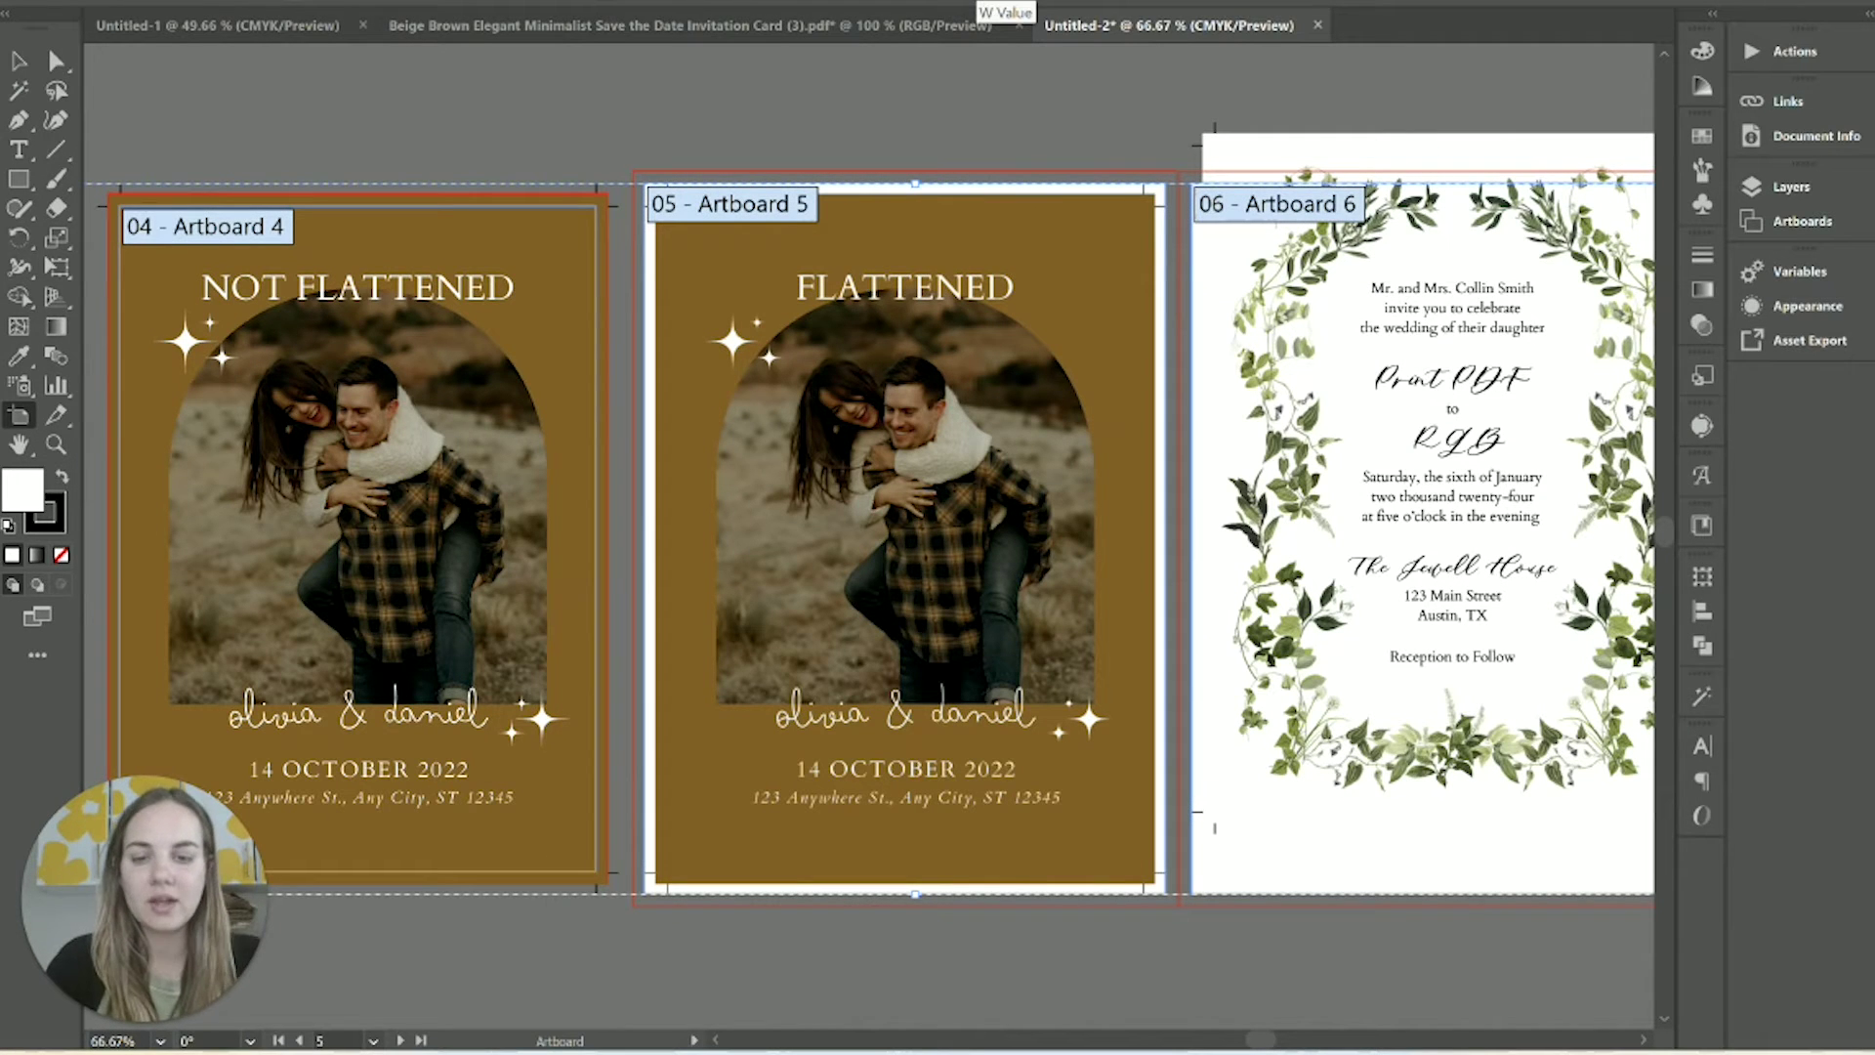
key("Tab")
key("Return")
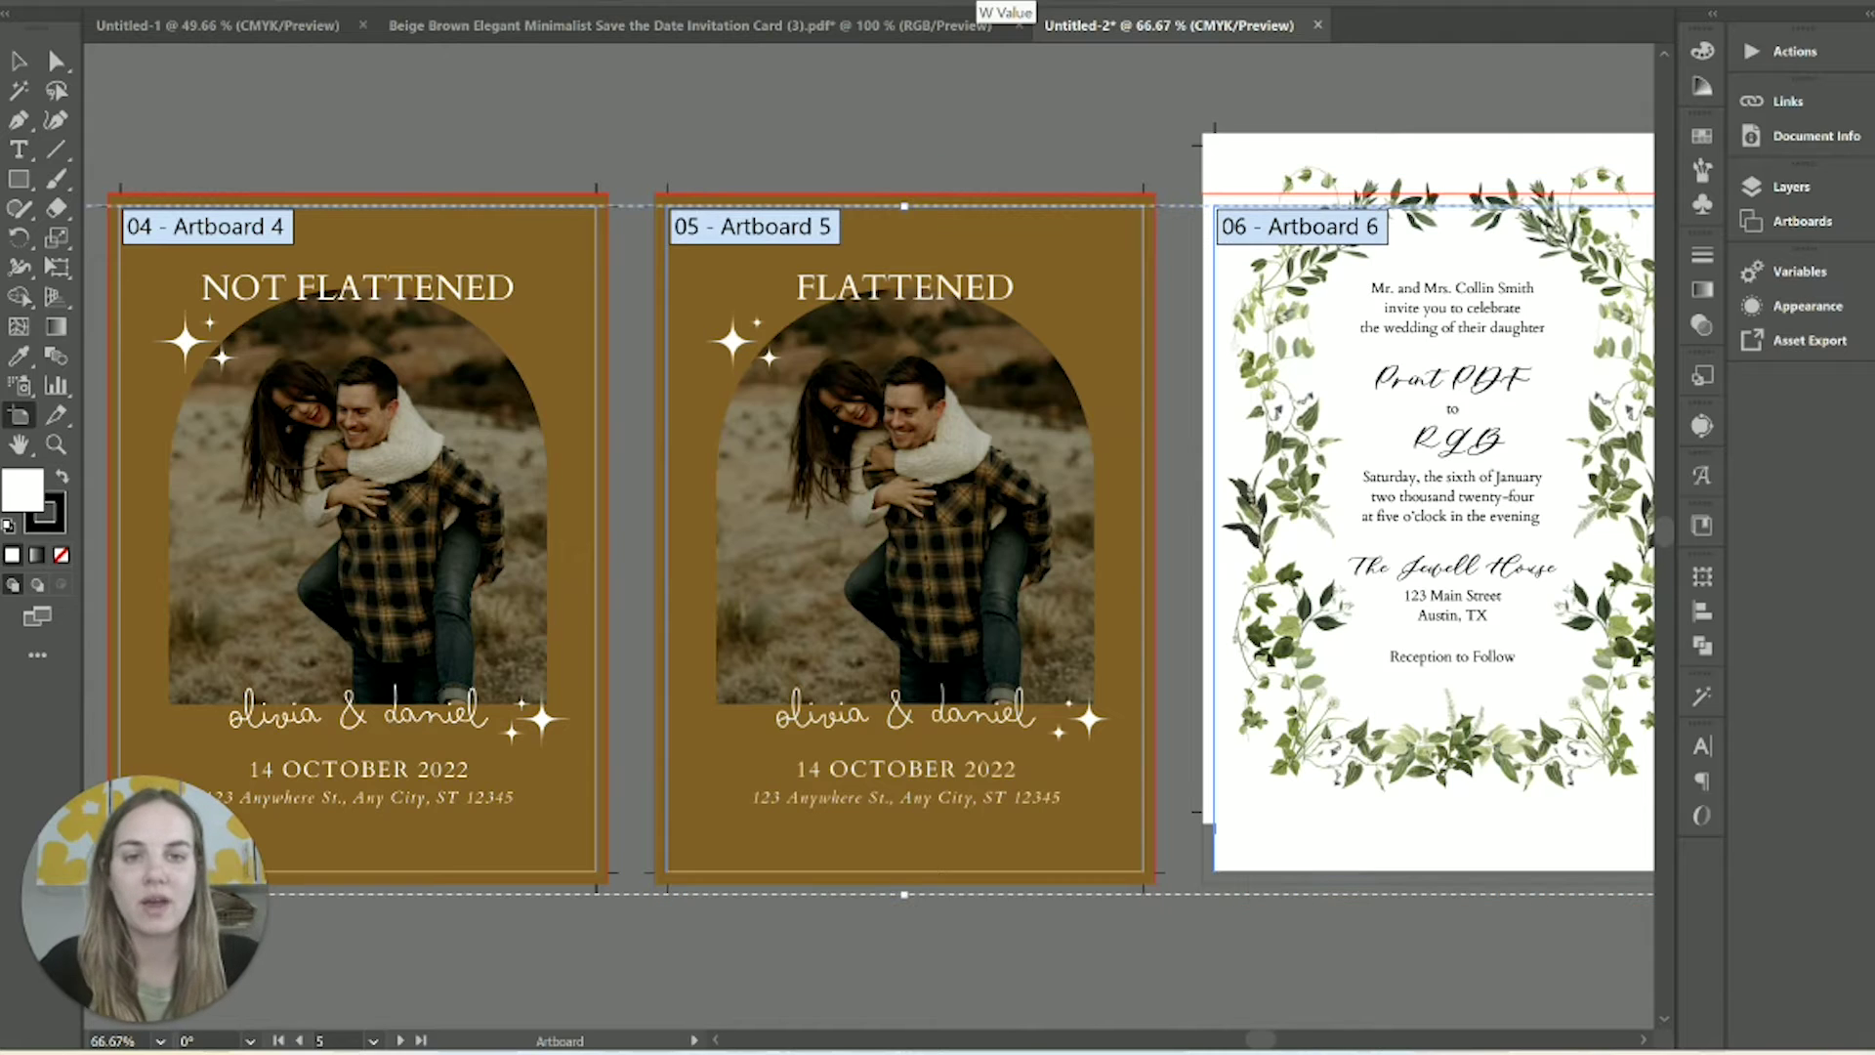
key("v")
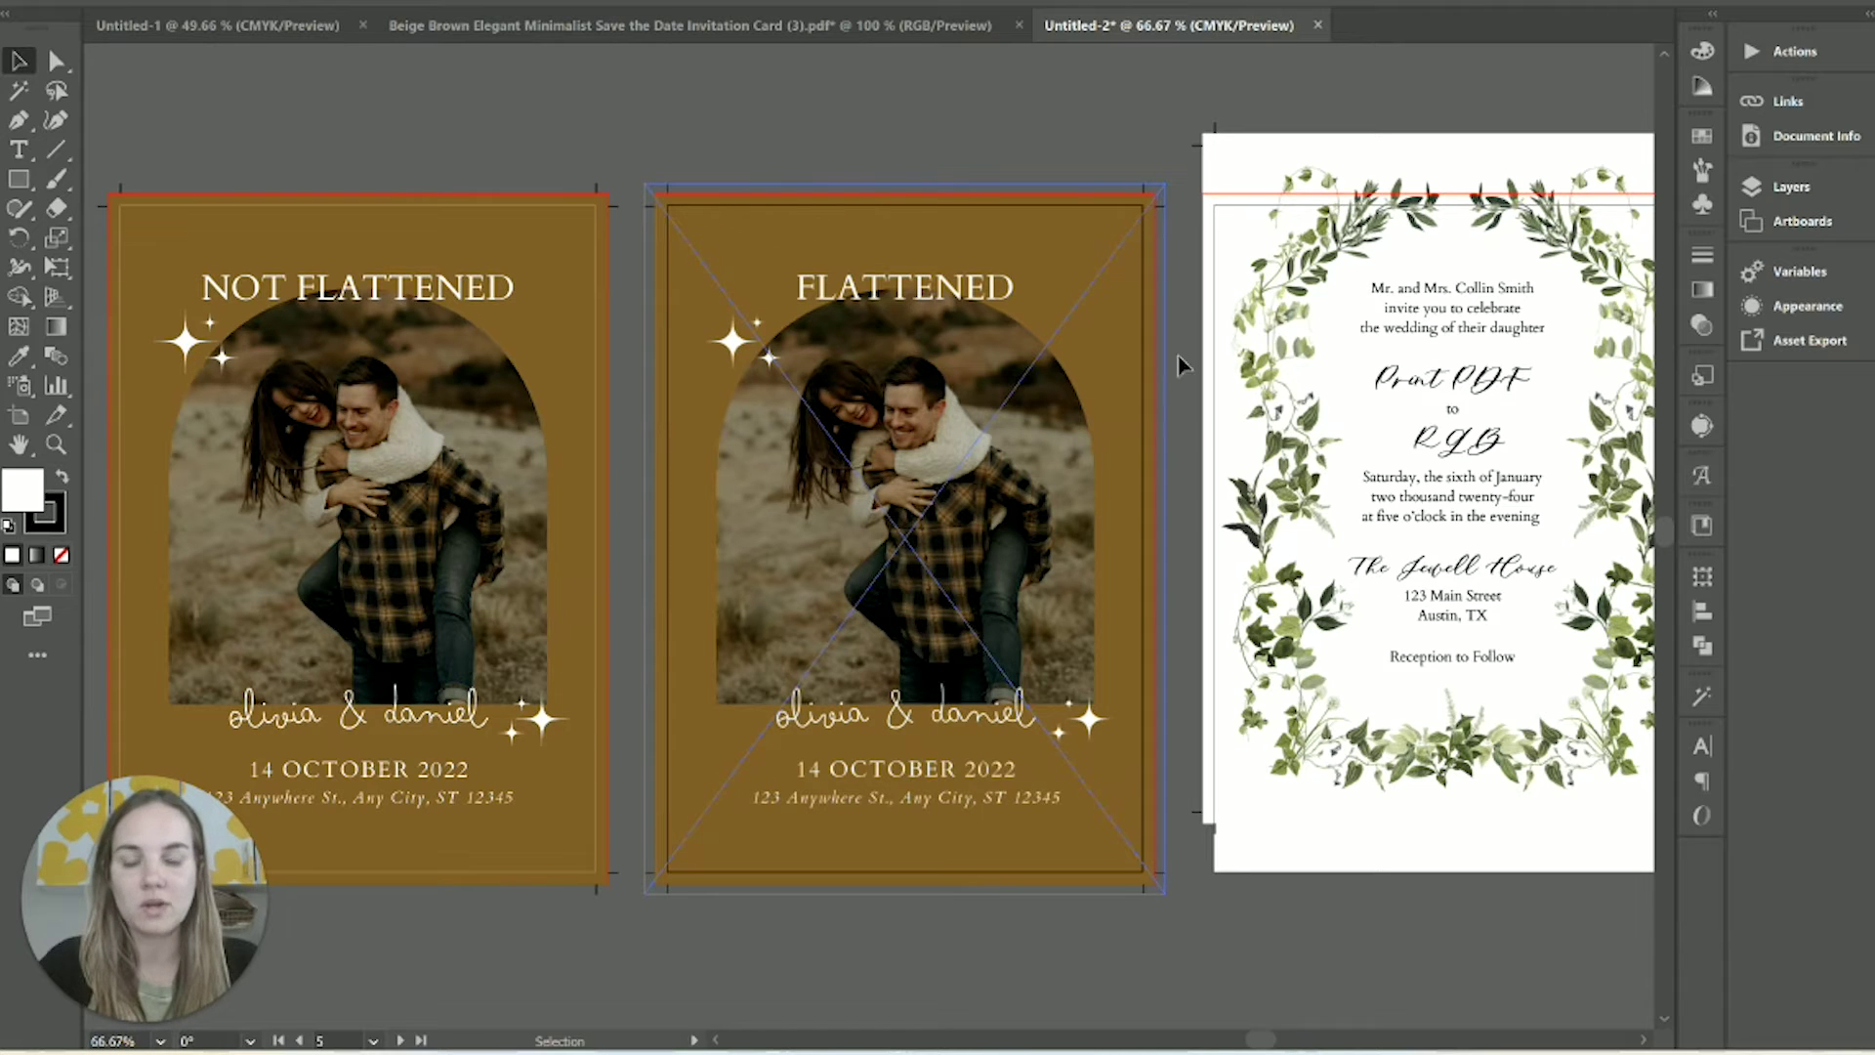
left_click(793, 182)
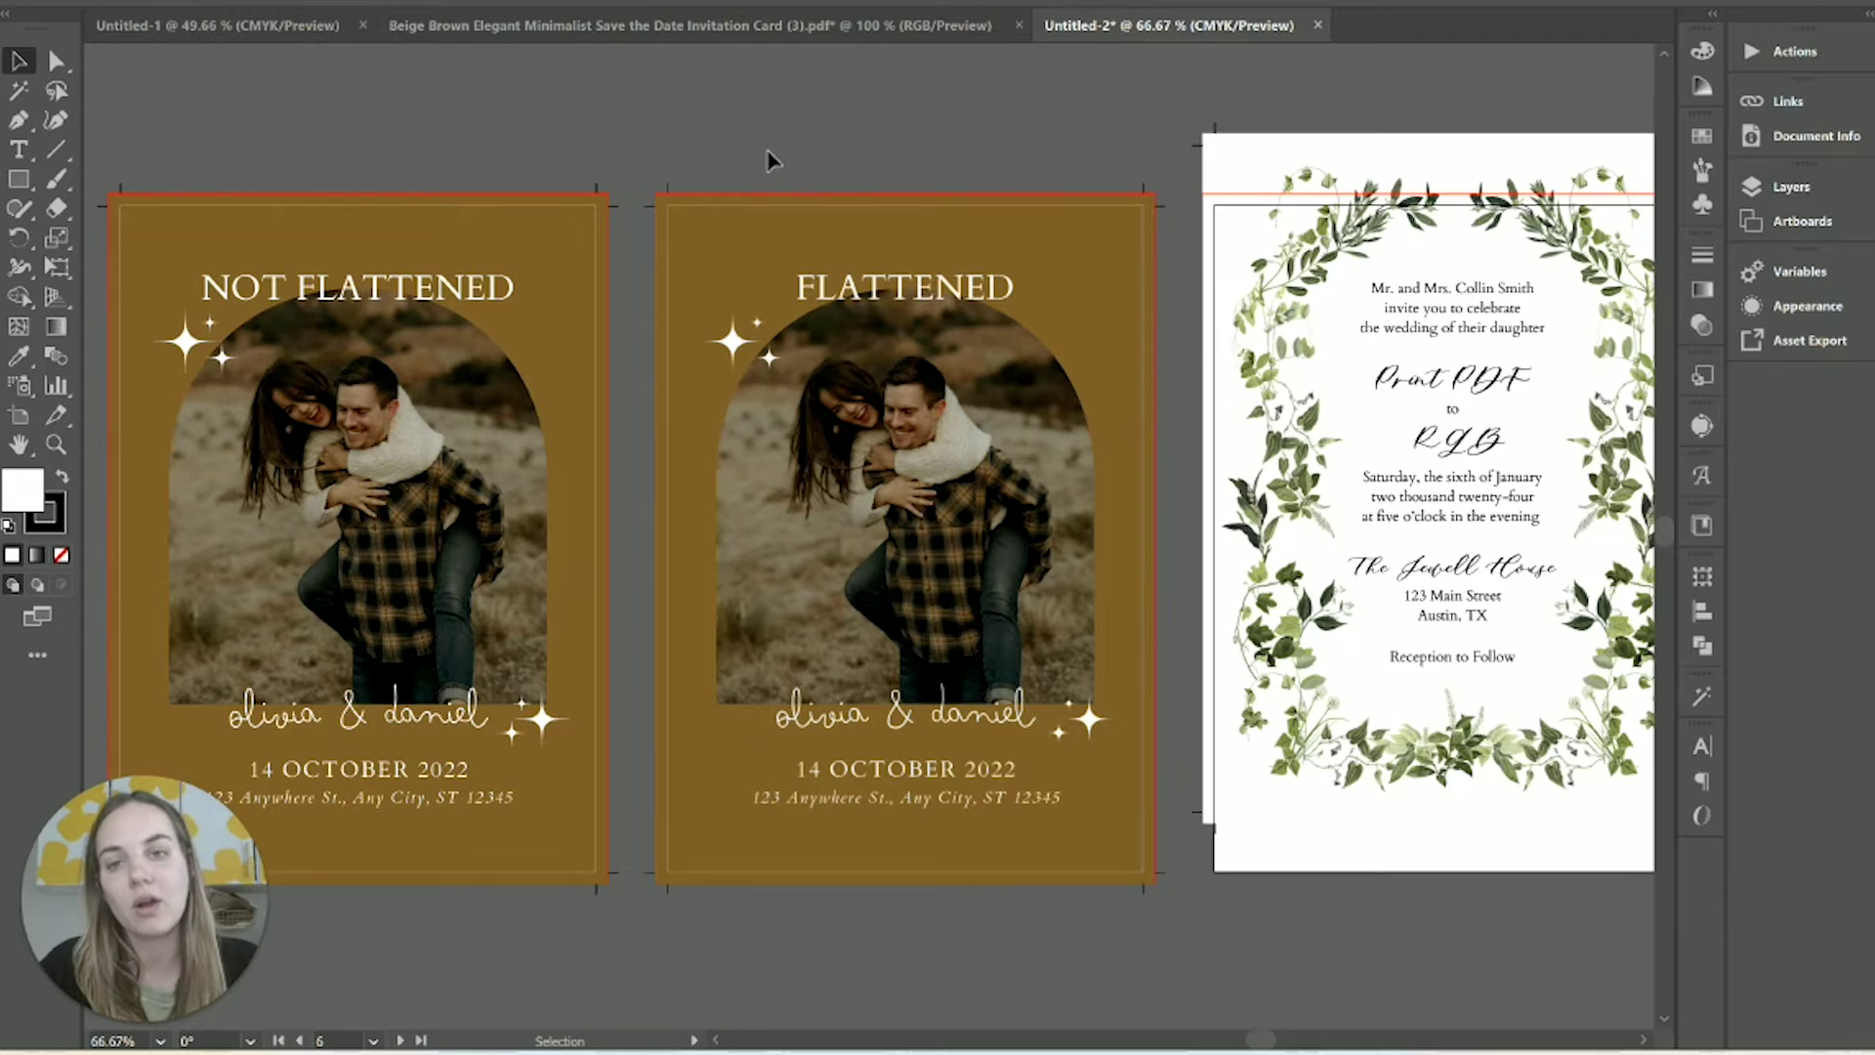
Step: Check the document's bleed values on all four sides in Document Setup
key("alt+f")
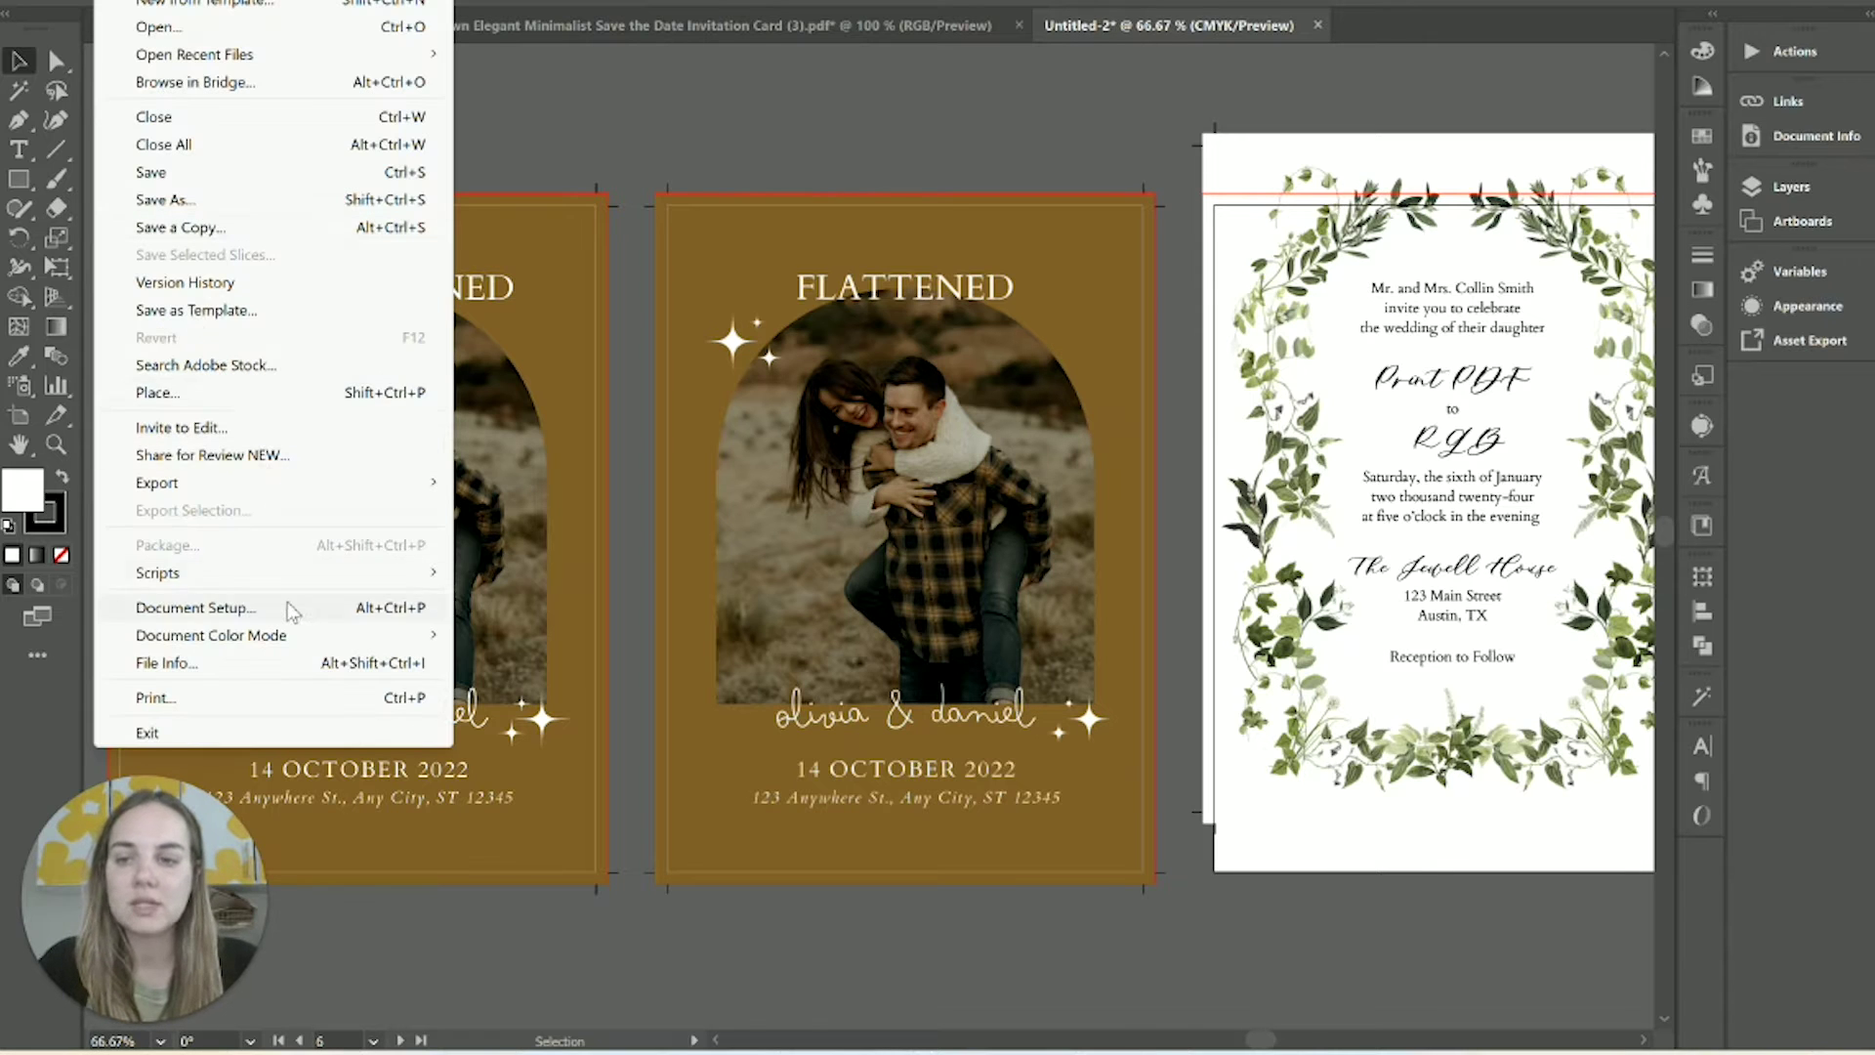
left_click(196, 608)
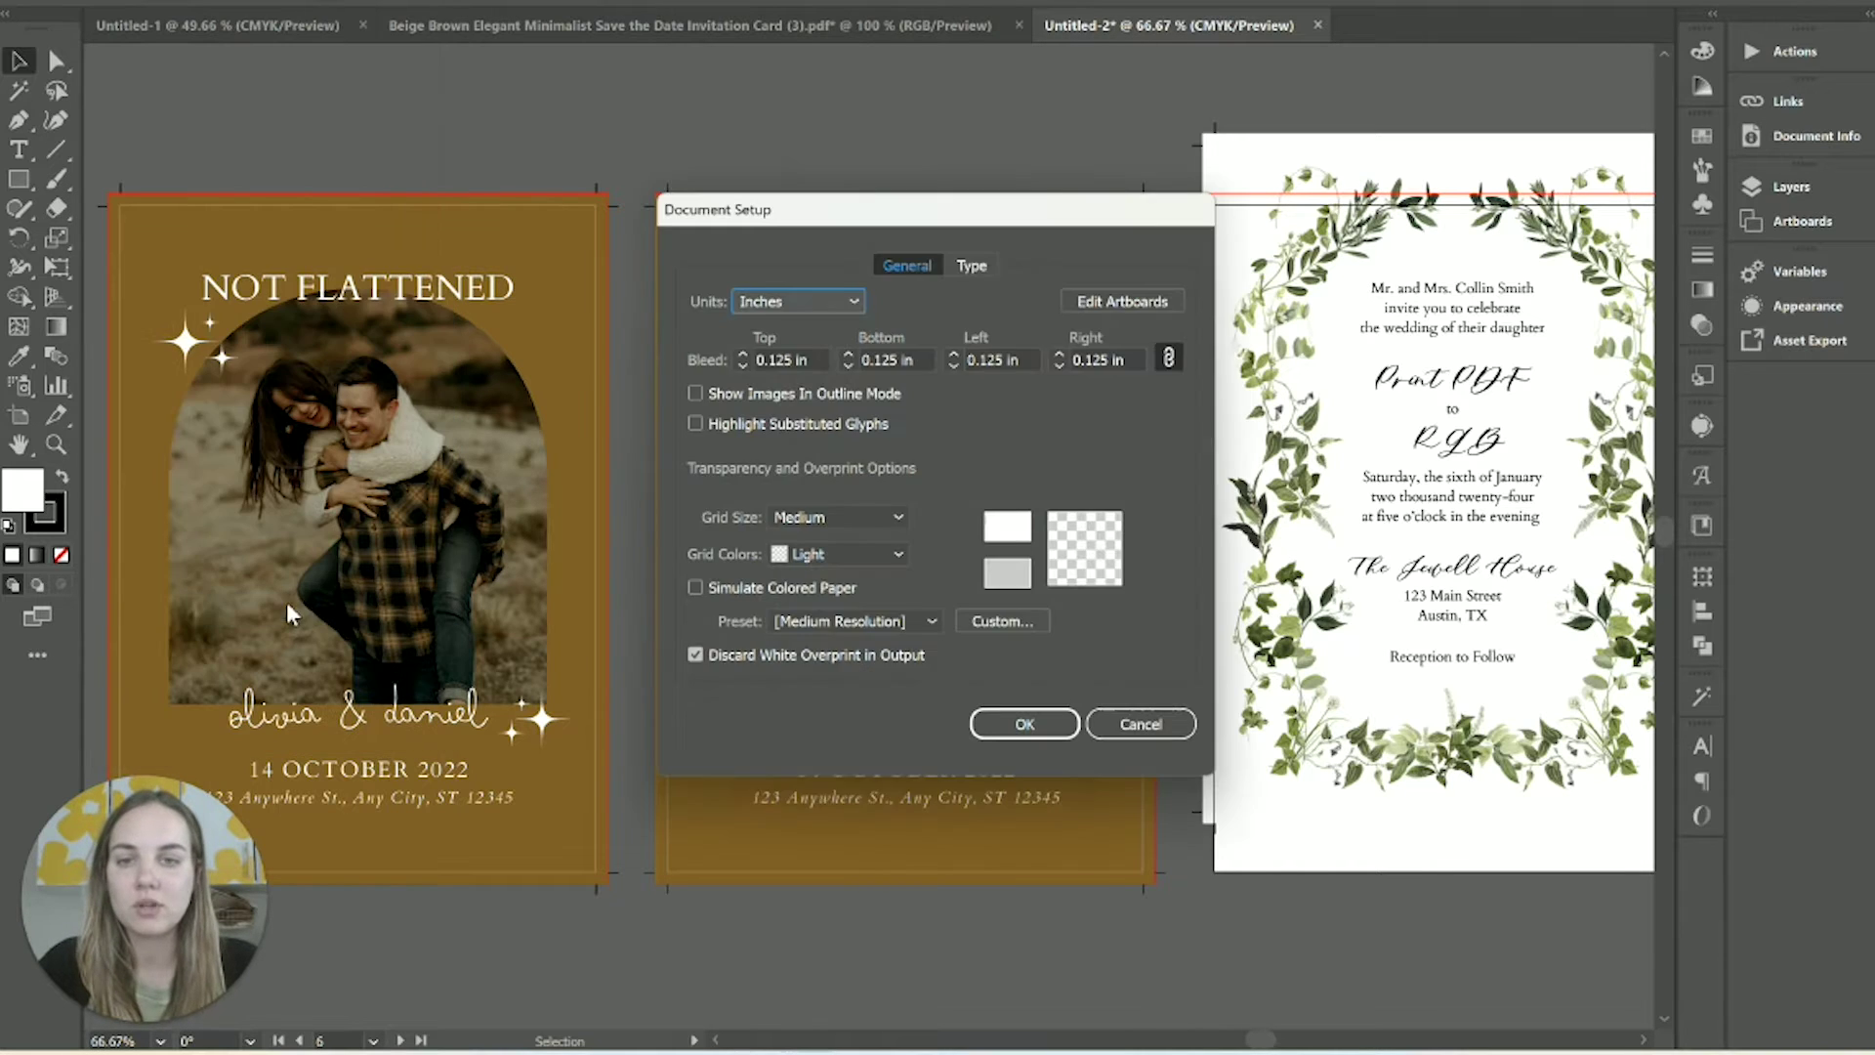
left_click(760, 358)
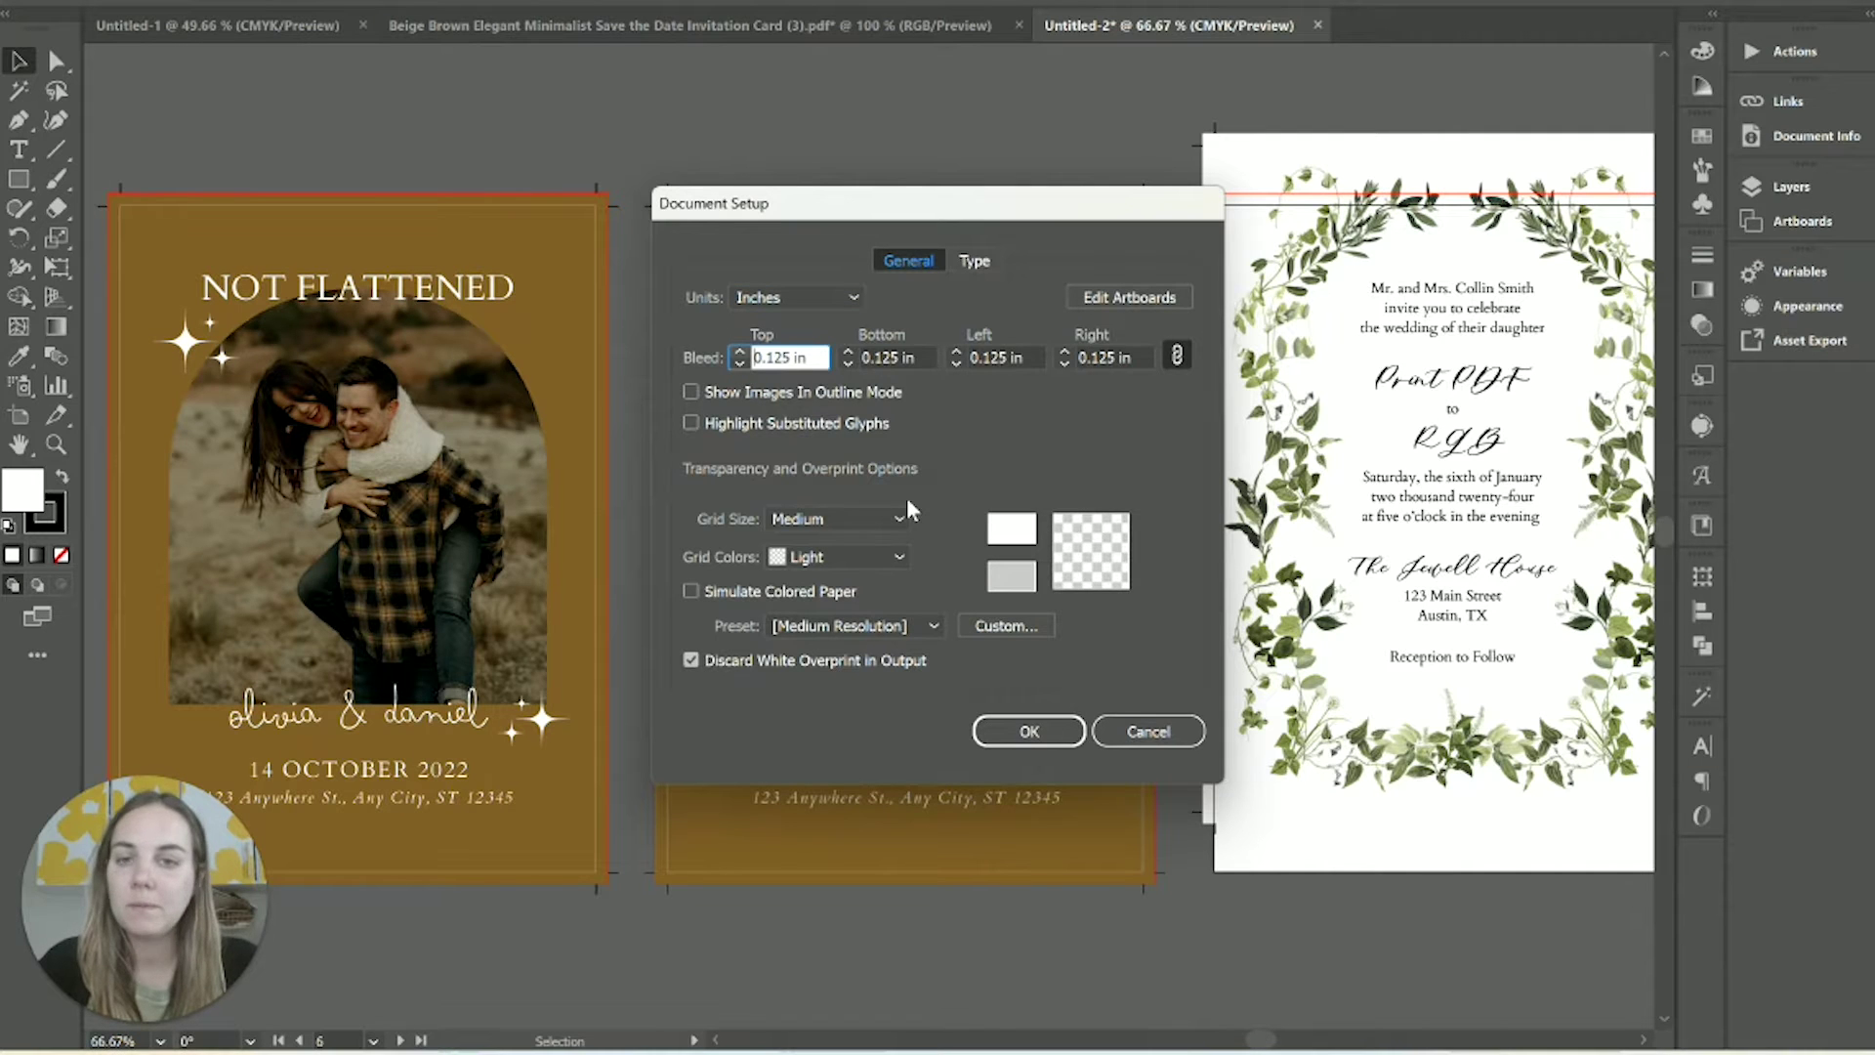
left_click(1059, 745)
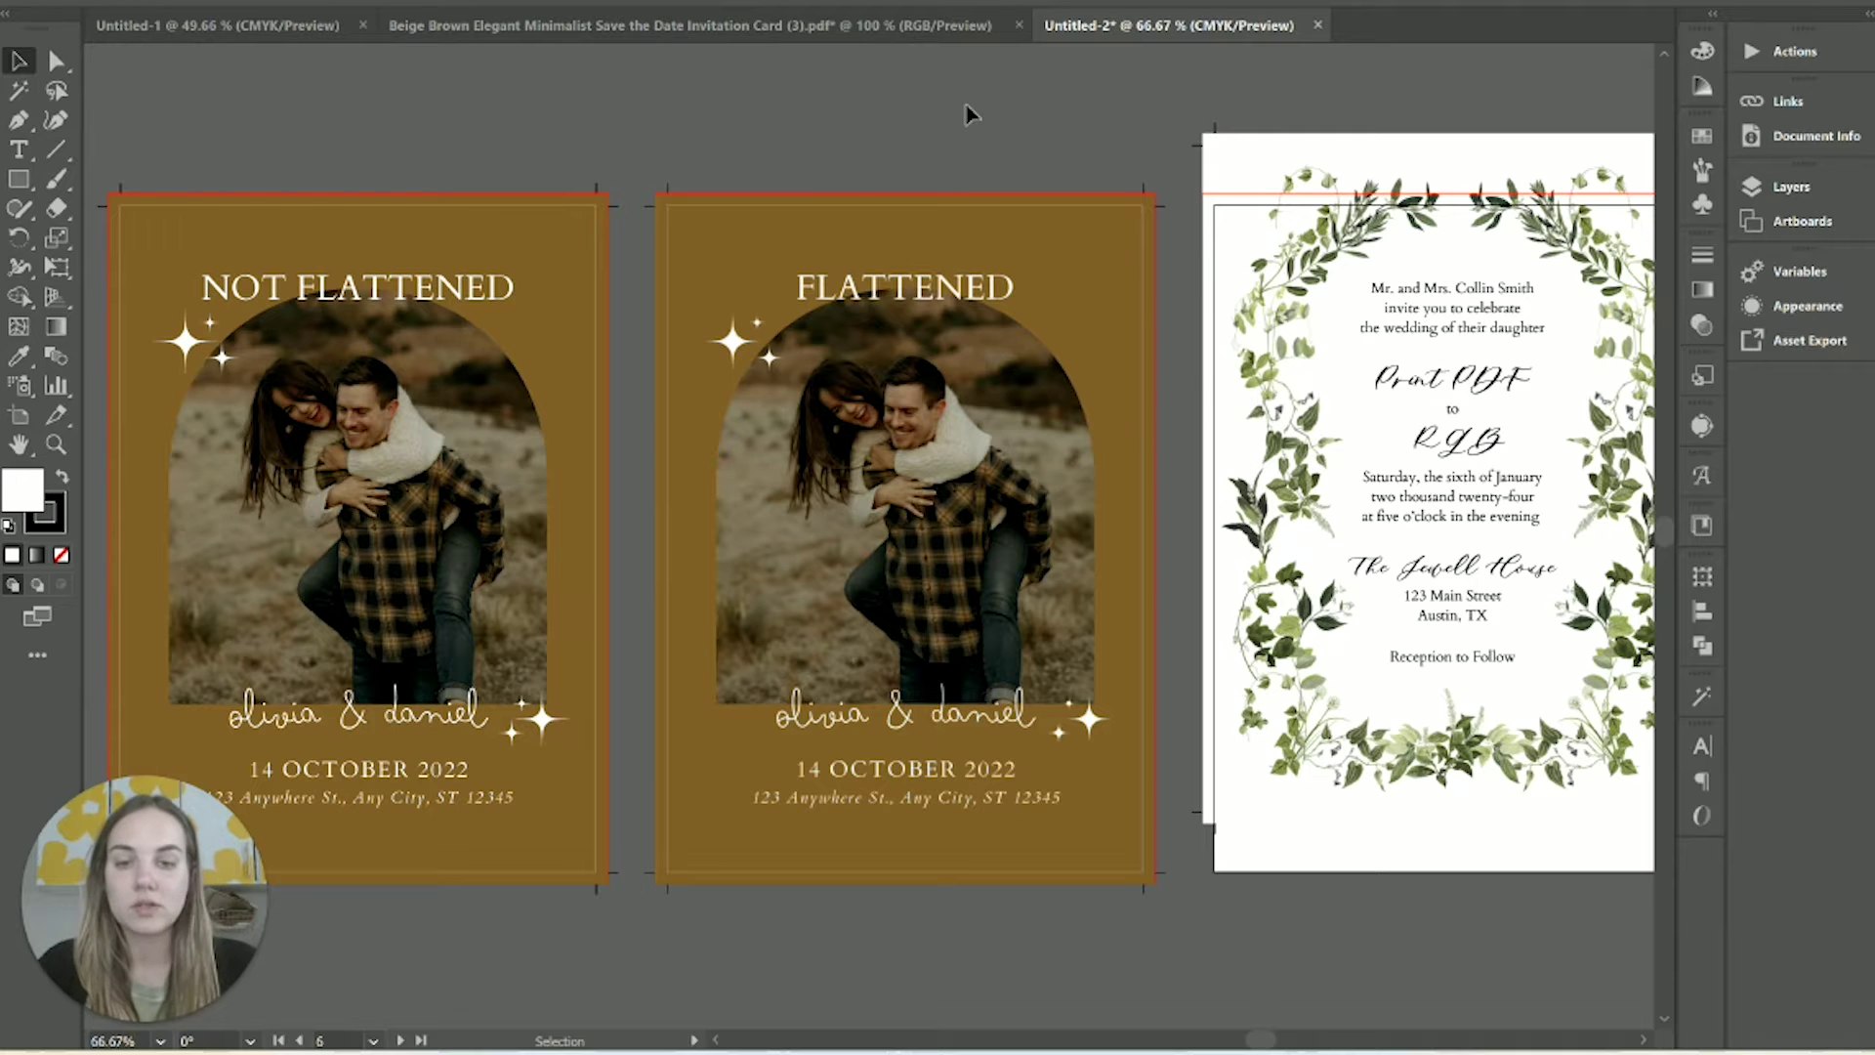
Step: Move the Print PDF to RGB greenery invitation down so its crop marks line up with its artboard
scroll(657, 381, "left", 3)
left_click(656, 383)
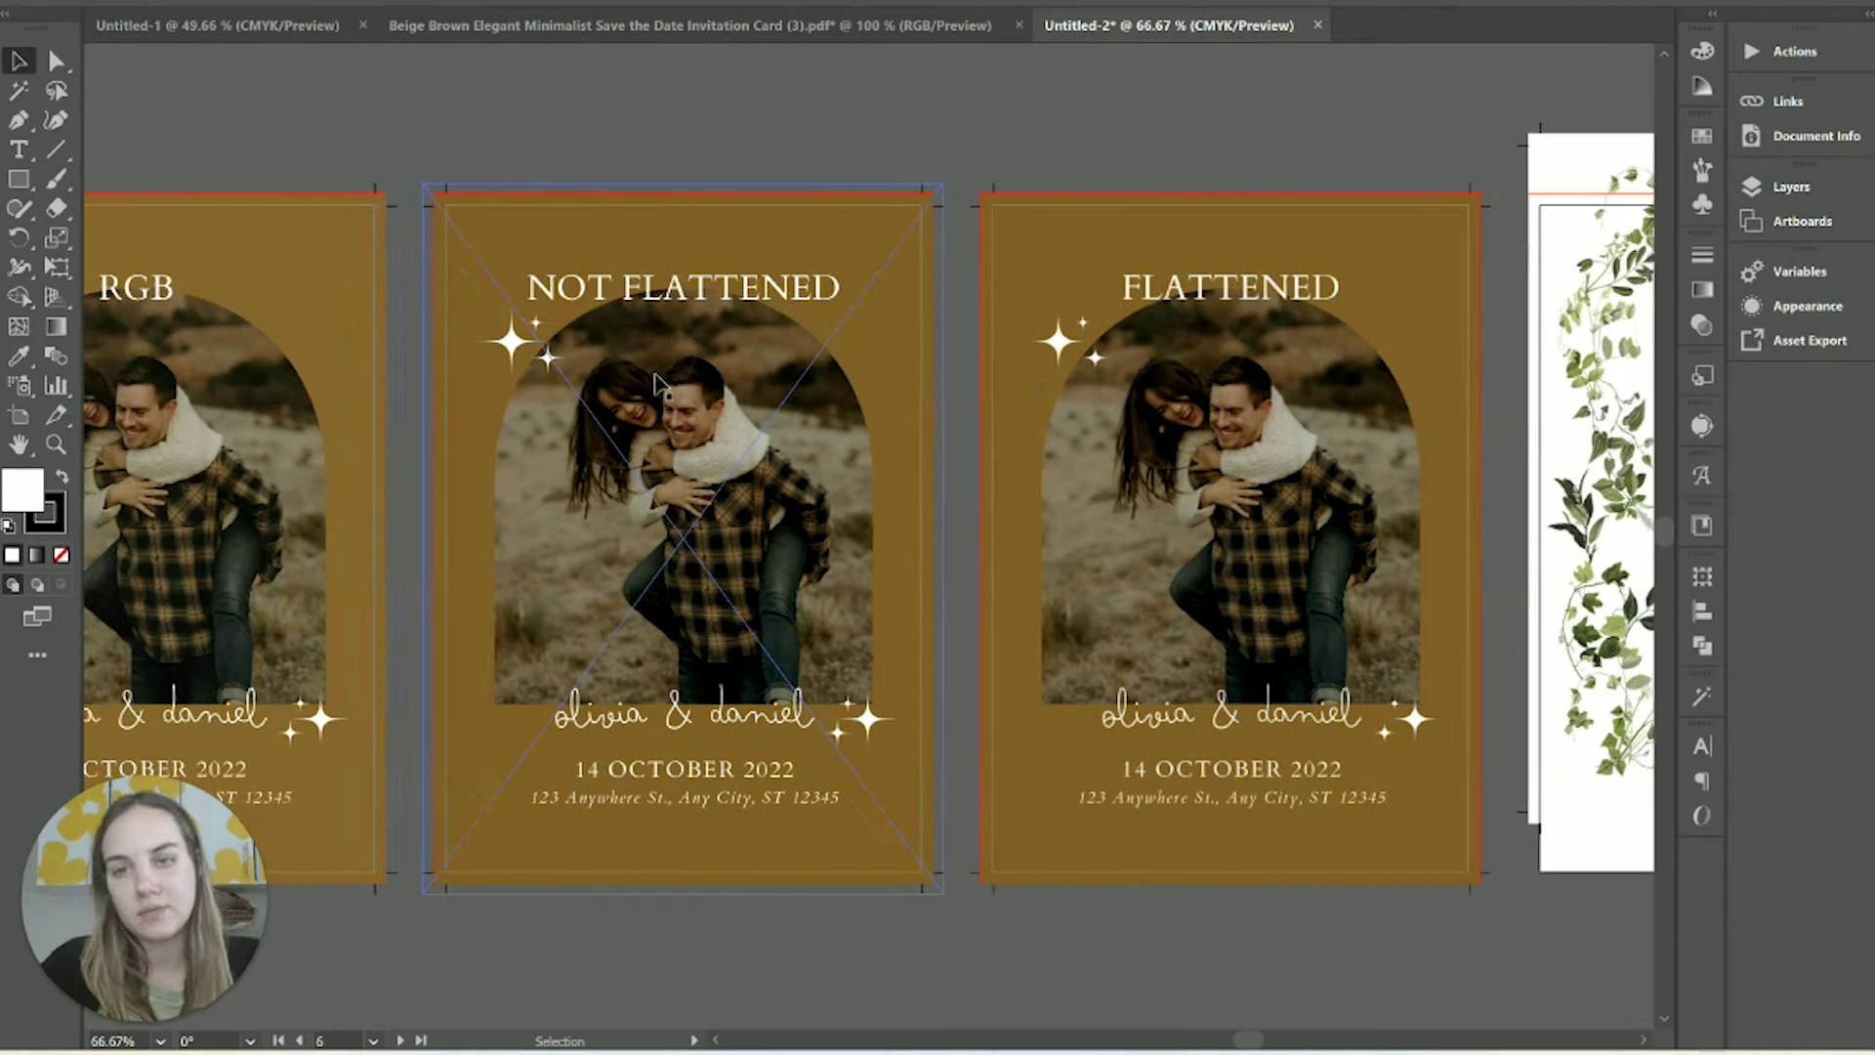
scroll(656, 383, "left", 5)
left_click(396, 314)
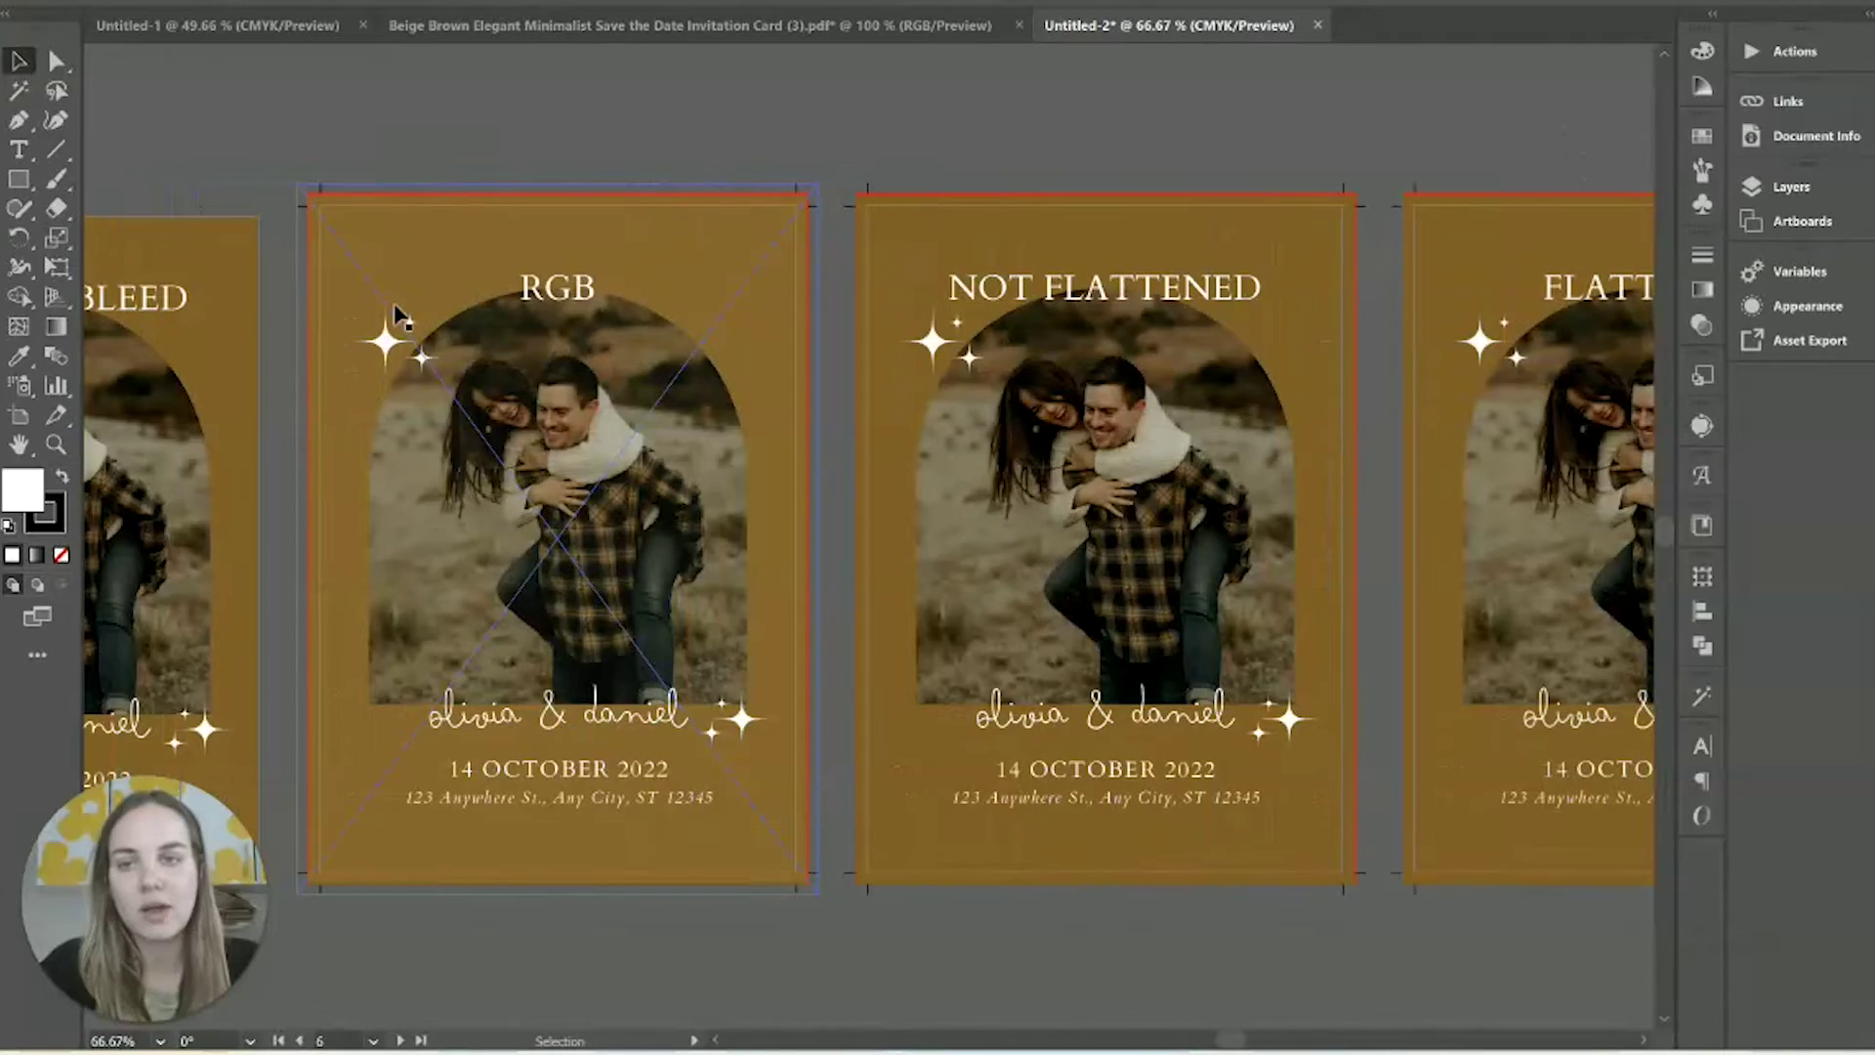
scroll(519, 406, "right", 10)
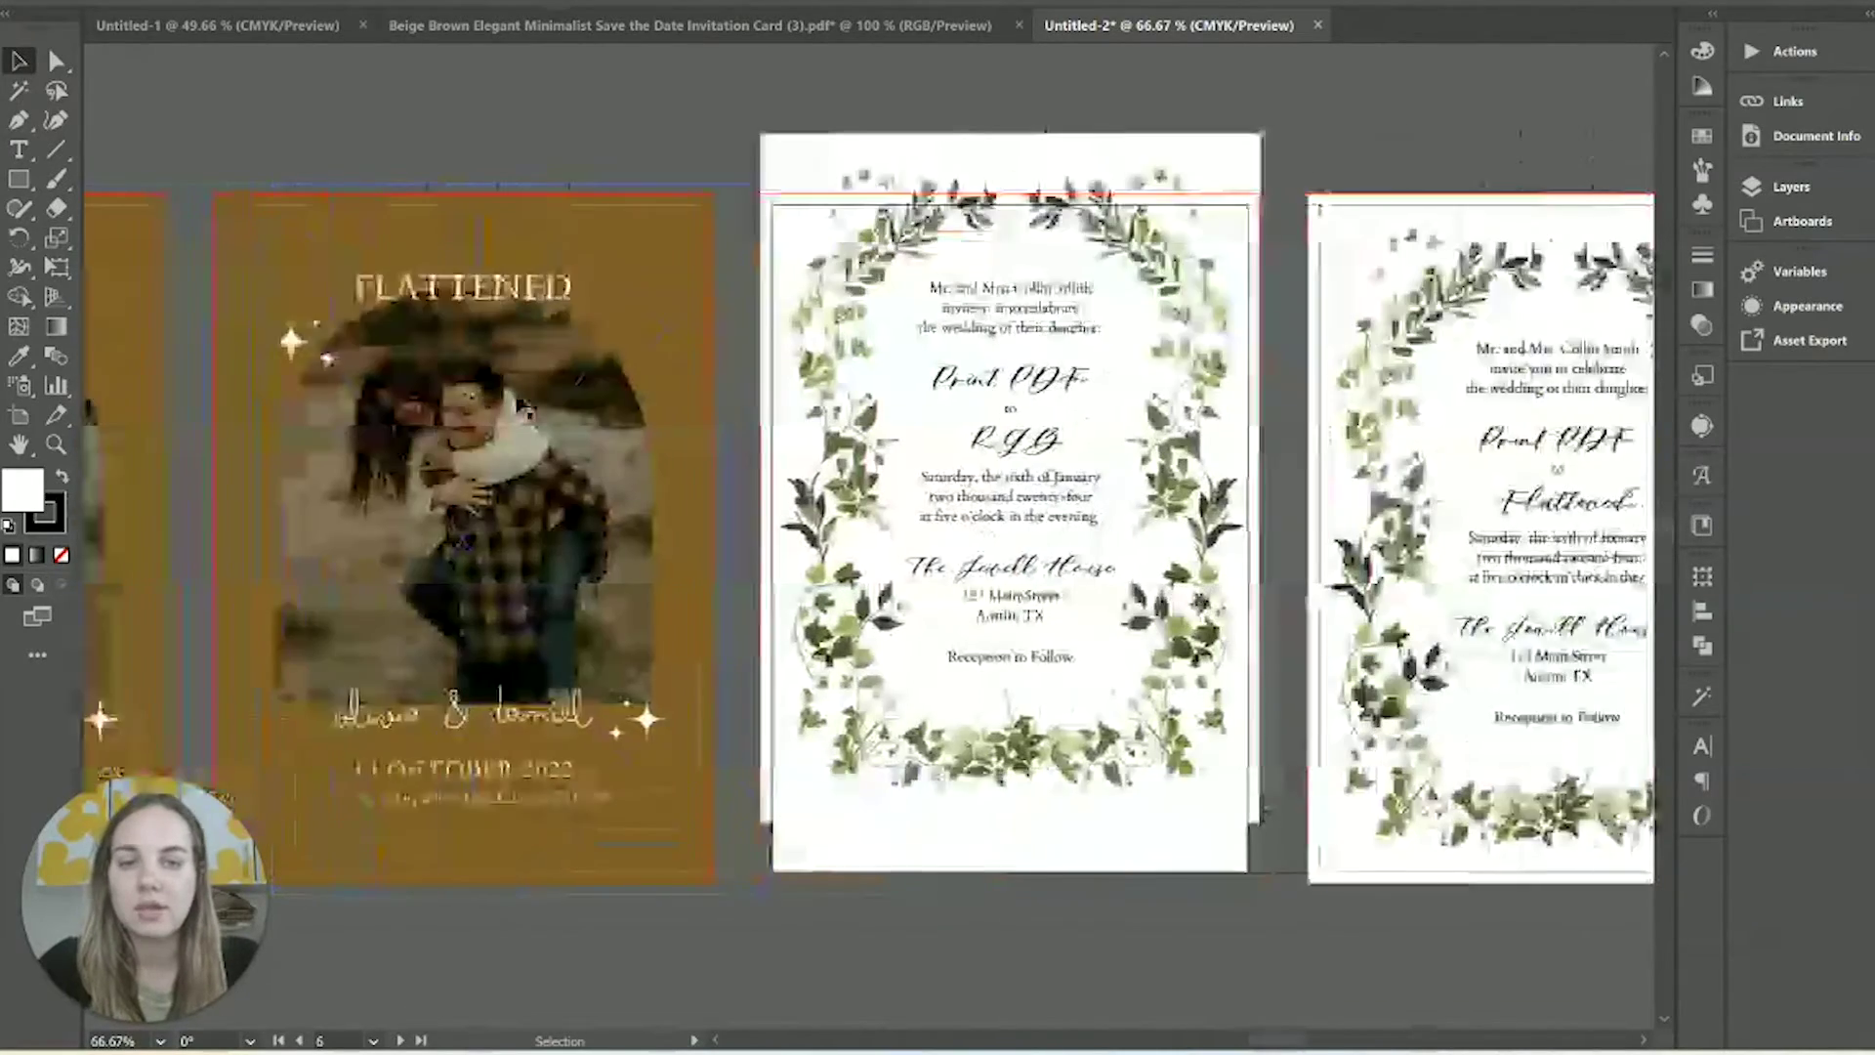
scroll(868, 477, "right", 2)
left_click(868, 478)
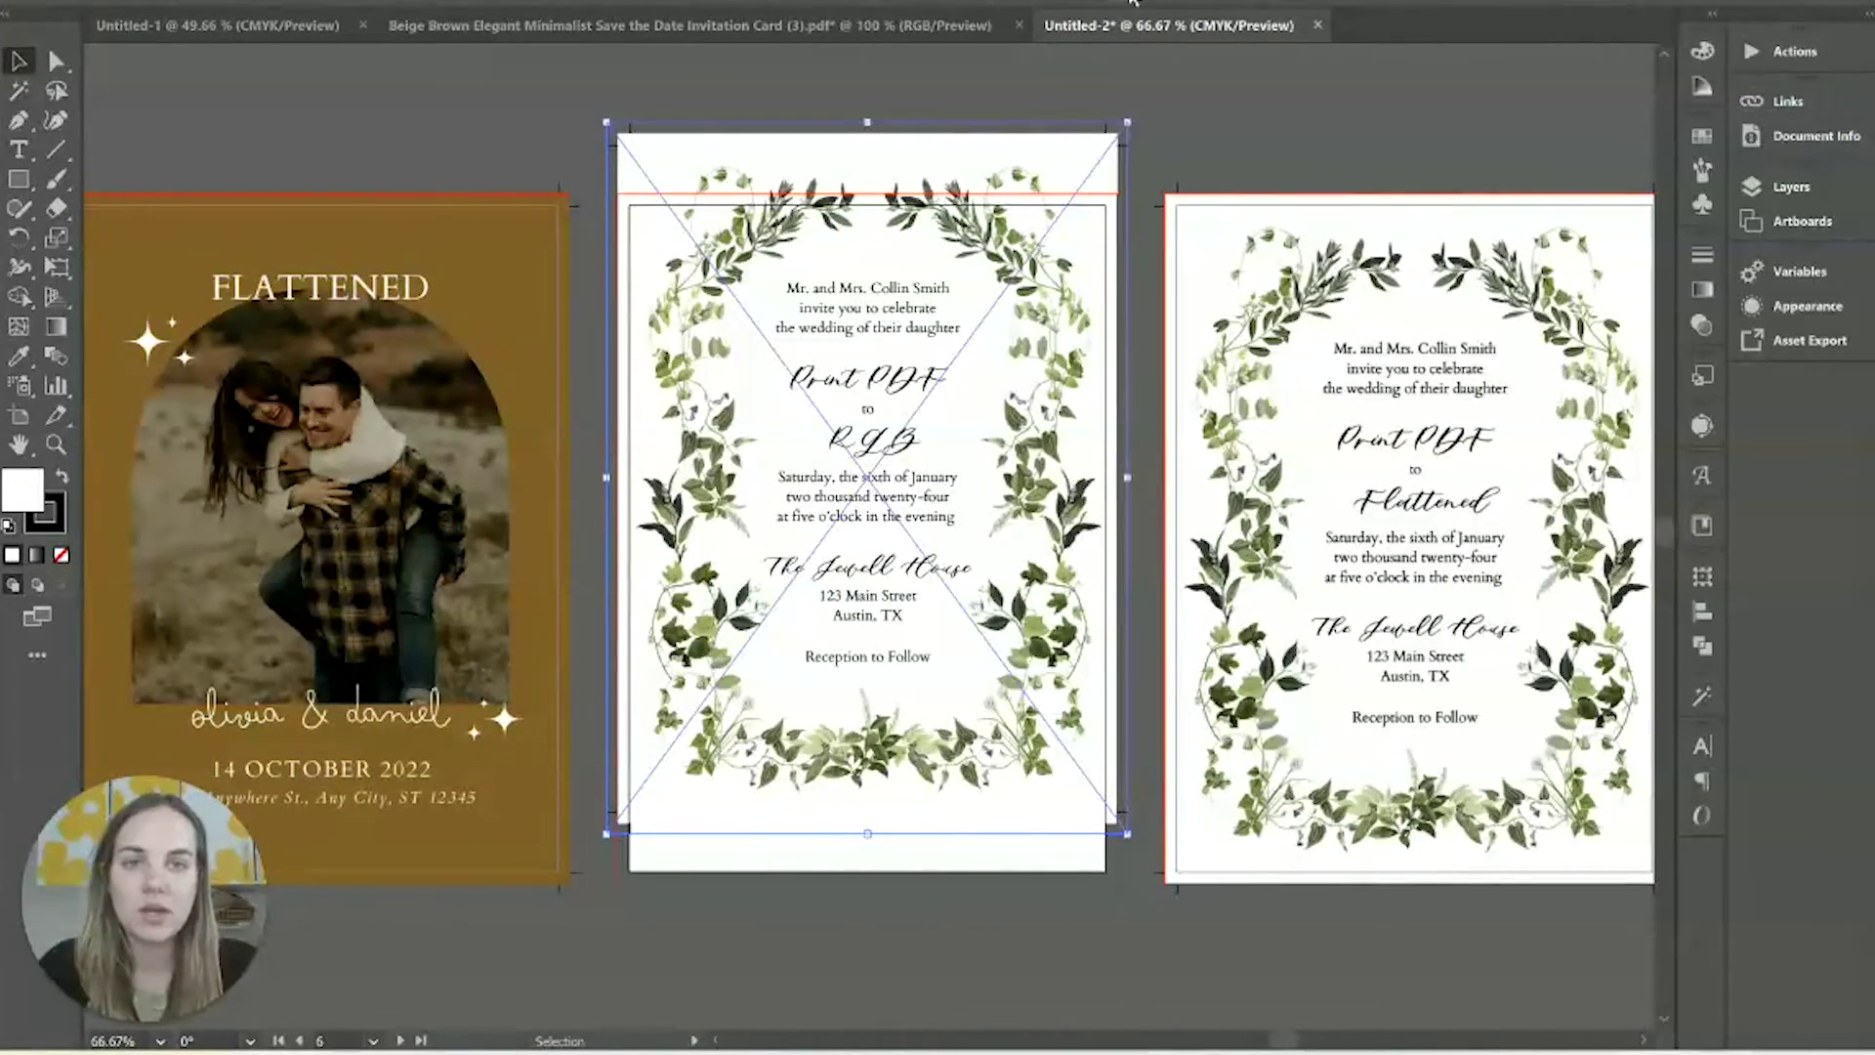
left_click_drag(867, 478, 867, 538)
Step: Review the resized artboards across all greenery and brown photo cards, comparing how each export fills the trim and bleed guides
scroll(989, 259, "right", 8)
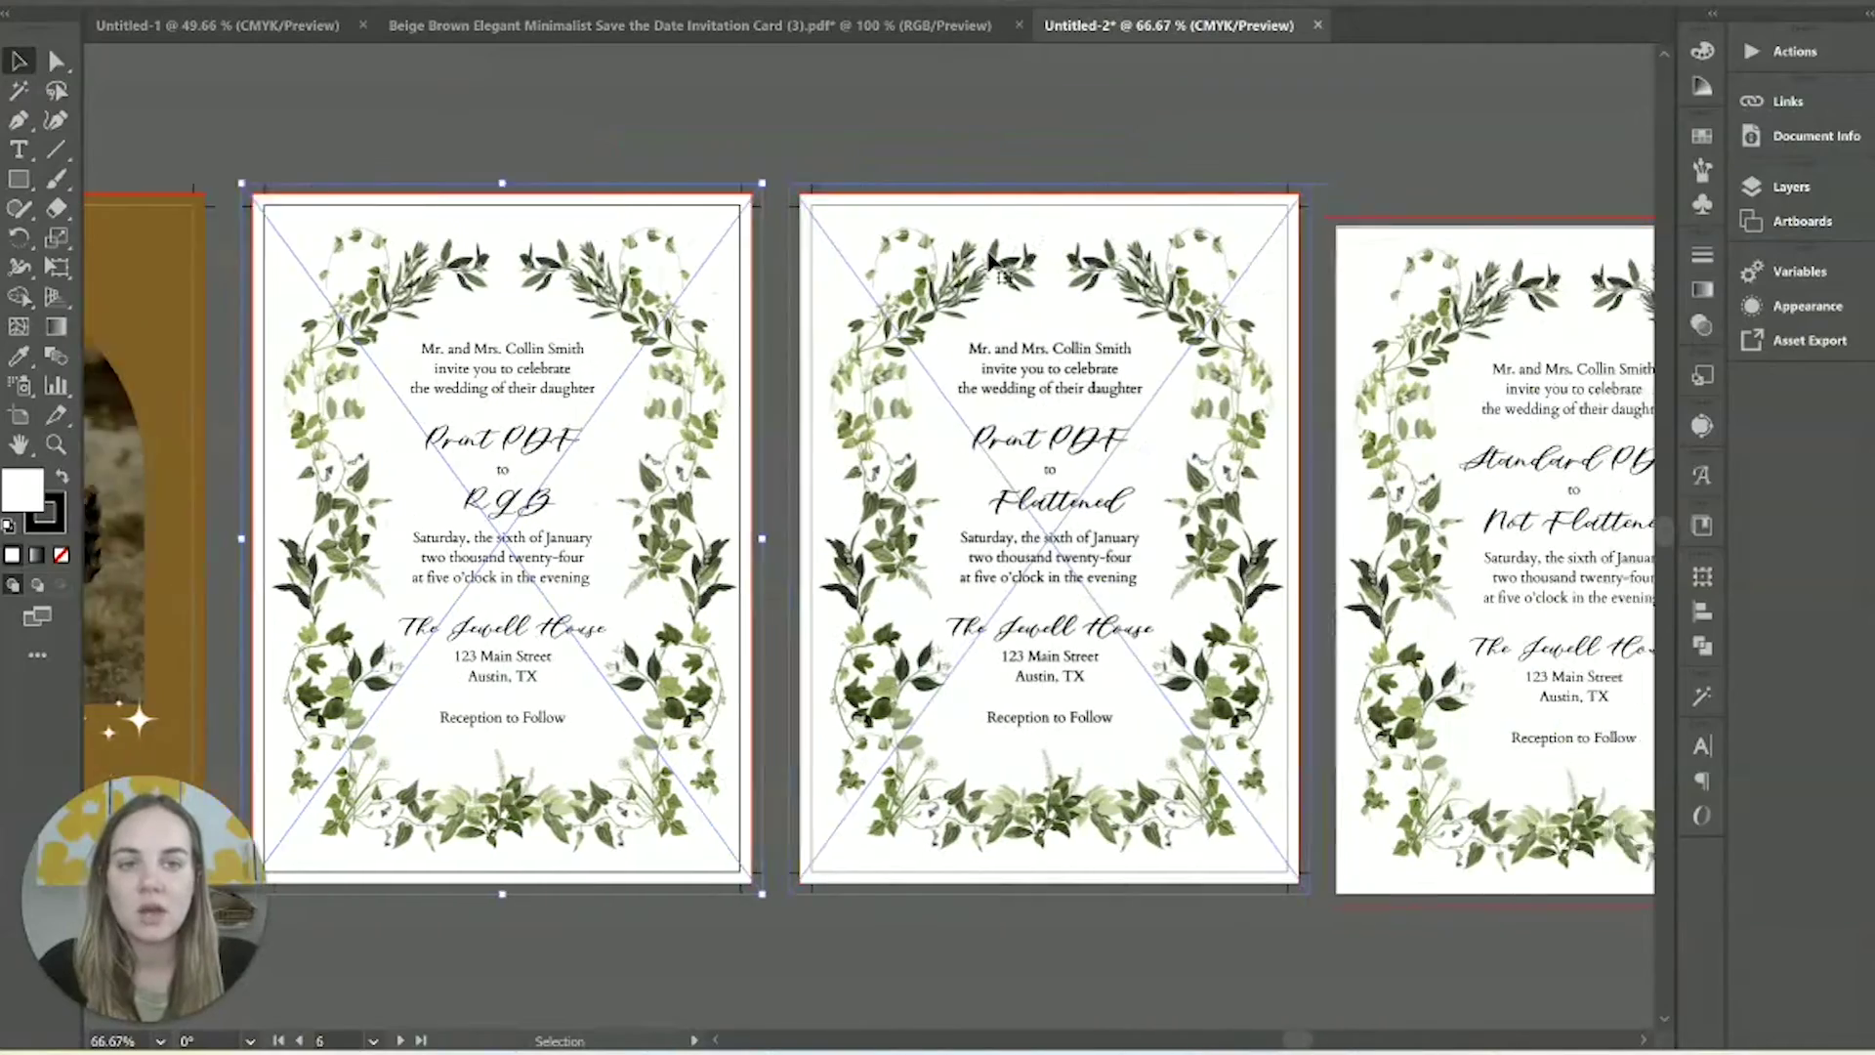
scroll(988, 259, "right", 6)
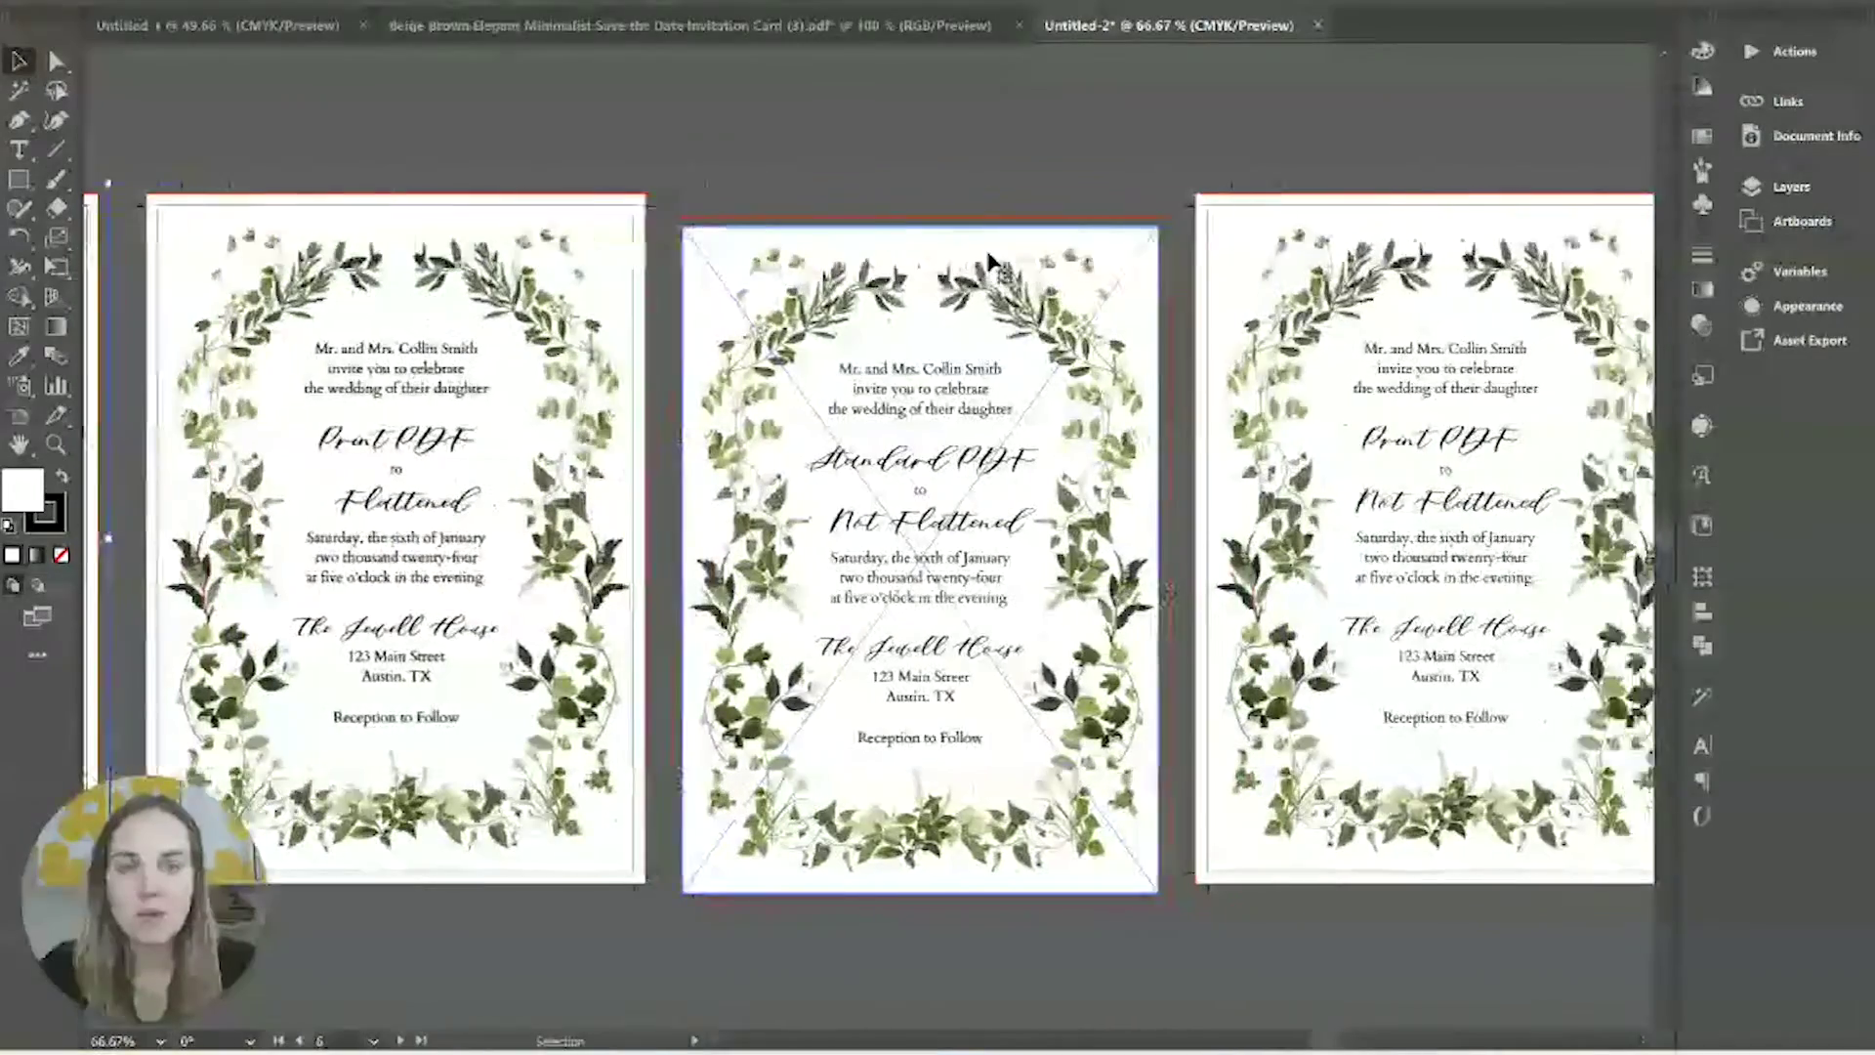
scroll(1541, 241, "left", 1)
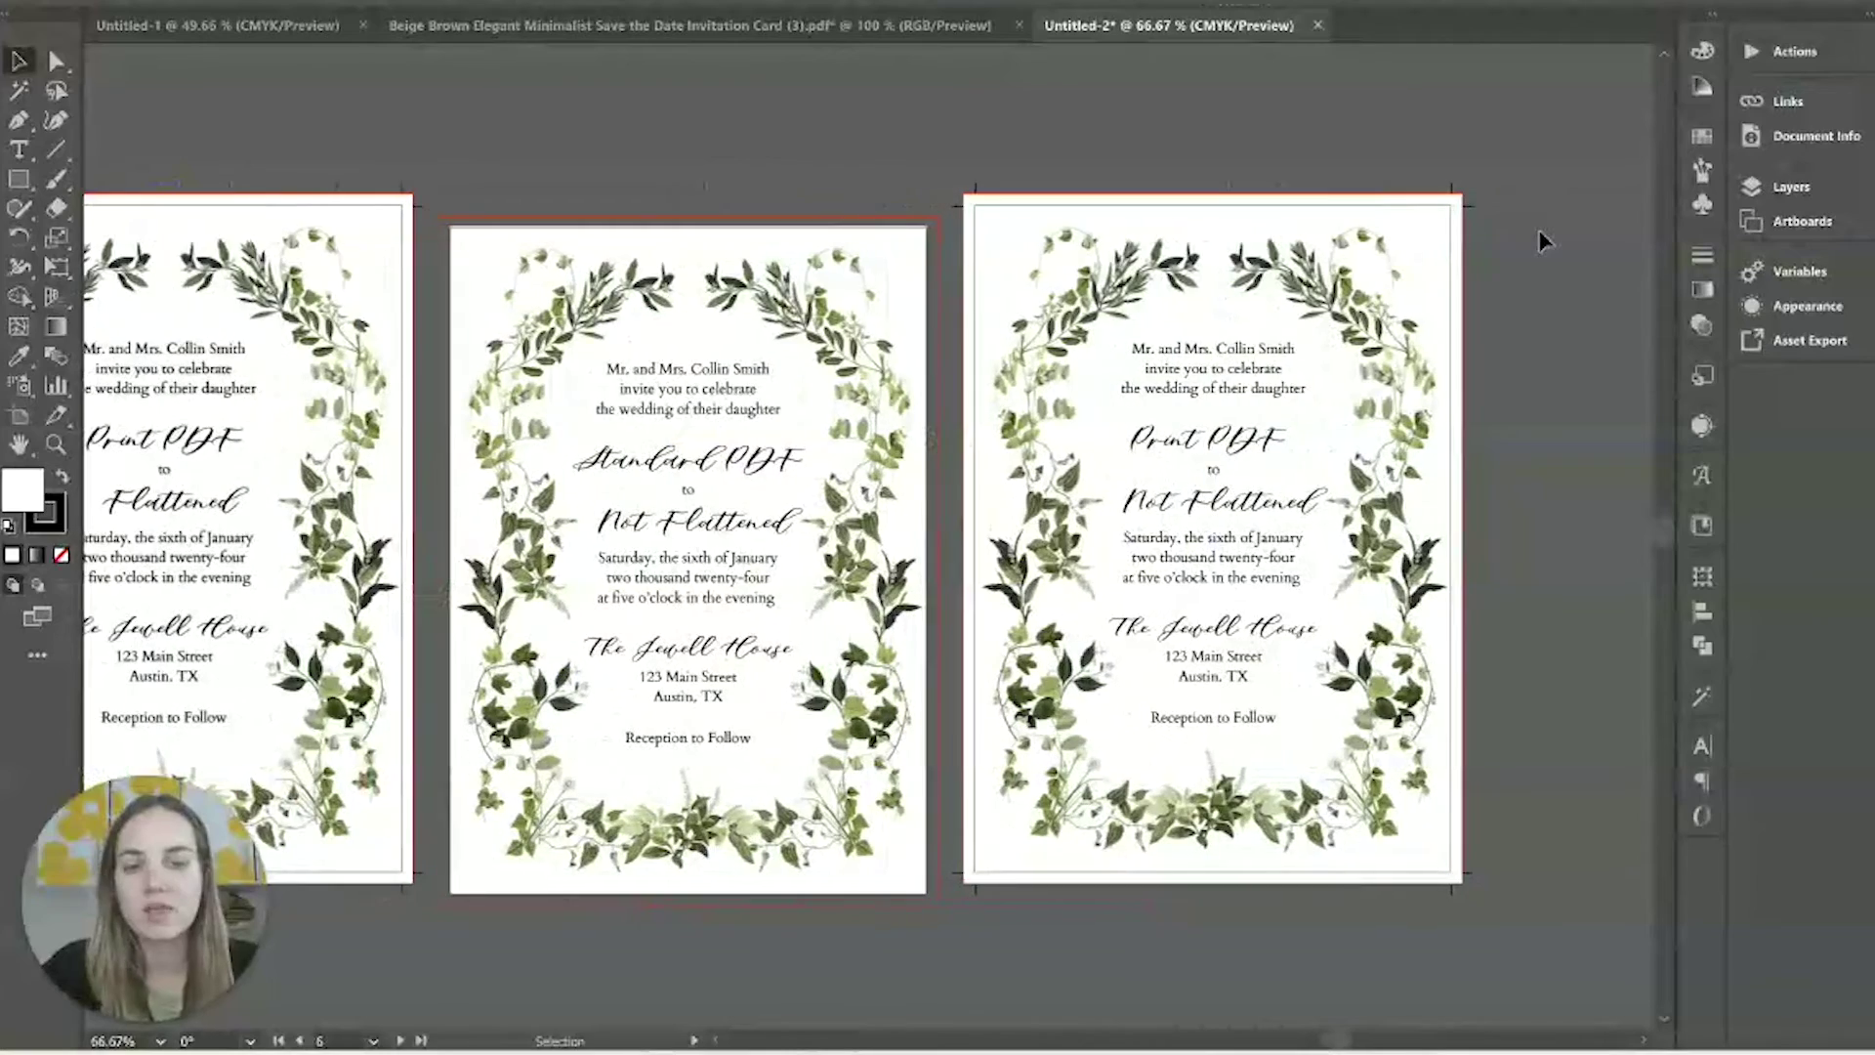
key("ctrl+minus")
scroll(1541, 241, "left", 4)
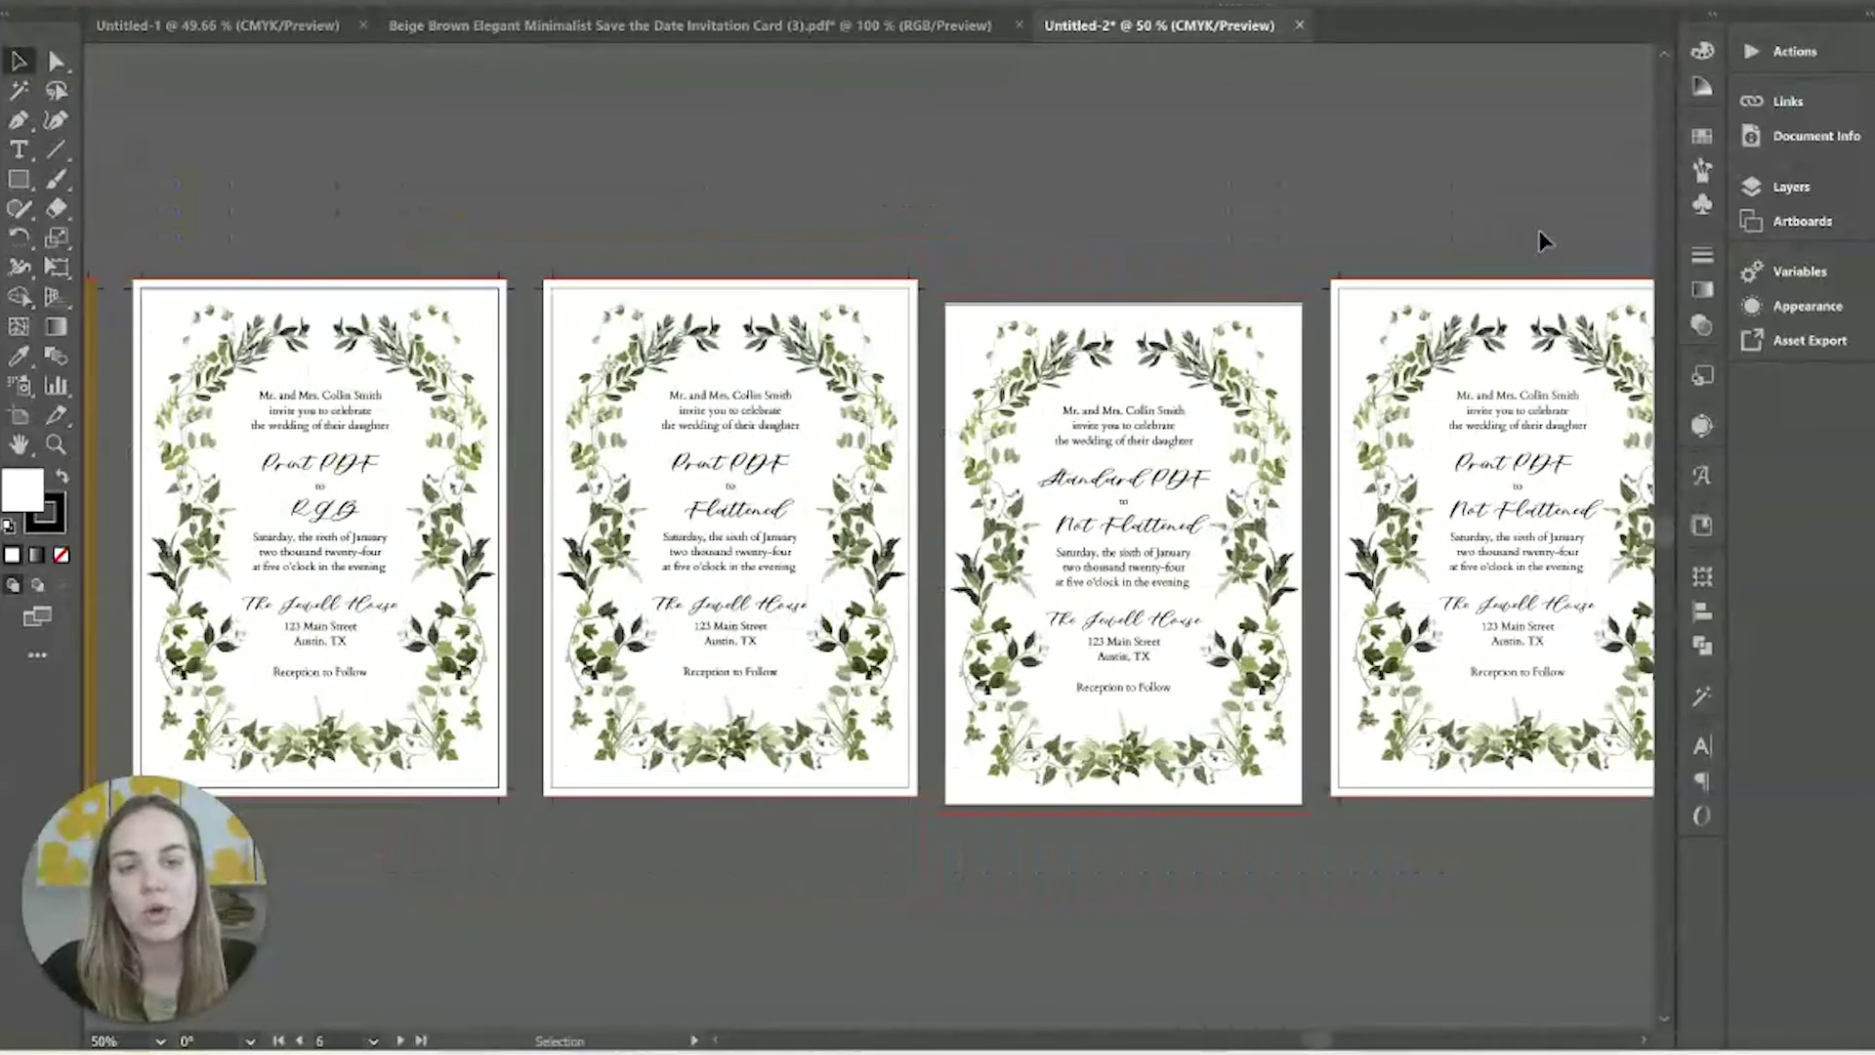
scroll(1541, 241, "left", 15)
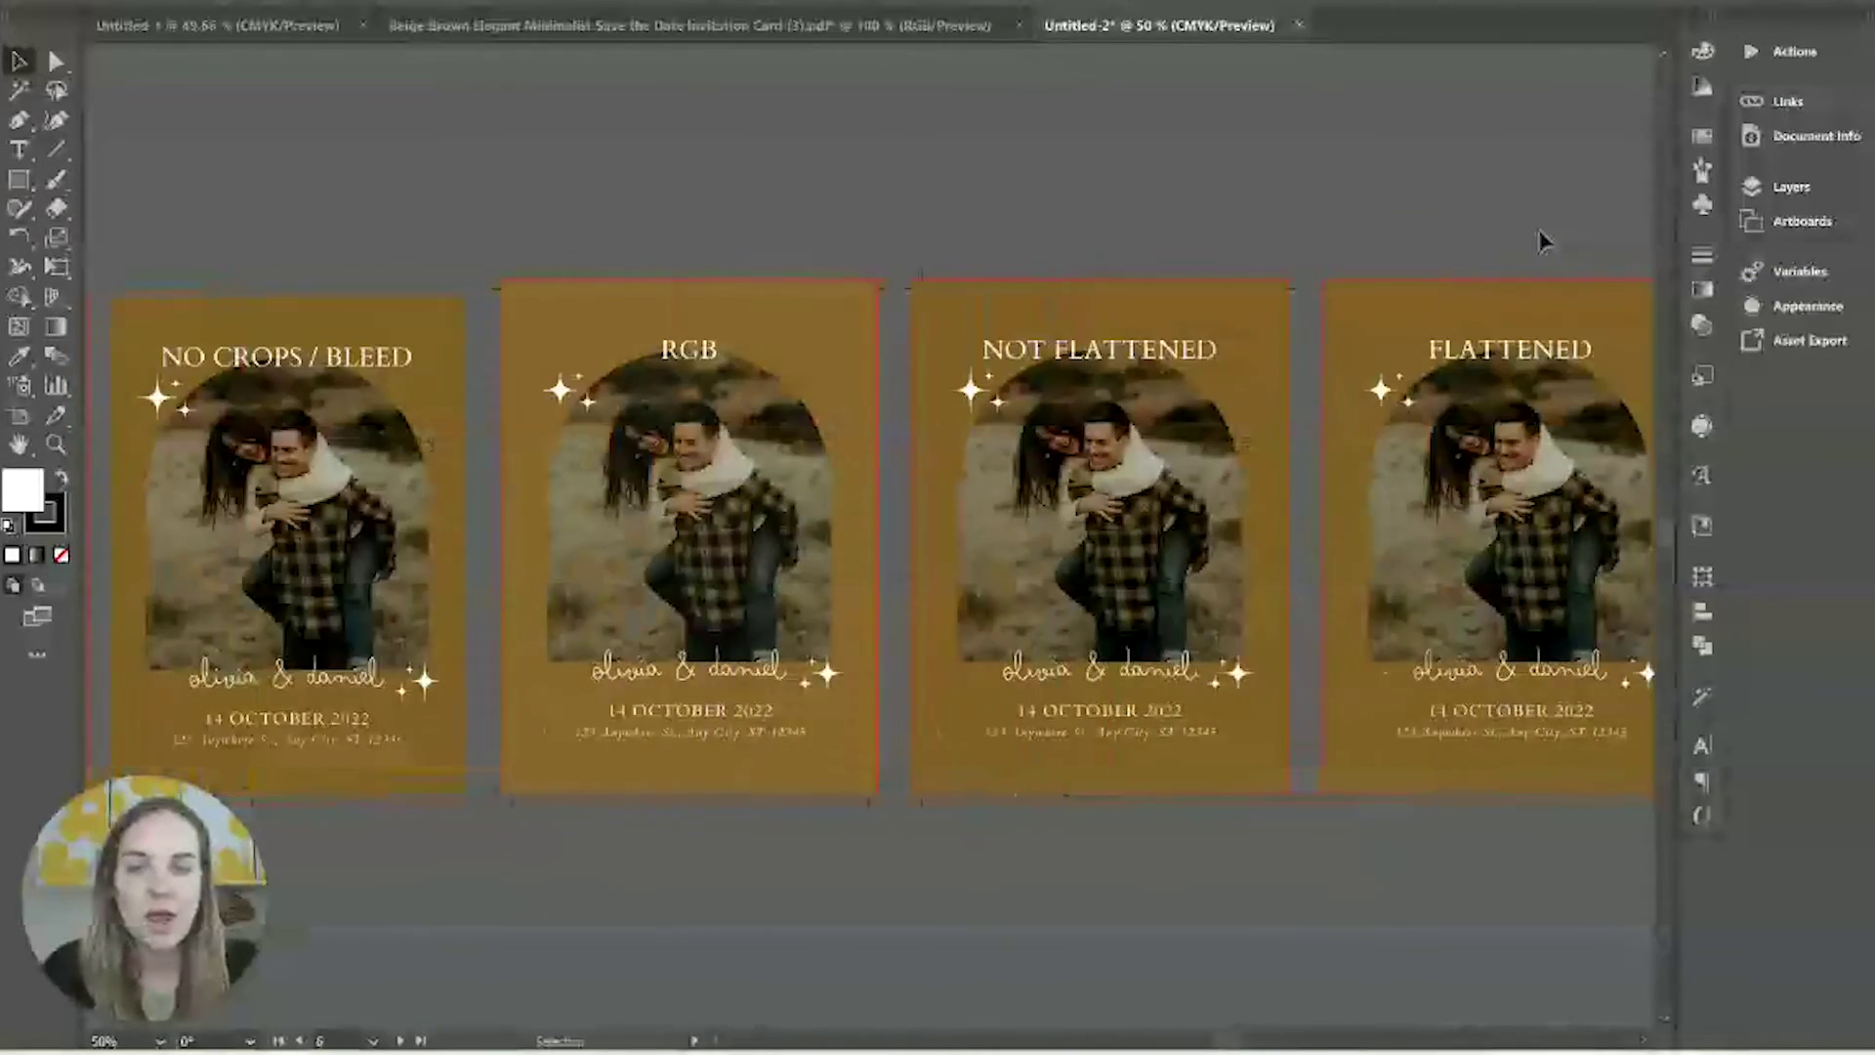
scroll(1170, 221, "left", 8)
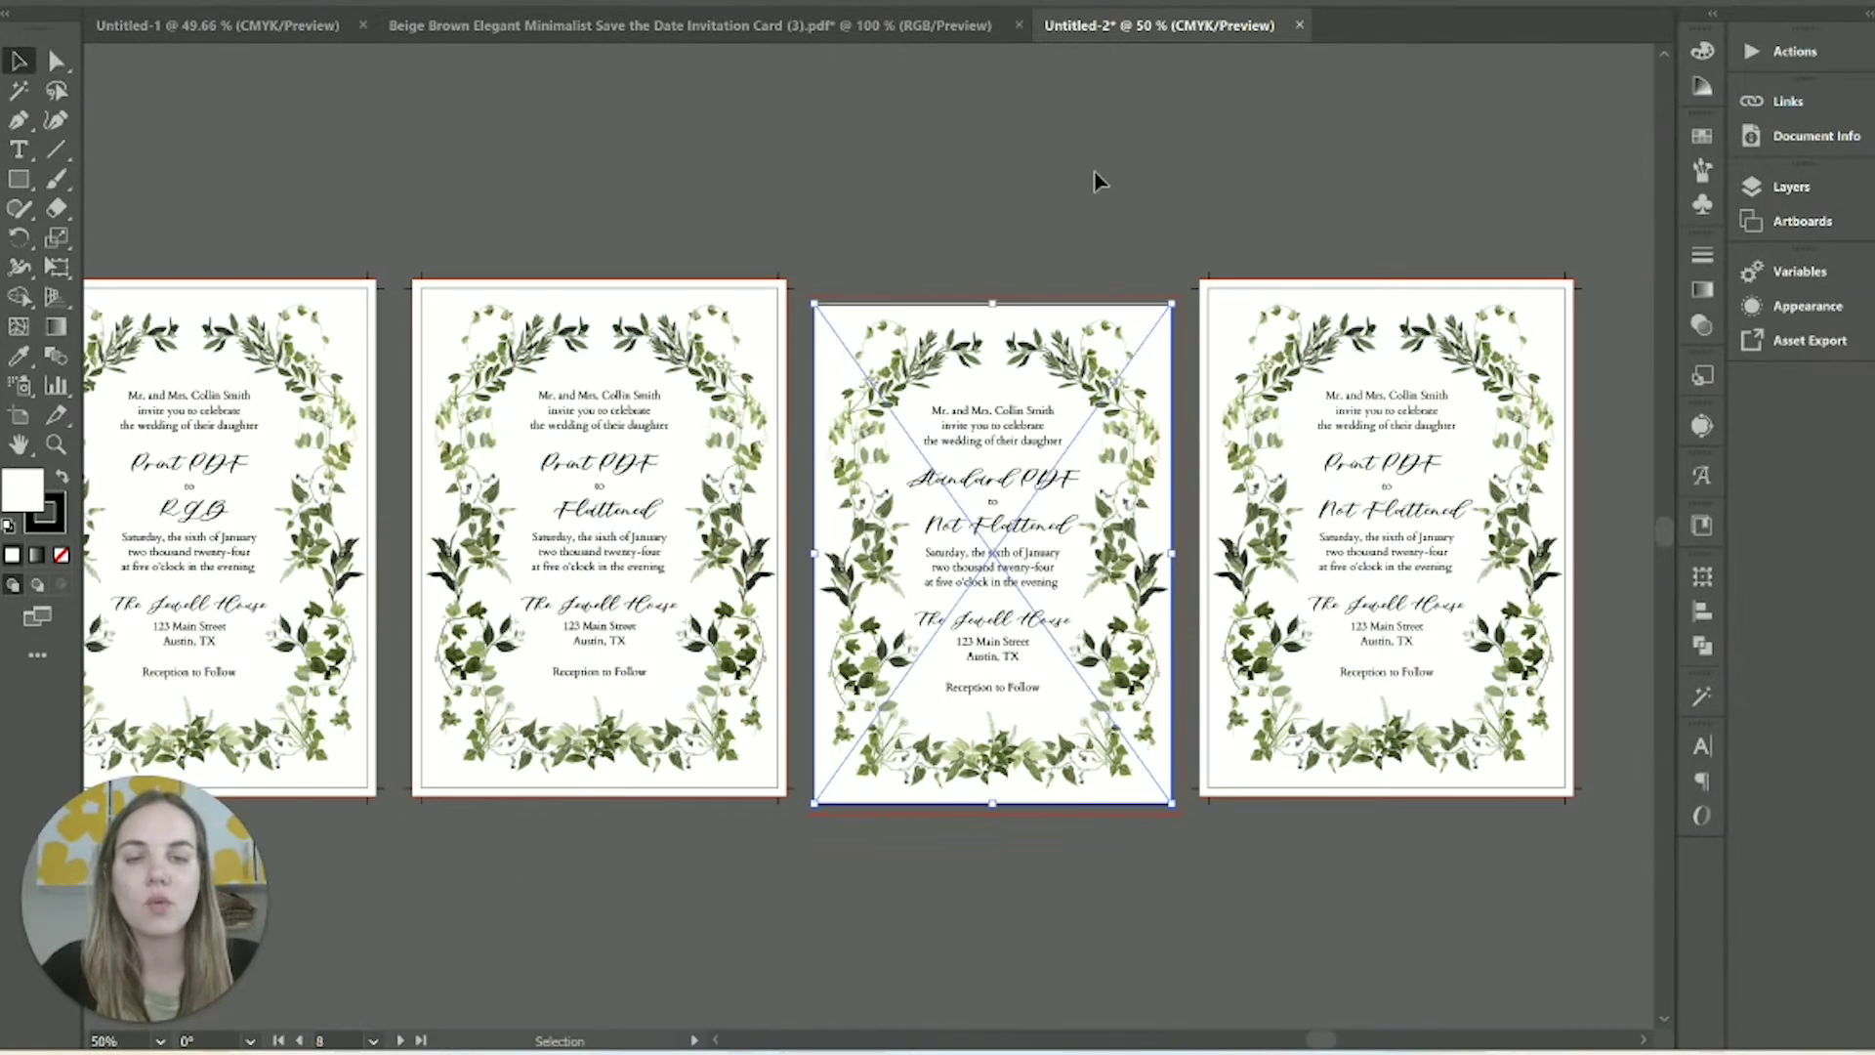
left_click(1094, 172)
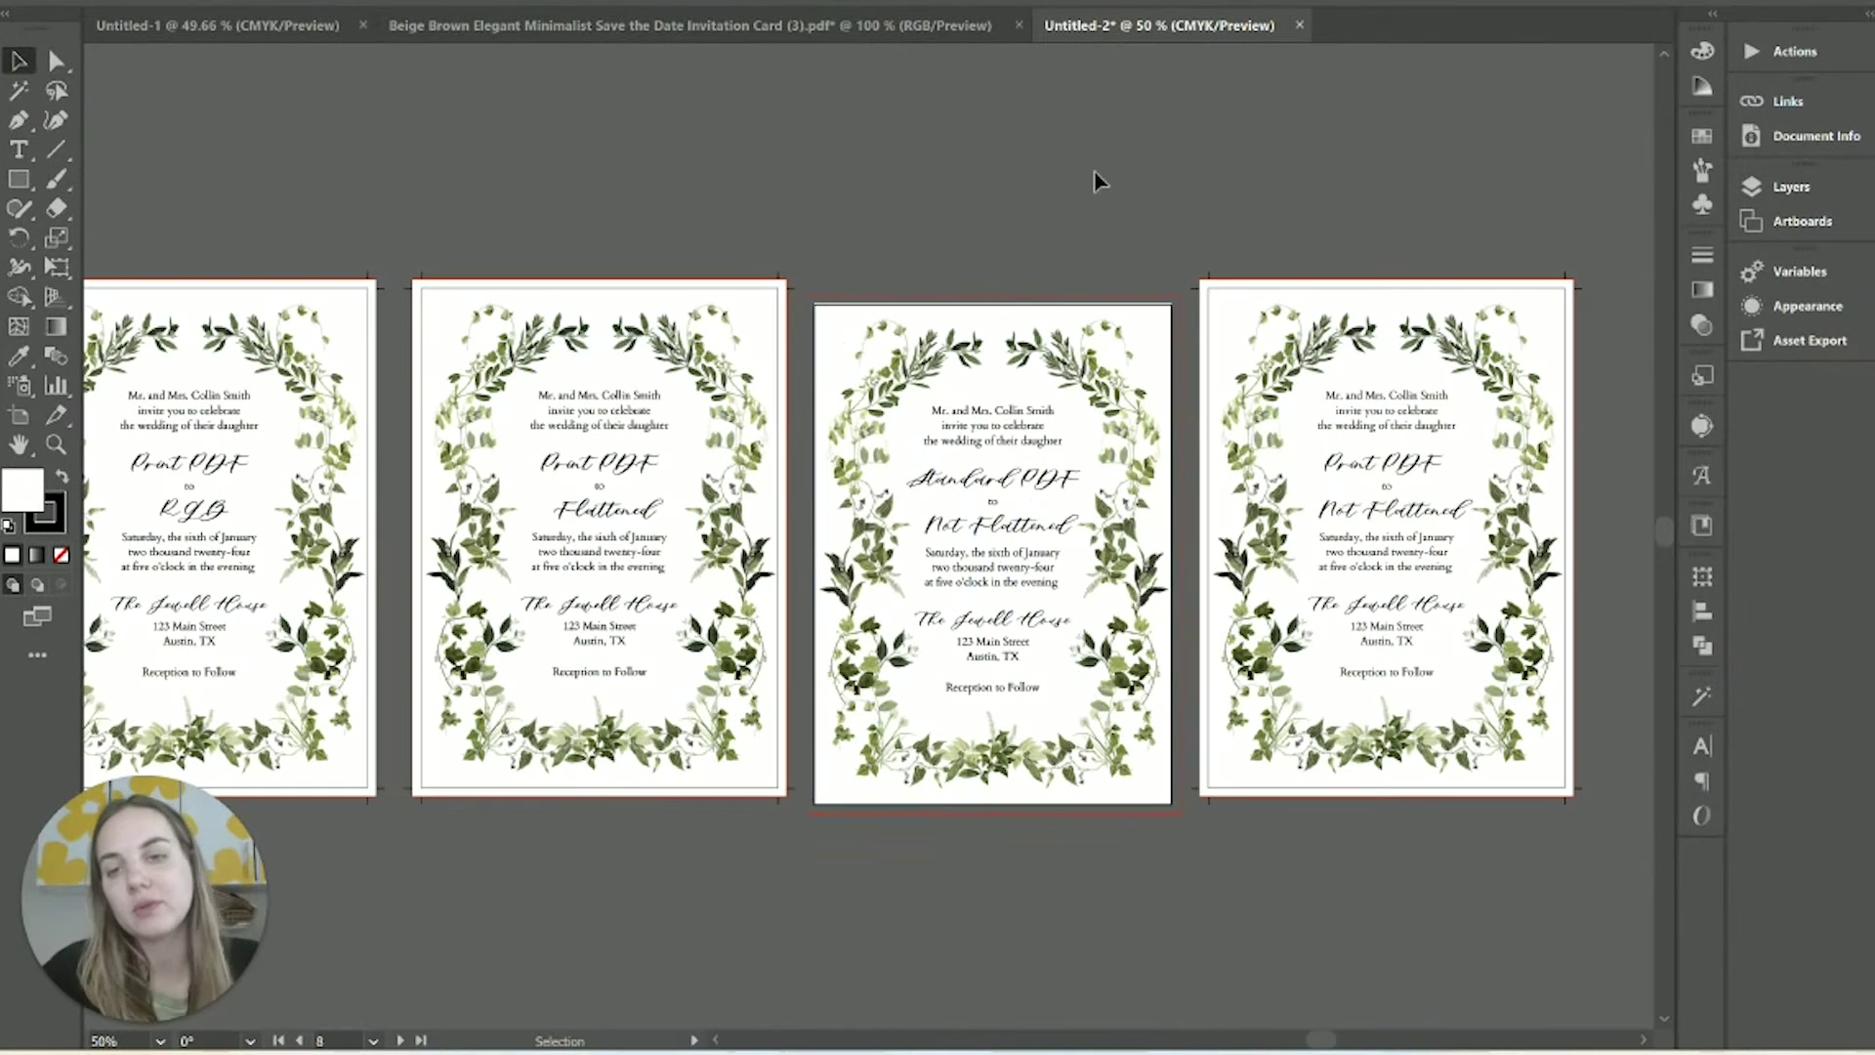